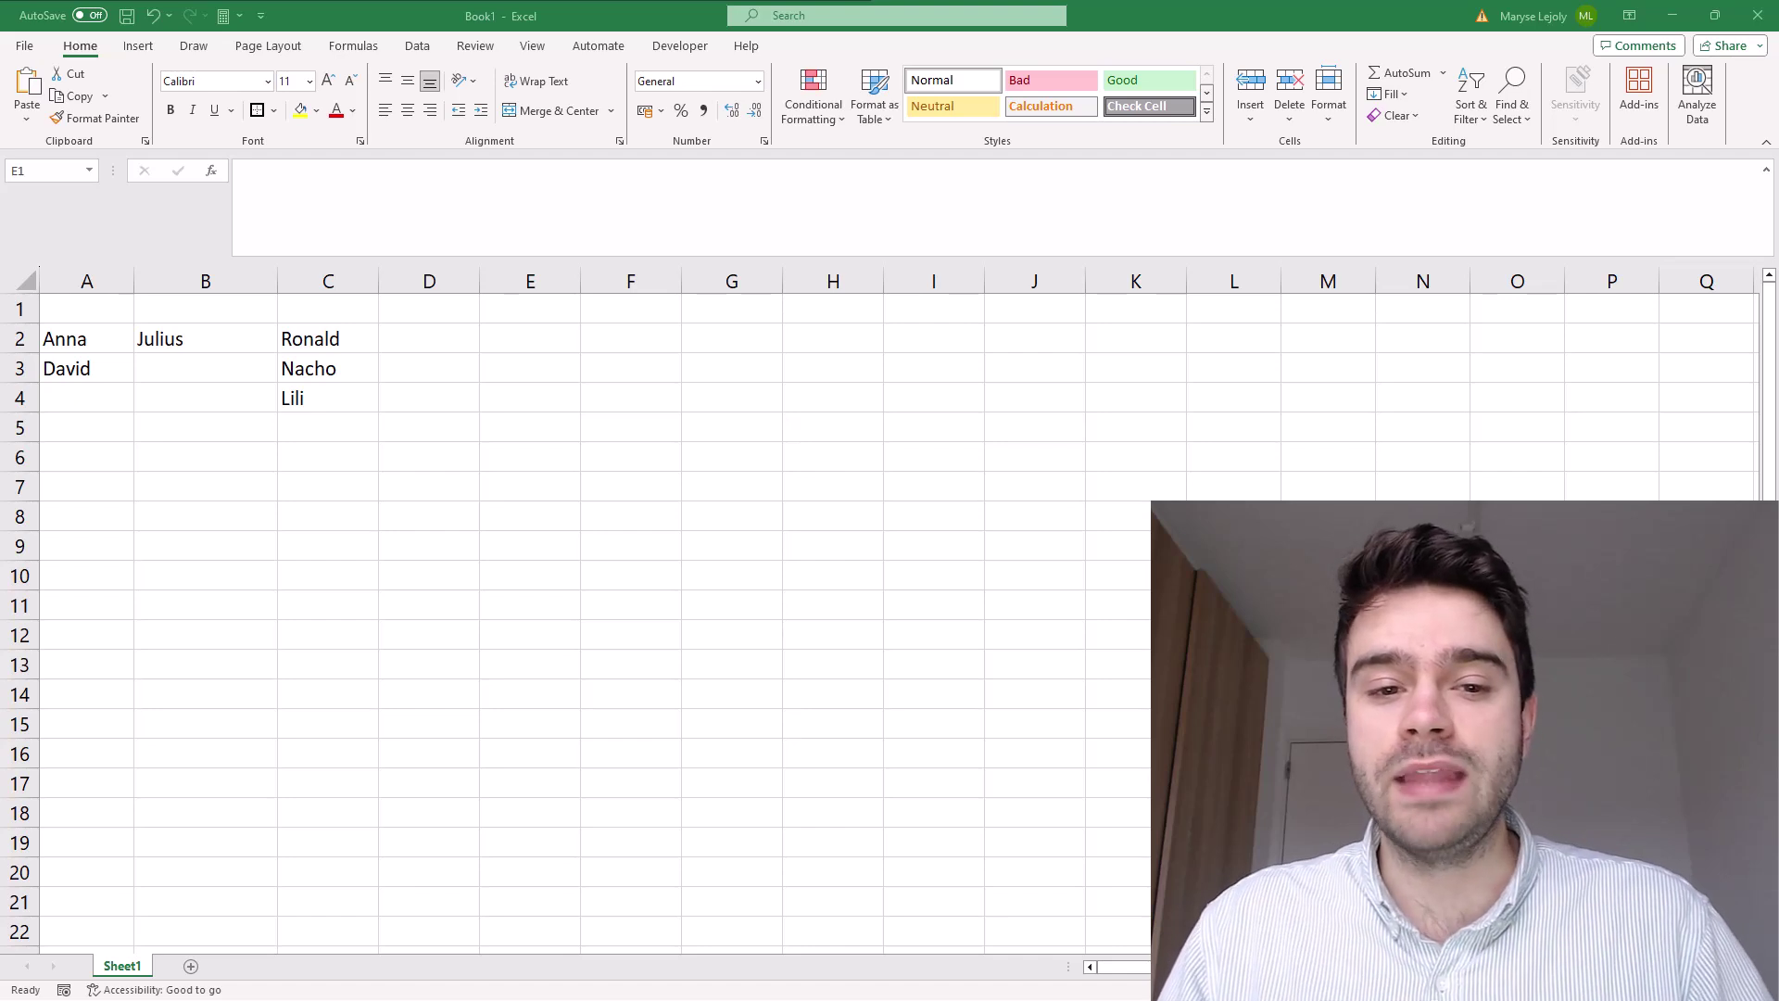
Enter =TOCOL(A2:C4) in E2 so the names spill down E2:E10.
left_click(562, 341)
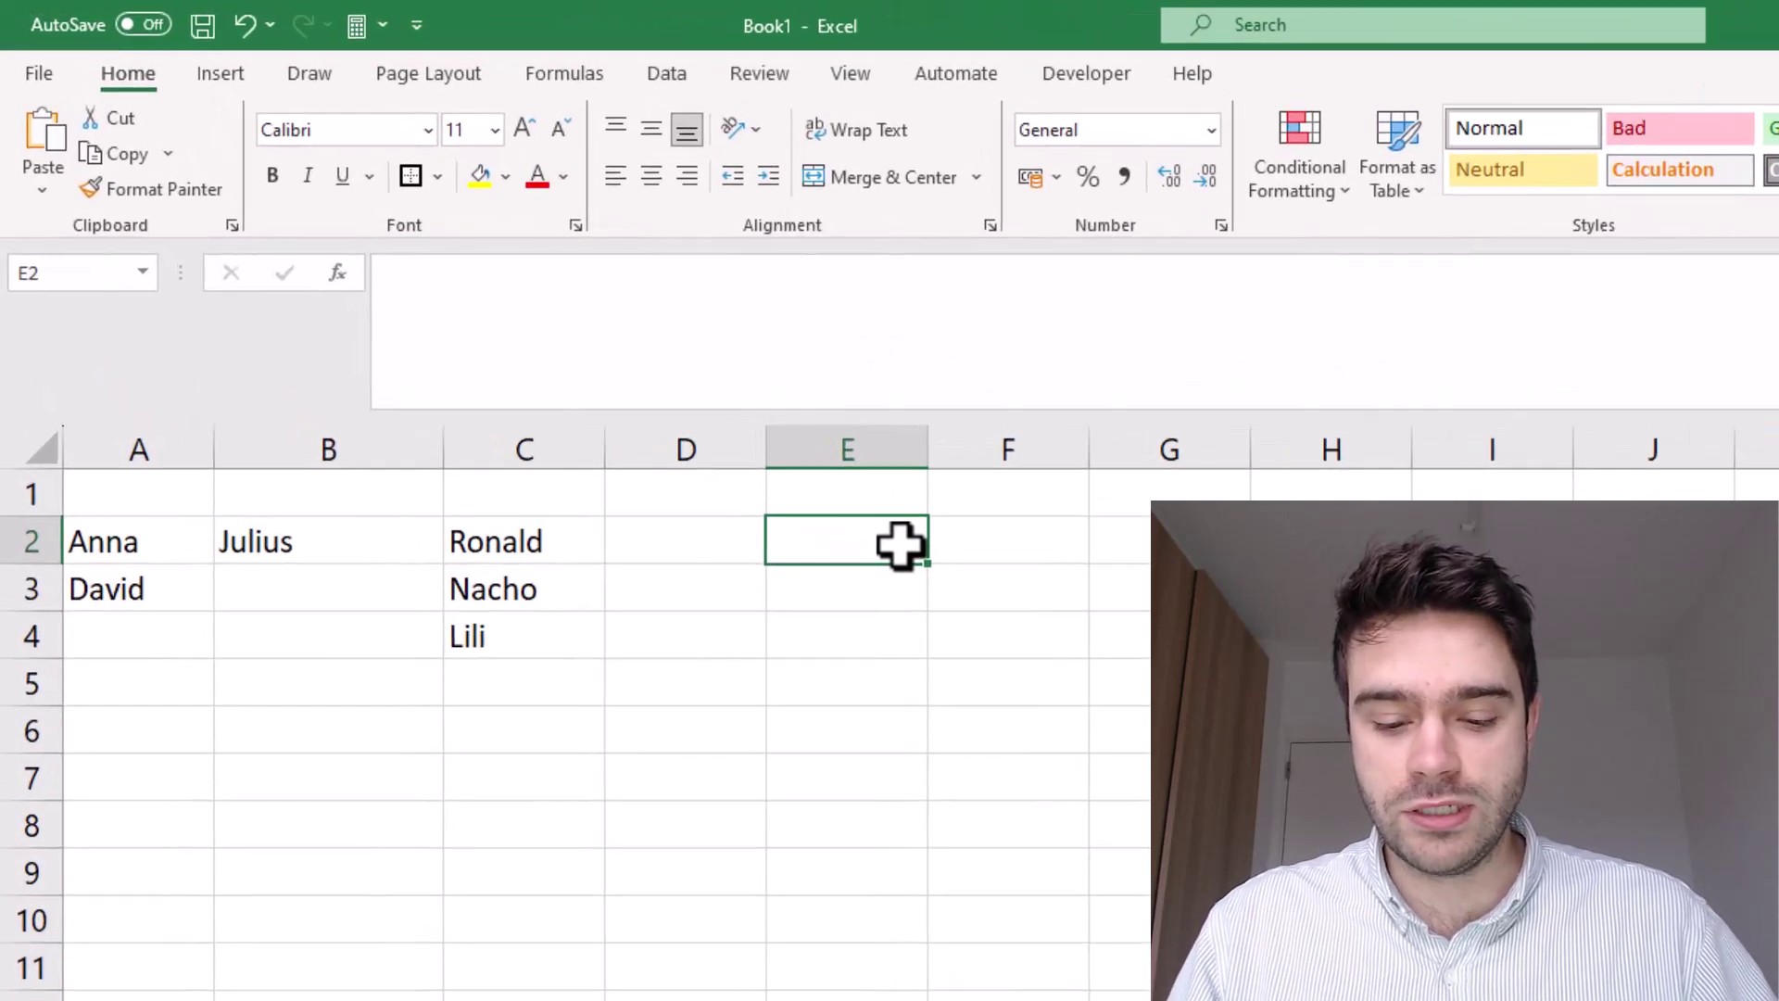
type("=TOCO")
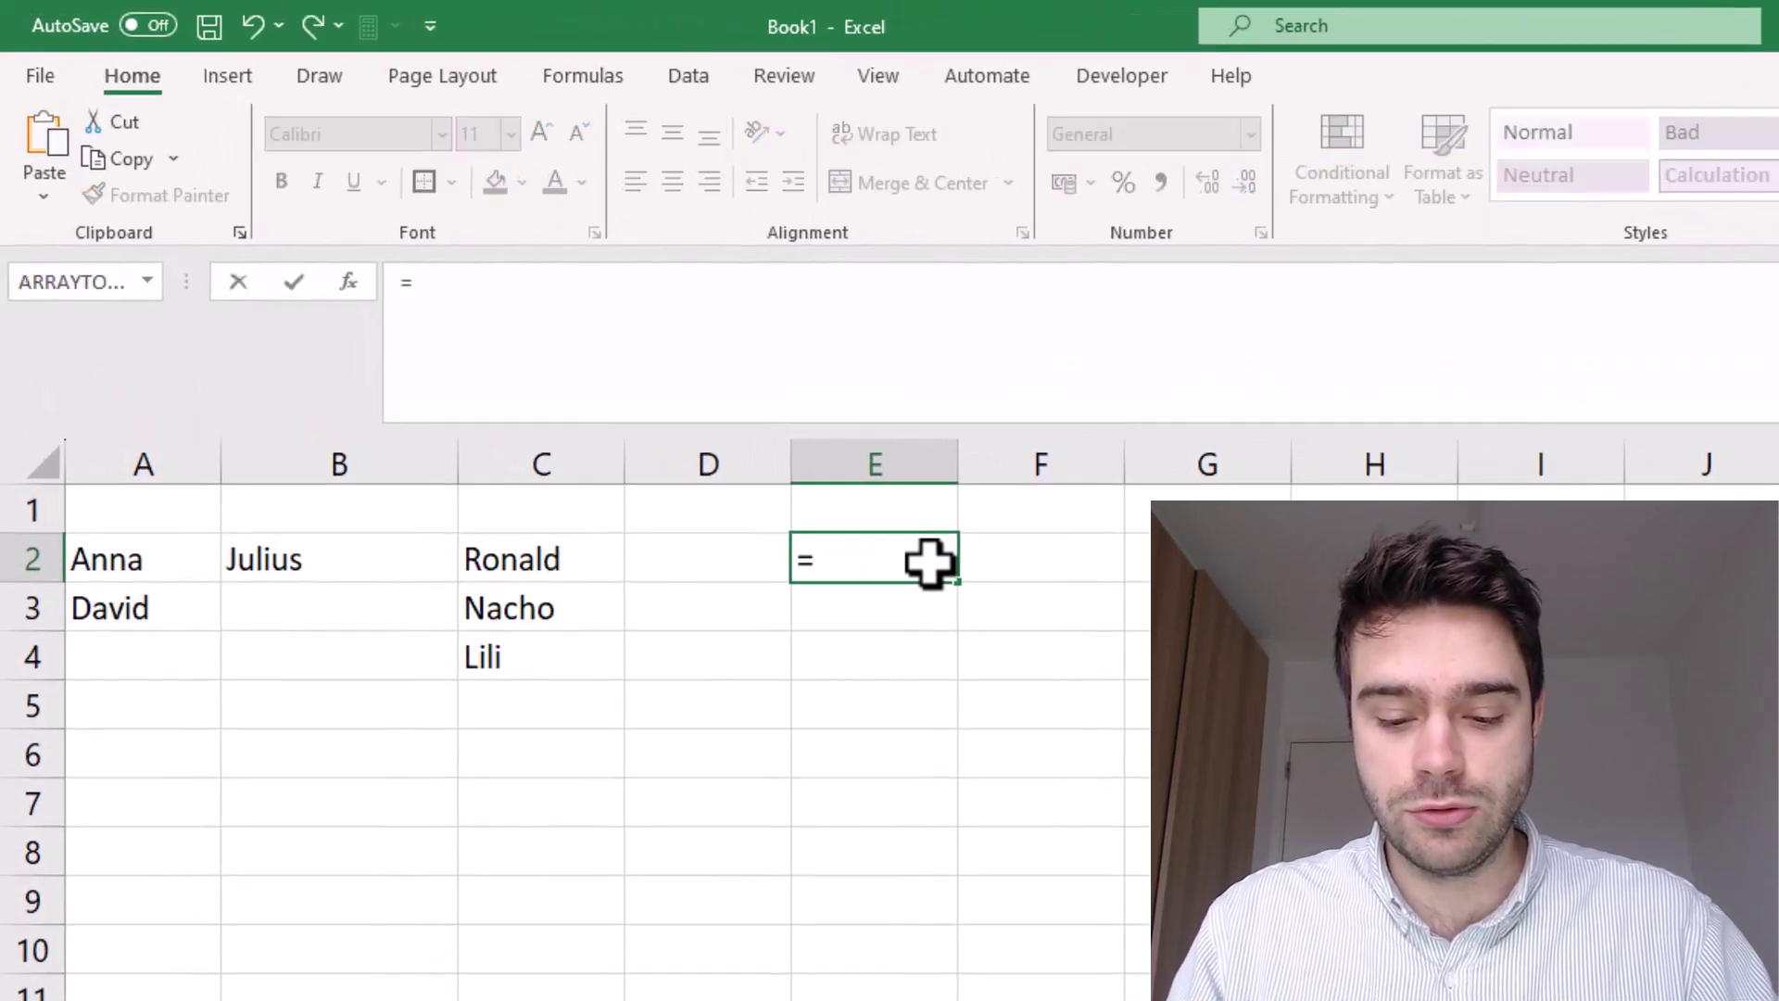
type("AL")
key("BackSpace")
key("BackSpace")
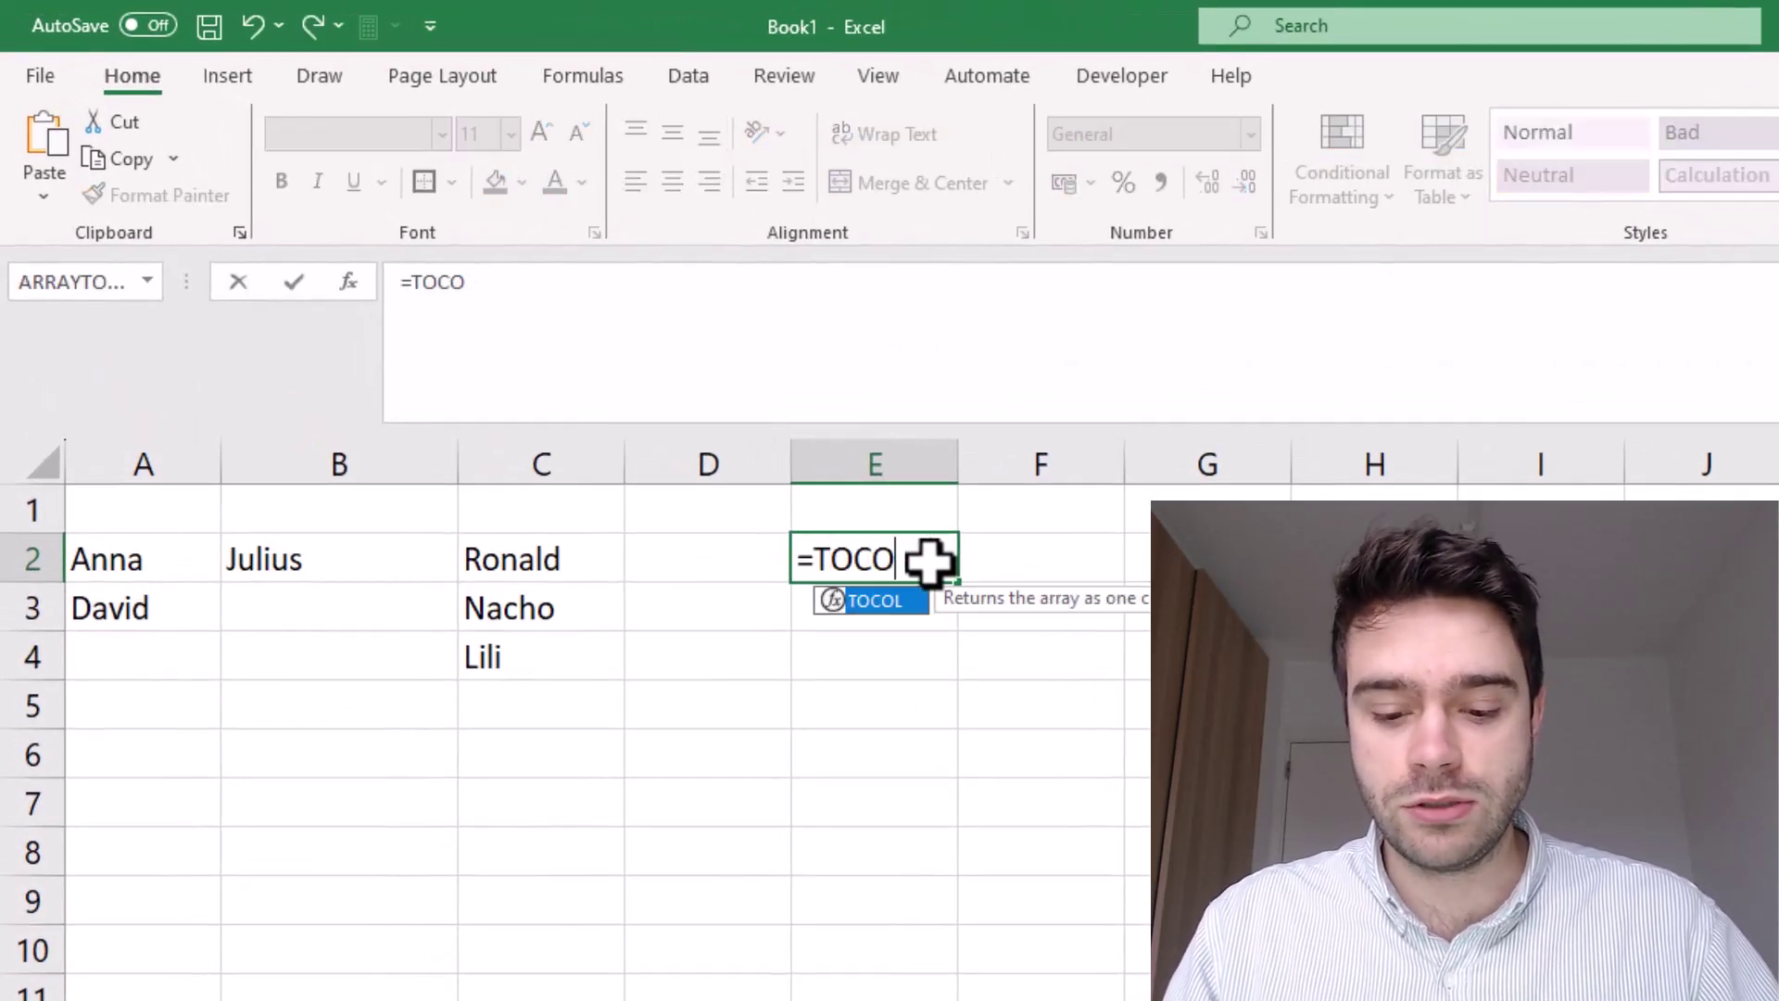
type("L(")
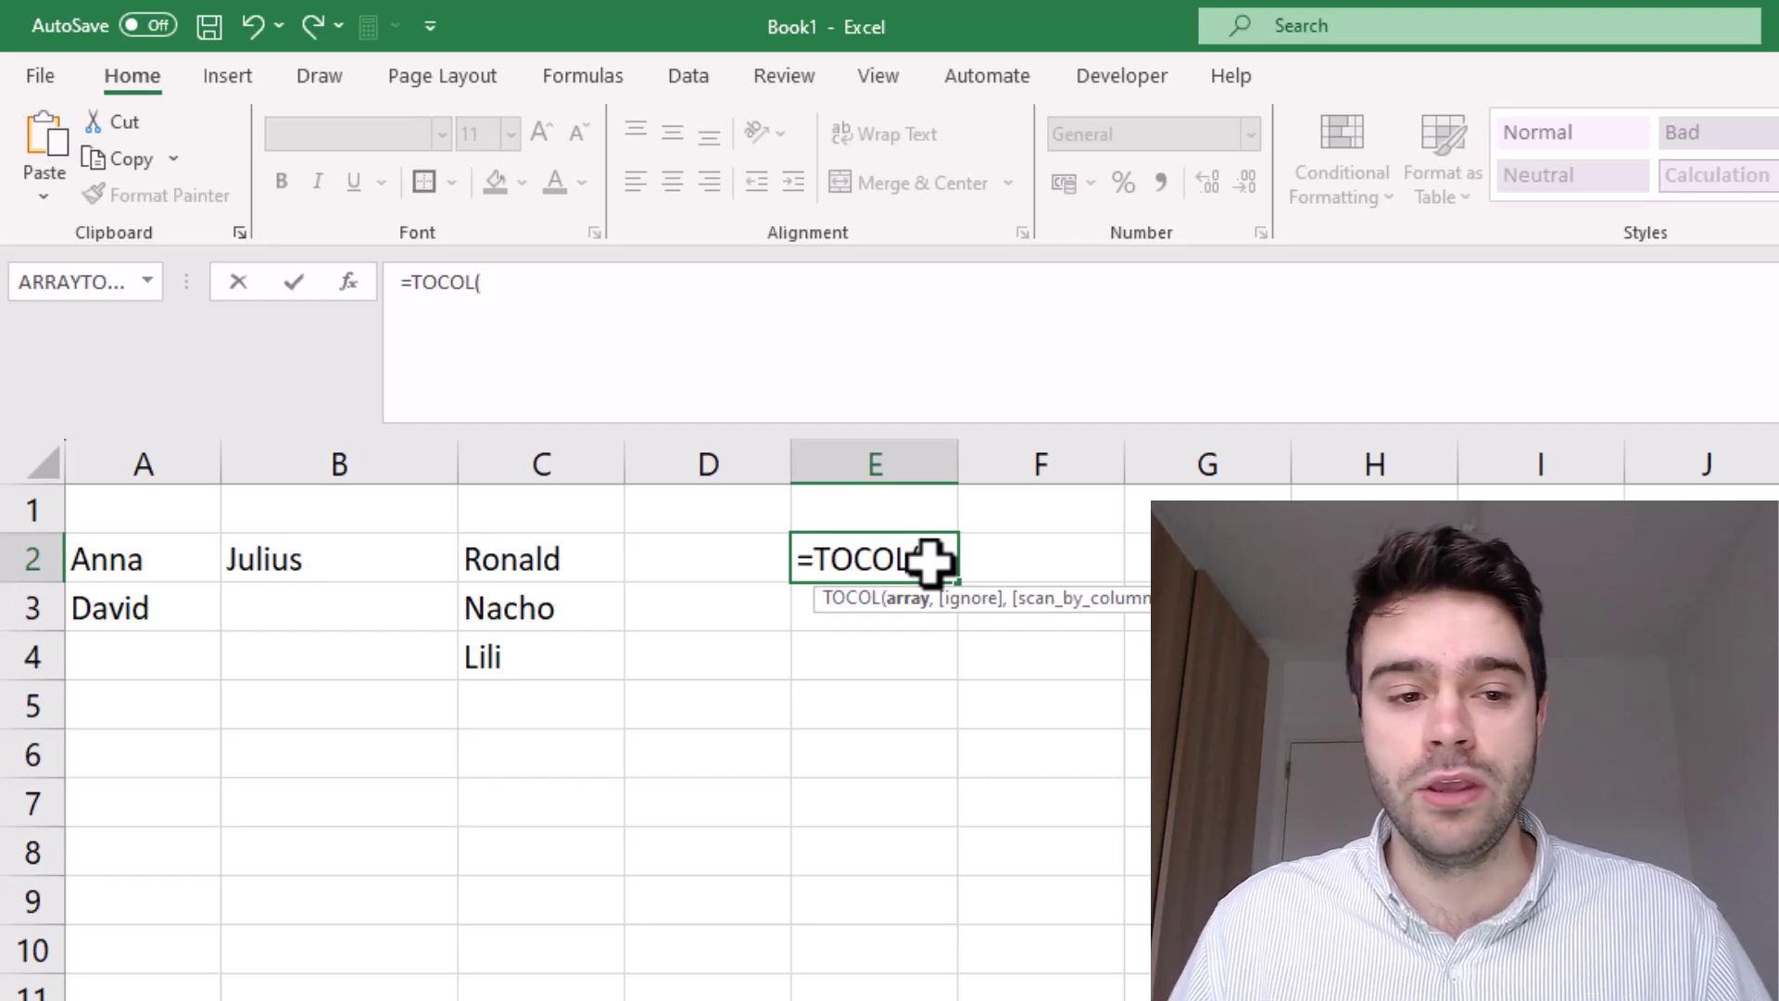
left_click_drag(183, 556, 484, 658)
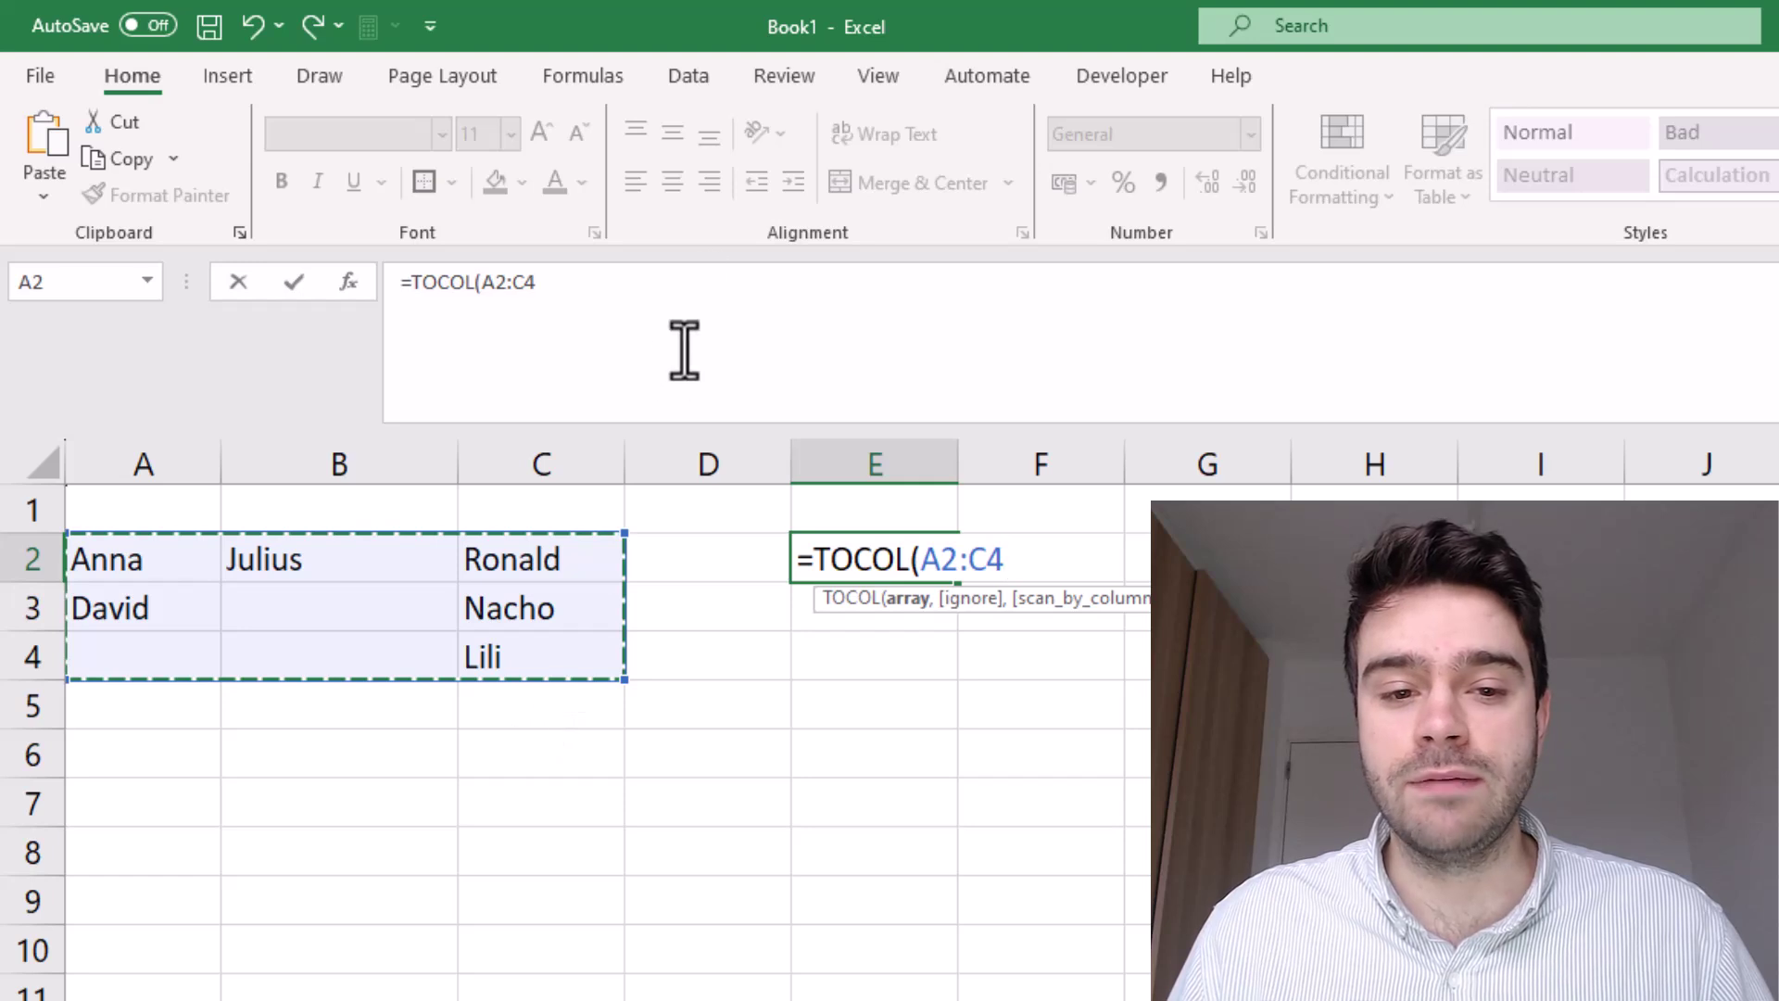
key("Return")
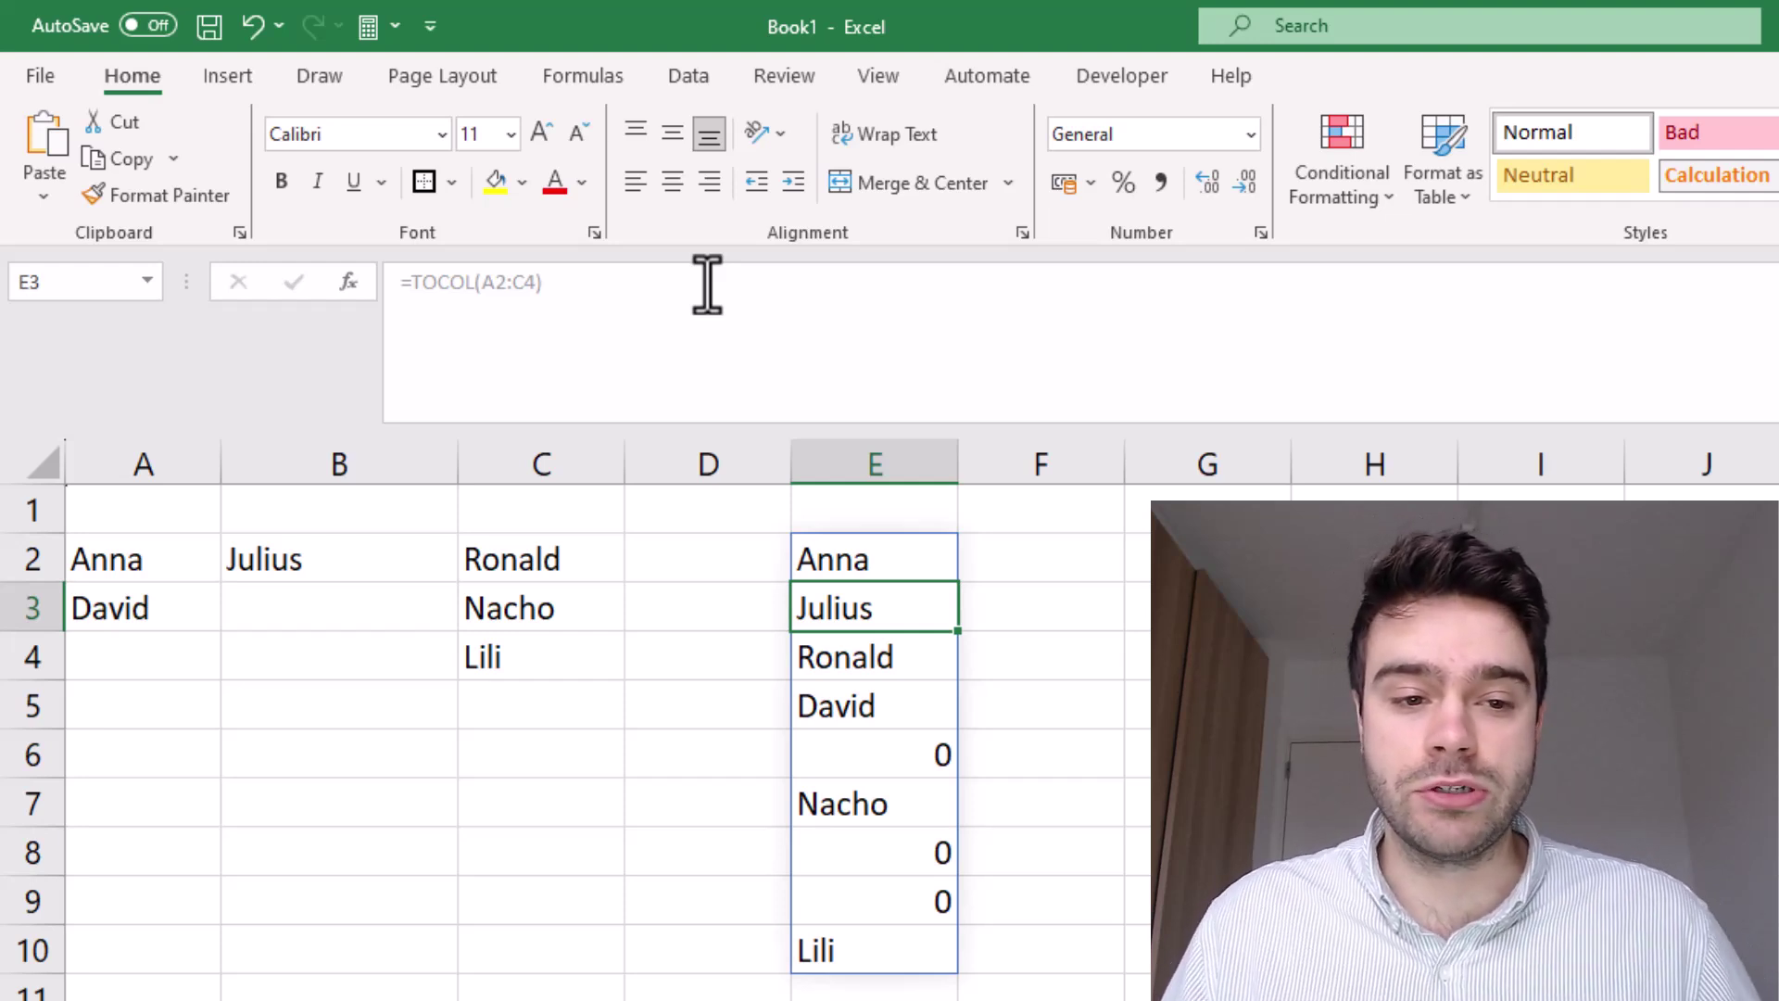
Point out the blank source cells B3 and A4 behind the zeros, then reselect E2.
left_click(556, 516)
left_click(371, 613)
left_click(183, 658)
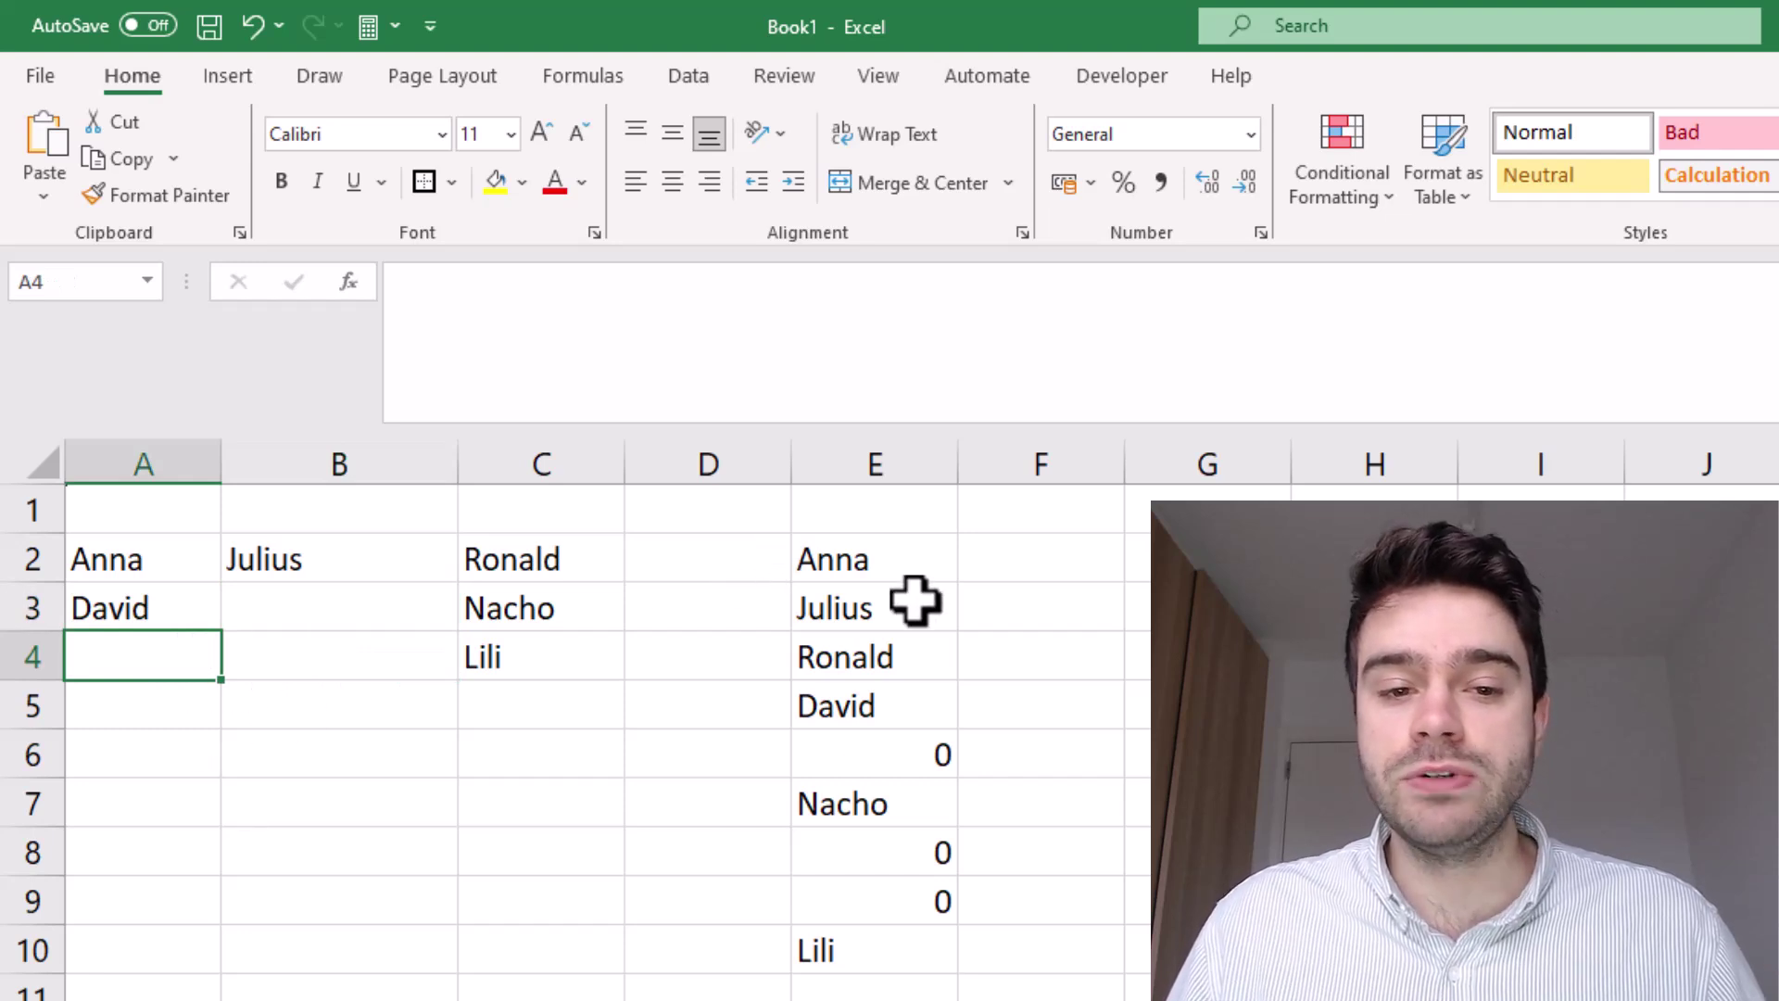
left_click(917, 560)
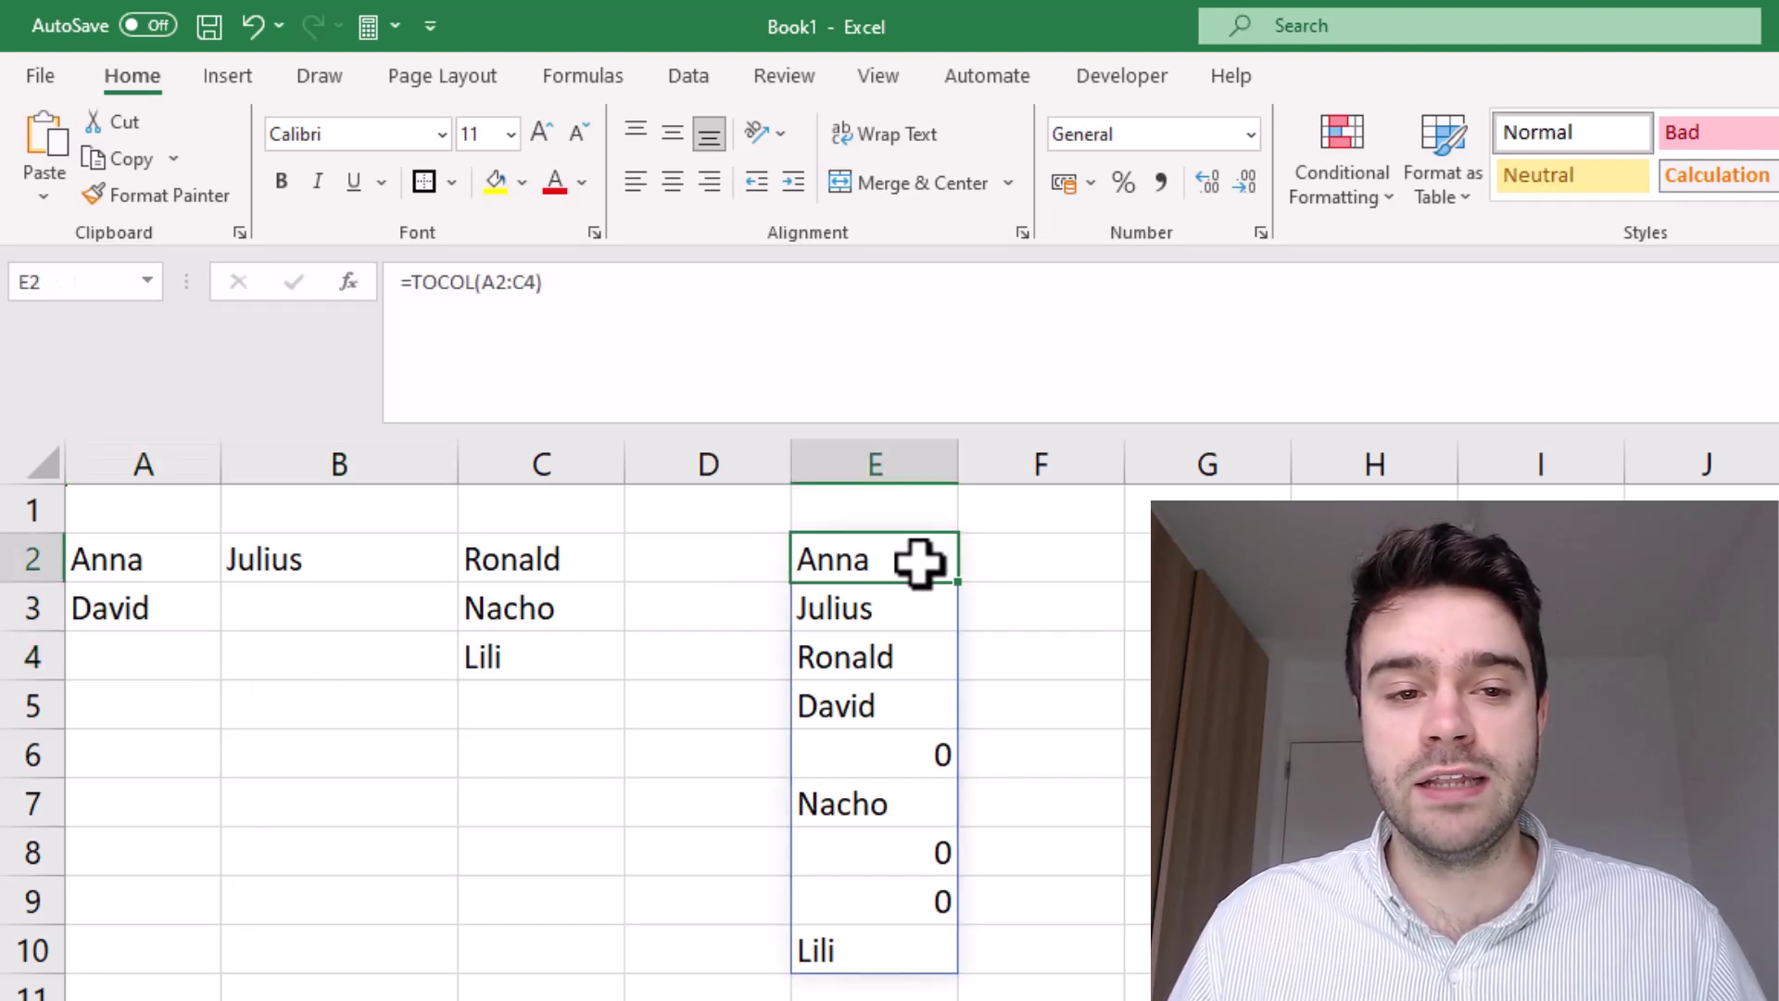
Change E2 to =FILTER(TOCOL(A2:C4),TOCOL(A2:C4)<>0) so only the six names remain.
left_click(414, 280)
type("F")
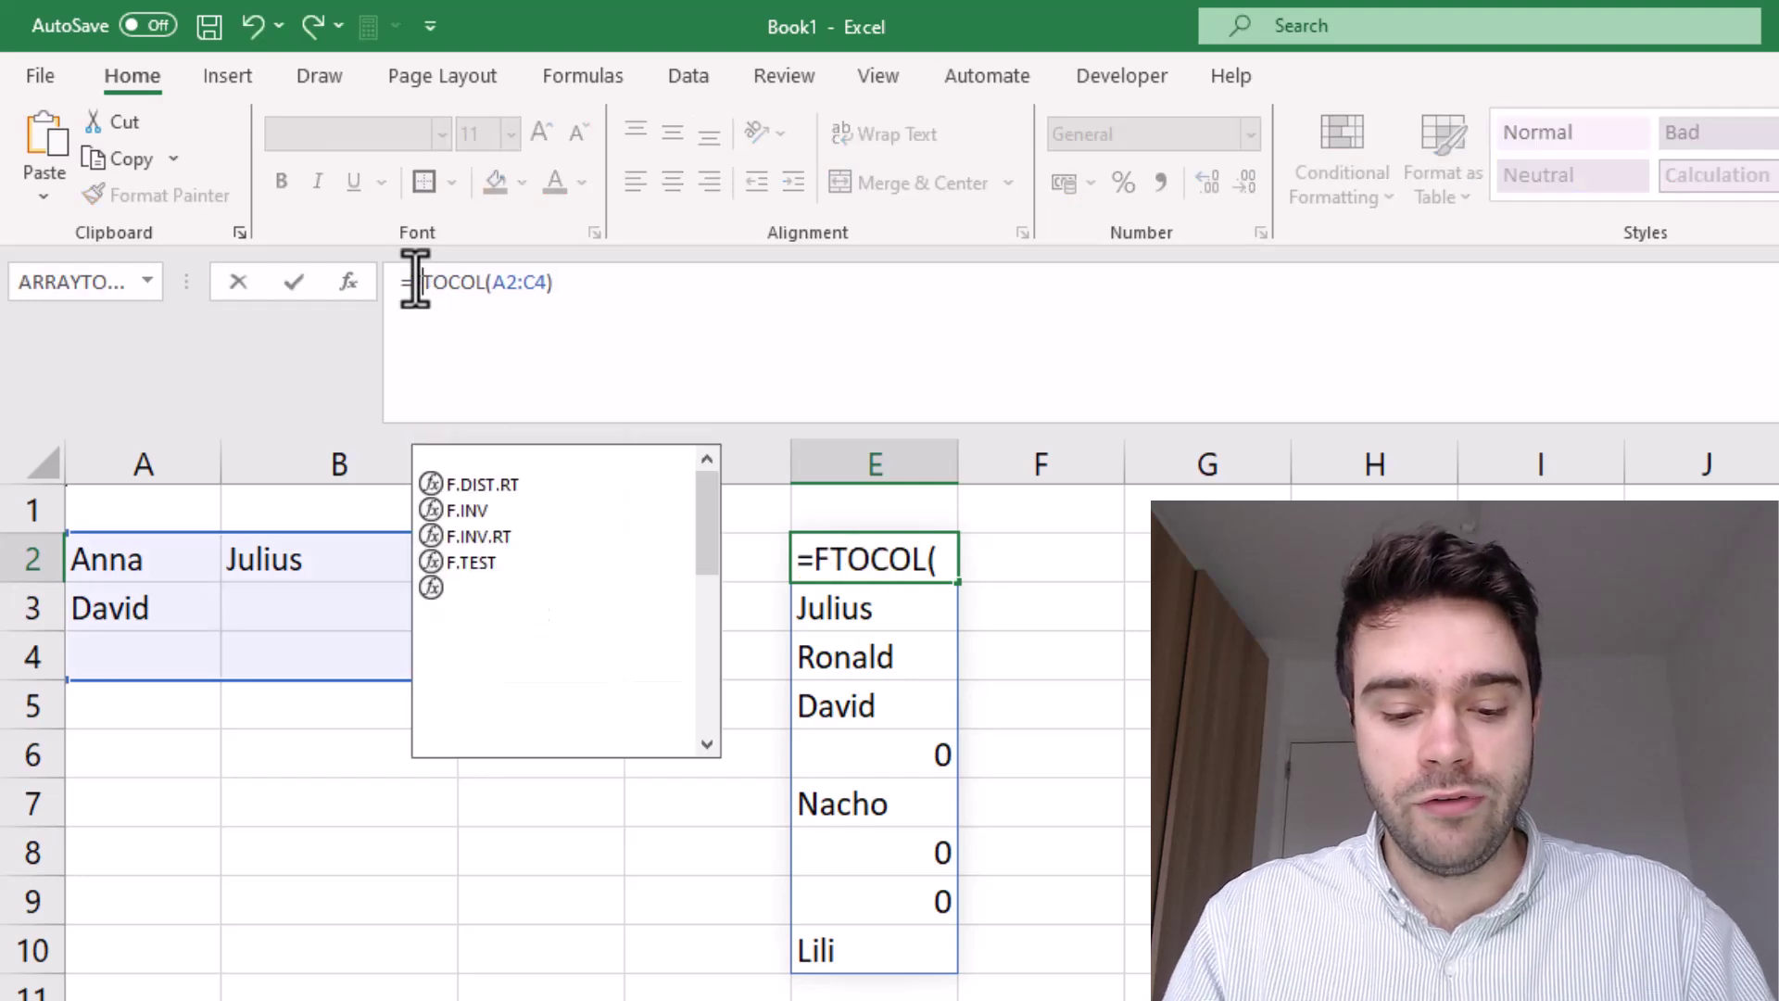
type("ILTER(")
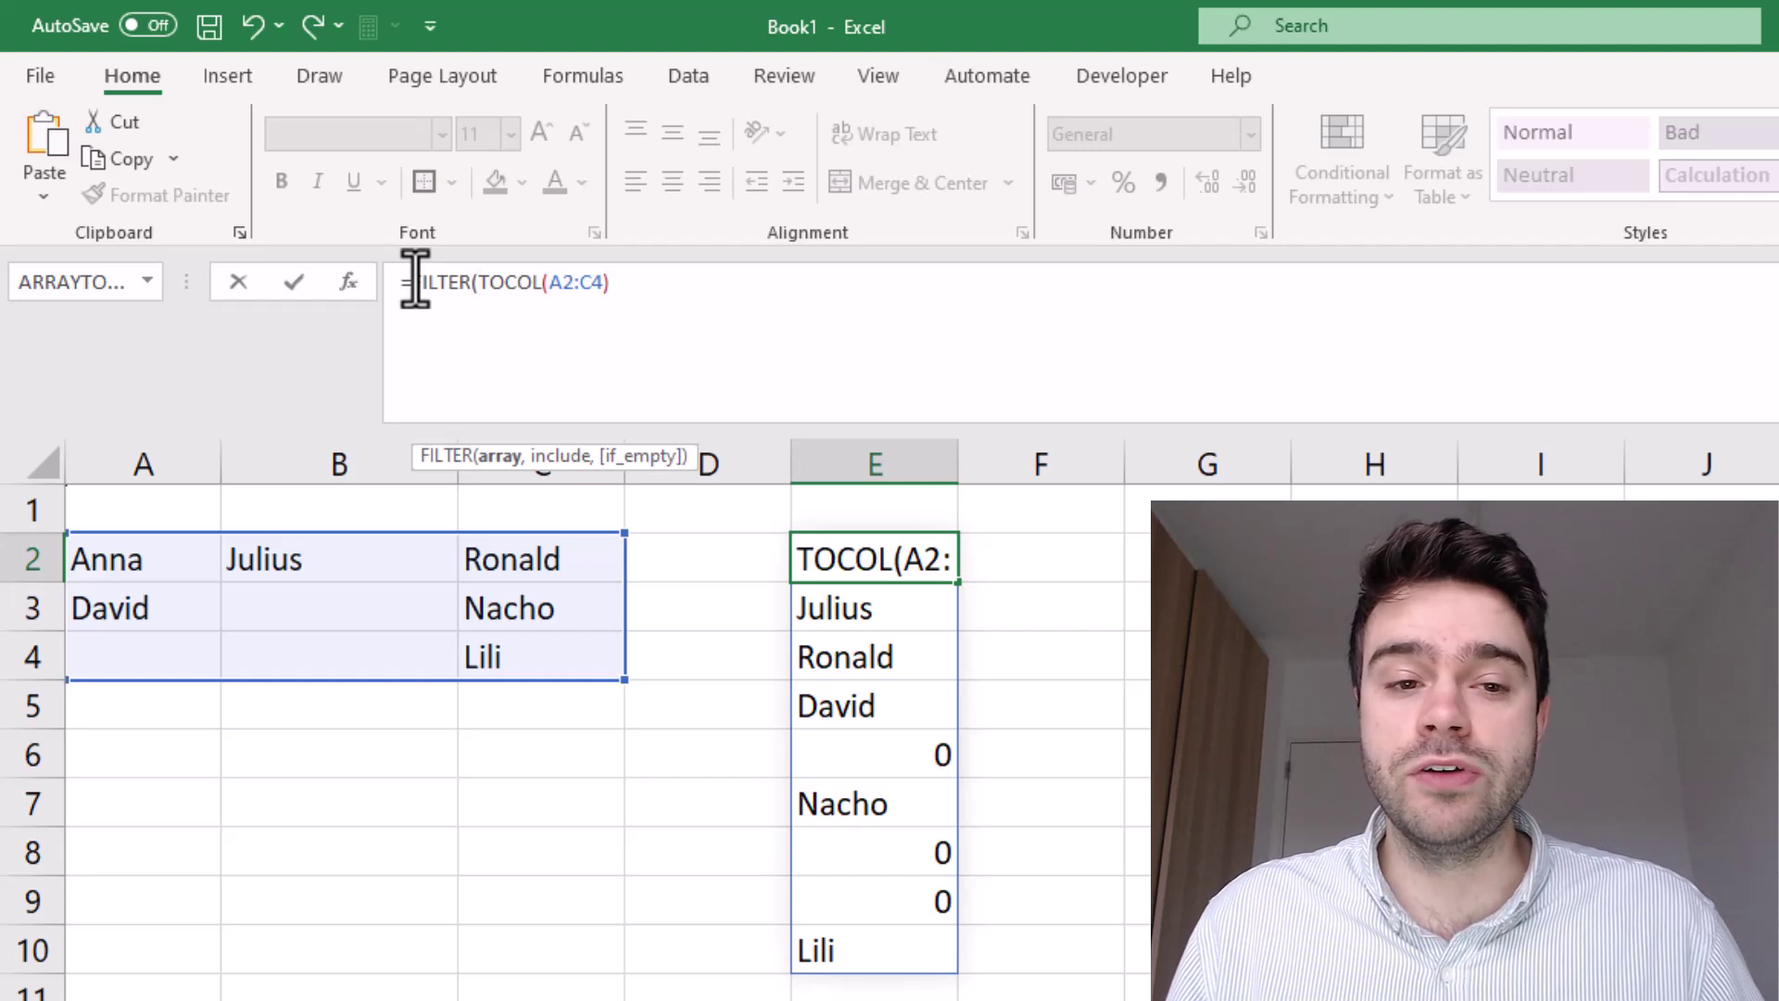
left_click(695, 287)
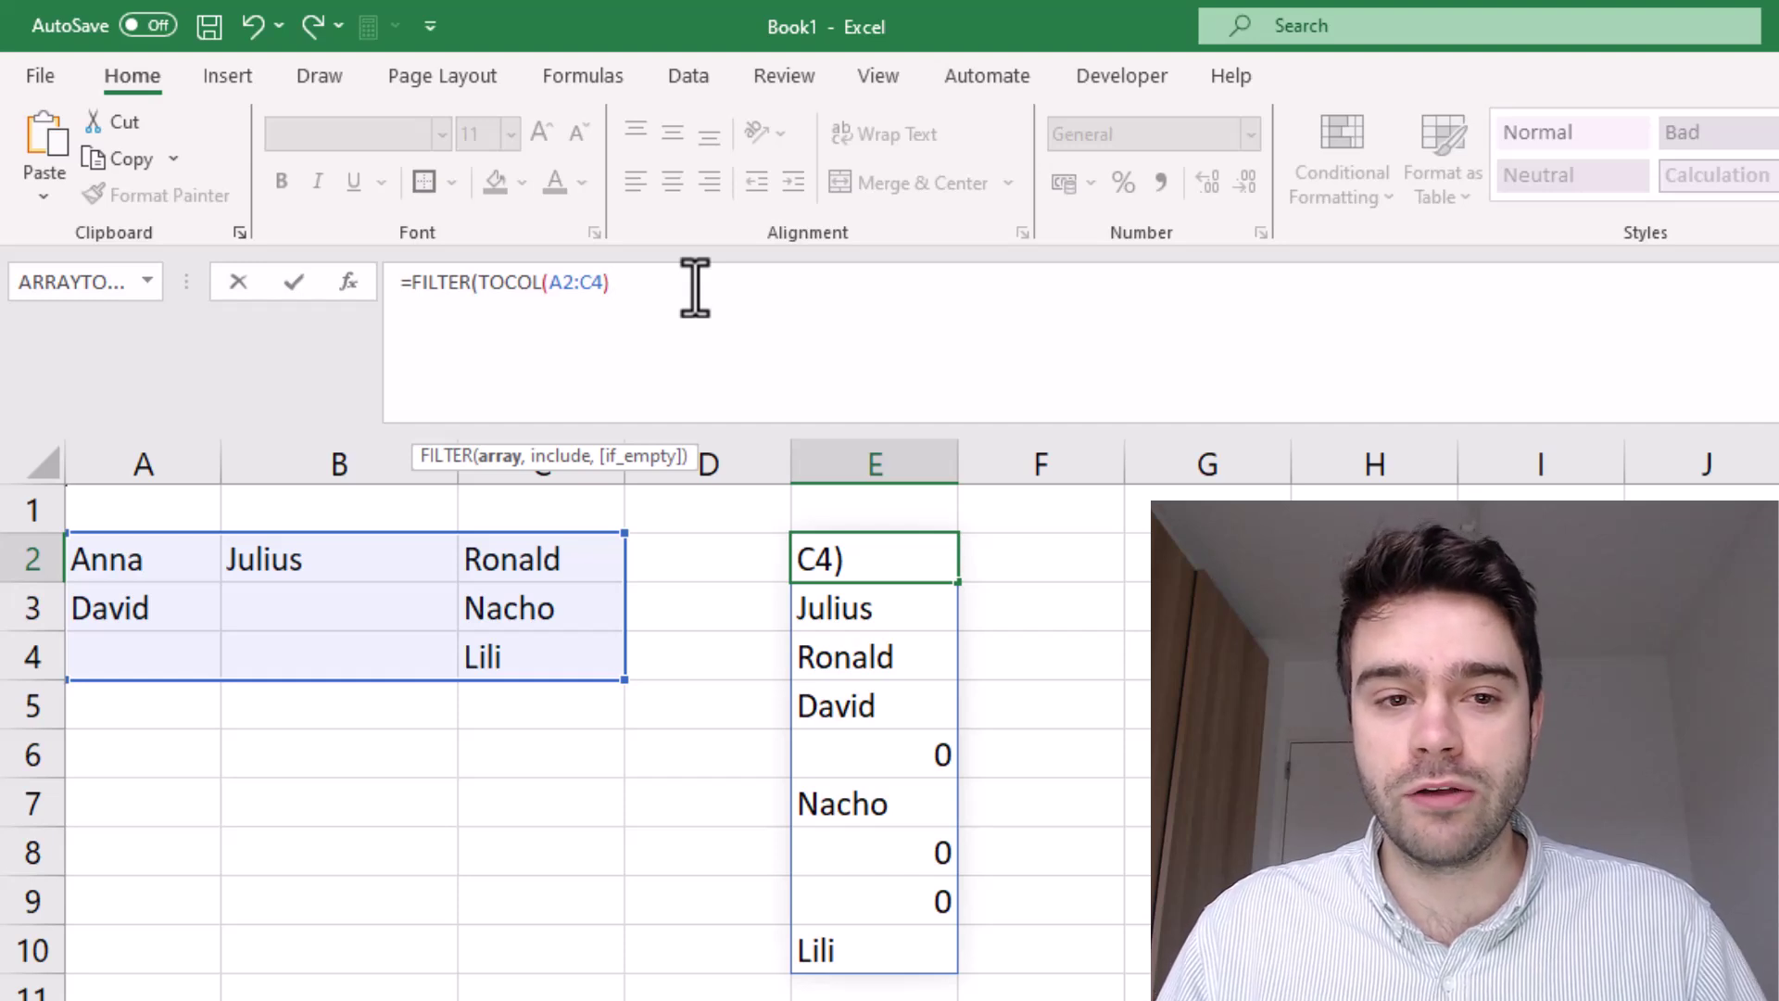
type(",")
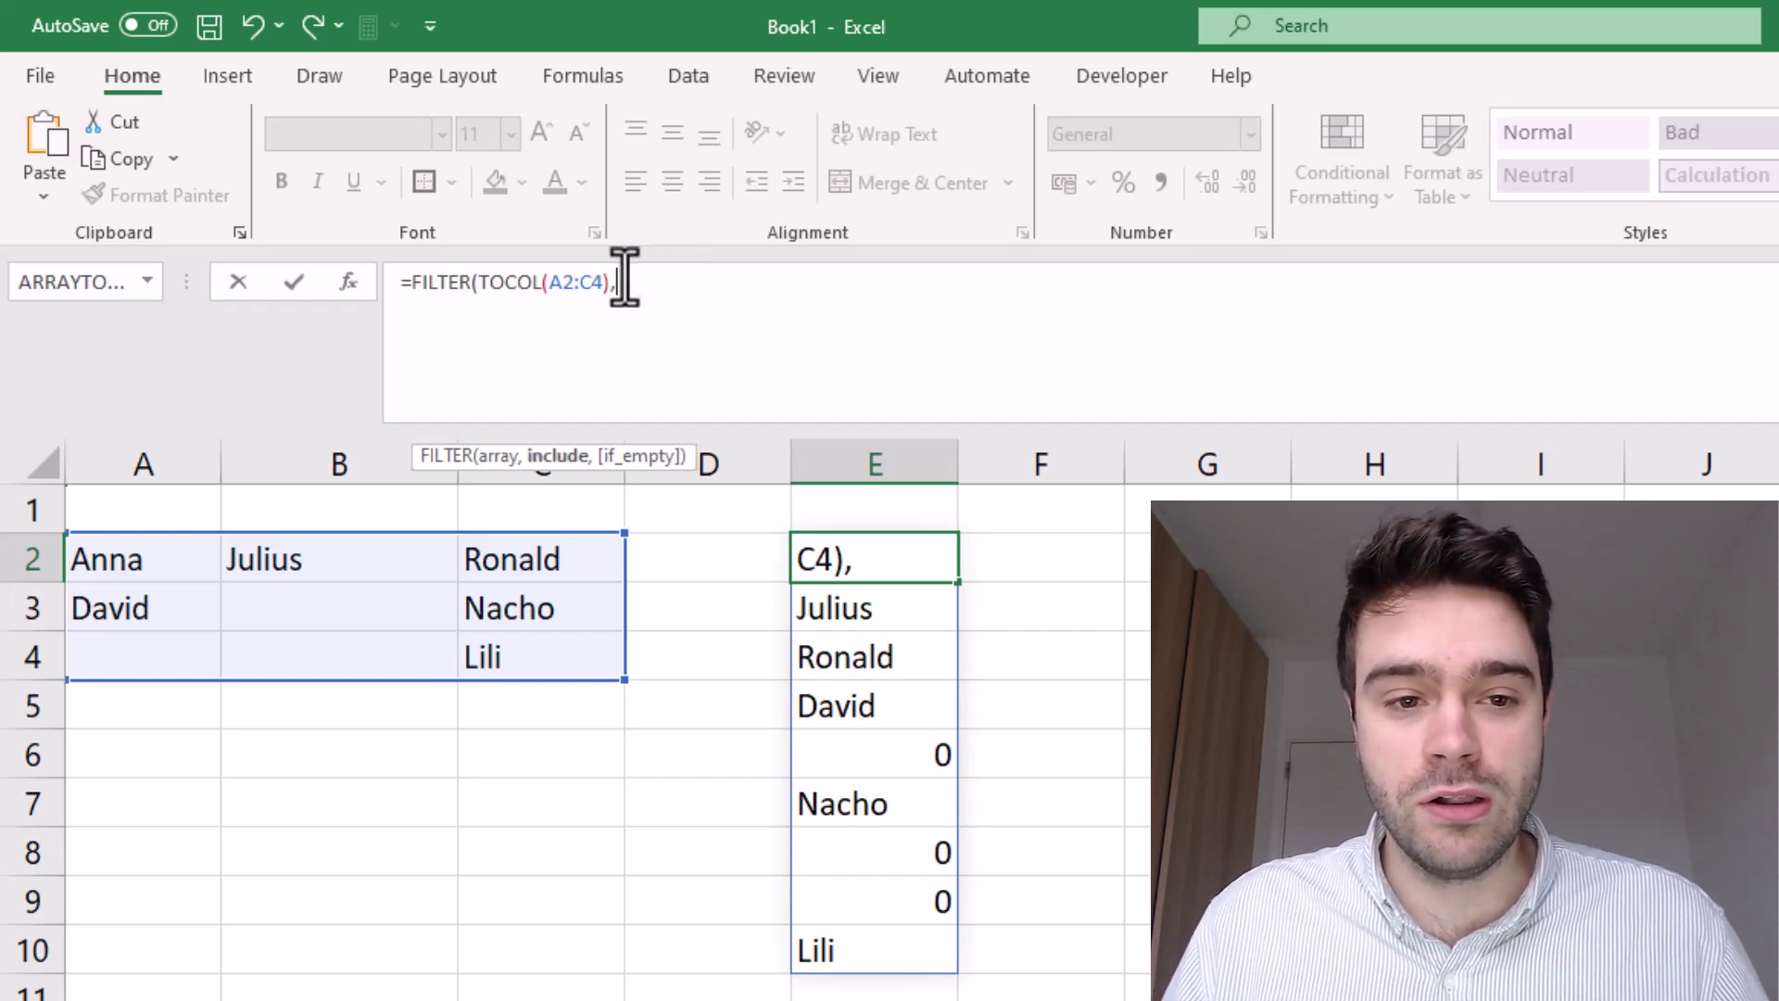
left_click_drag(610, 284, 480, 289)
key("ctrl+c")
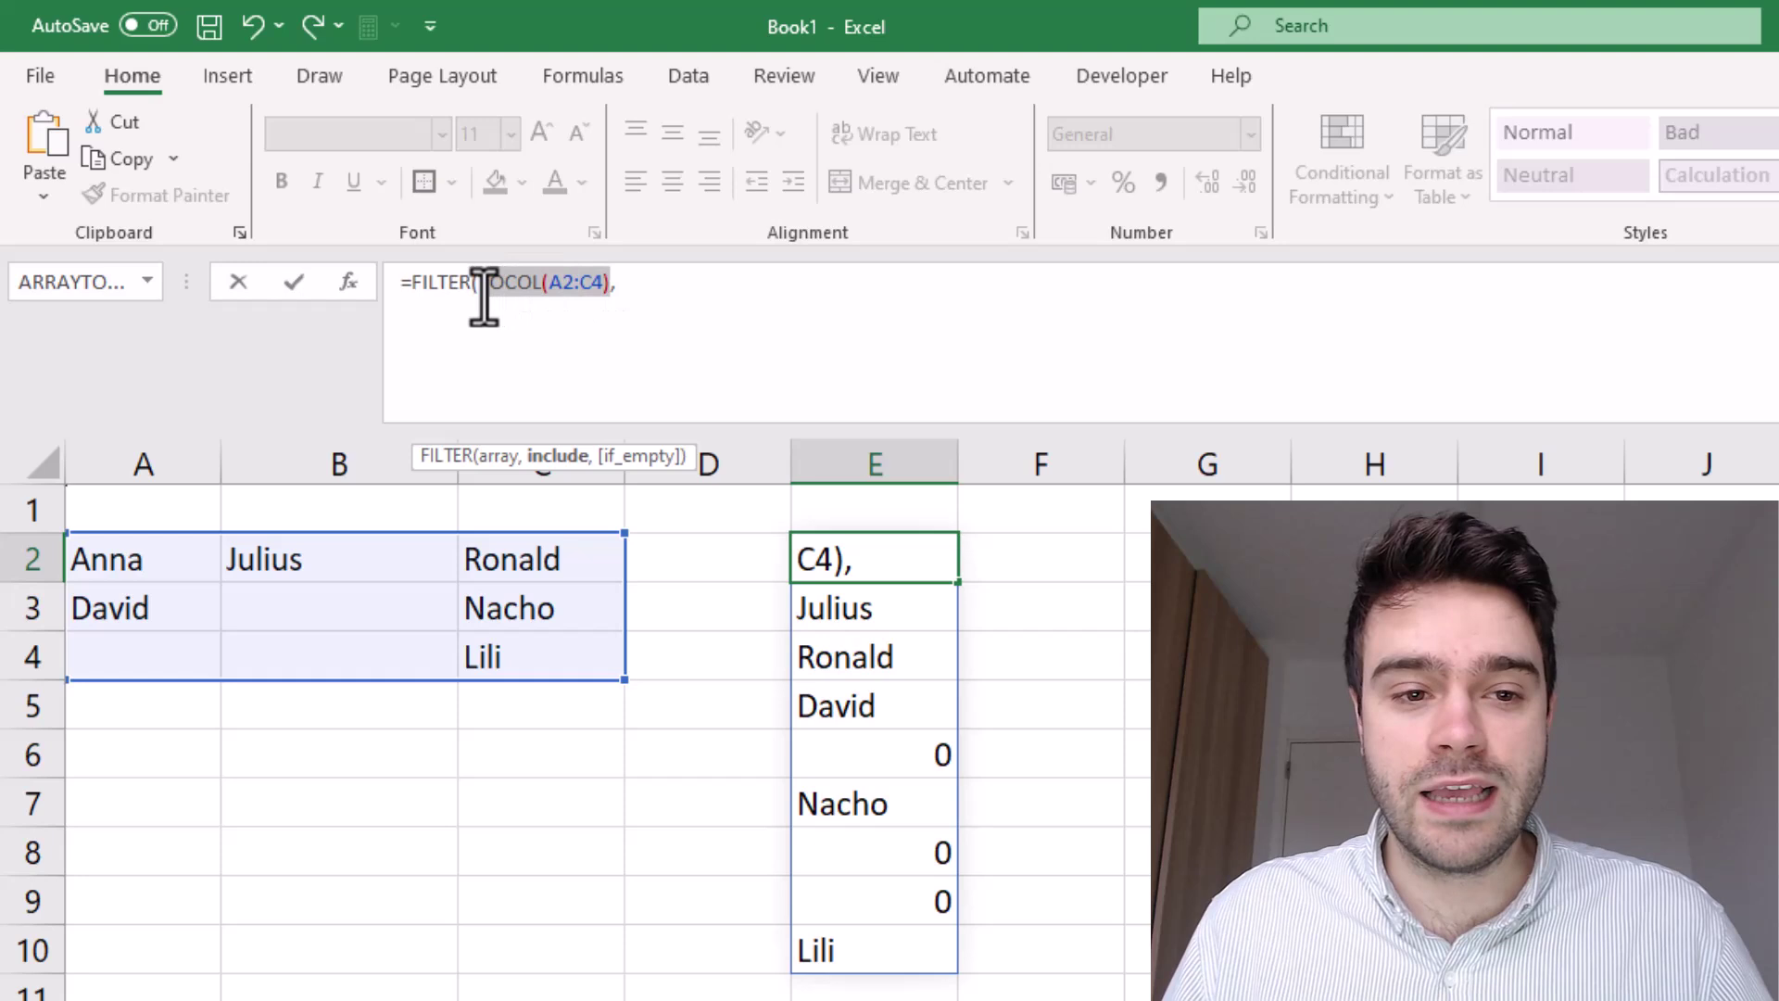
left_click(667, 291)
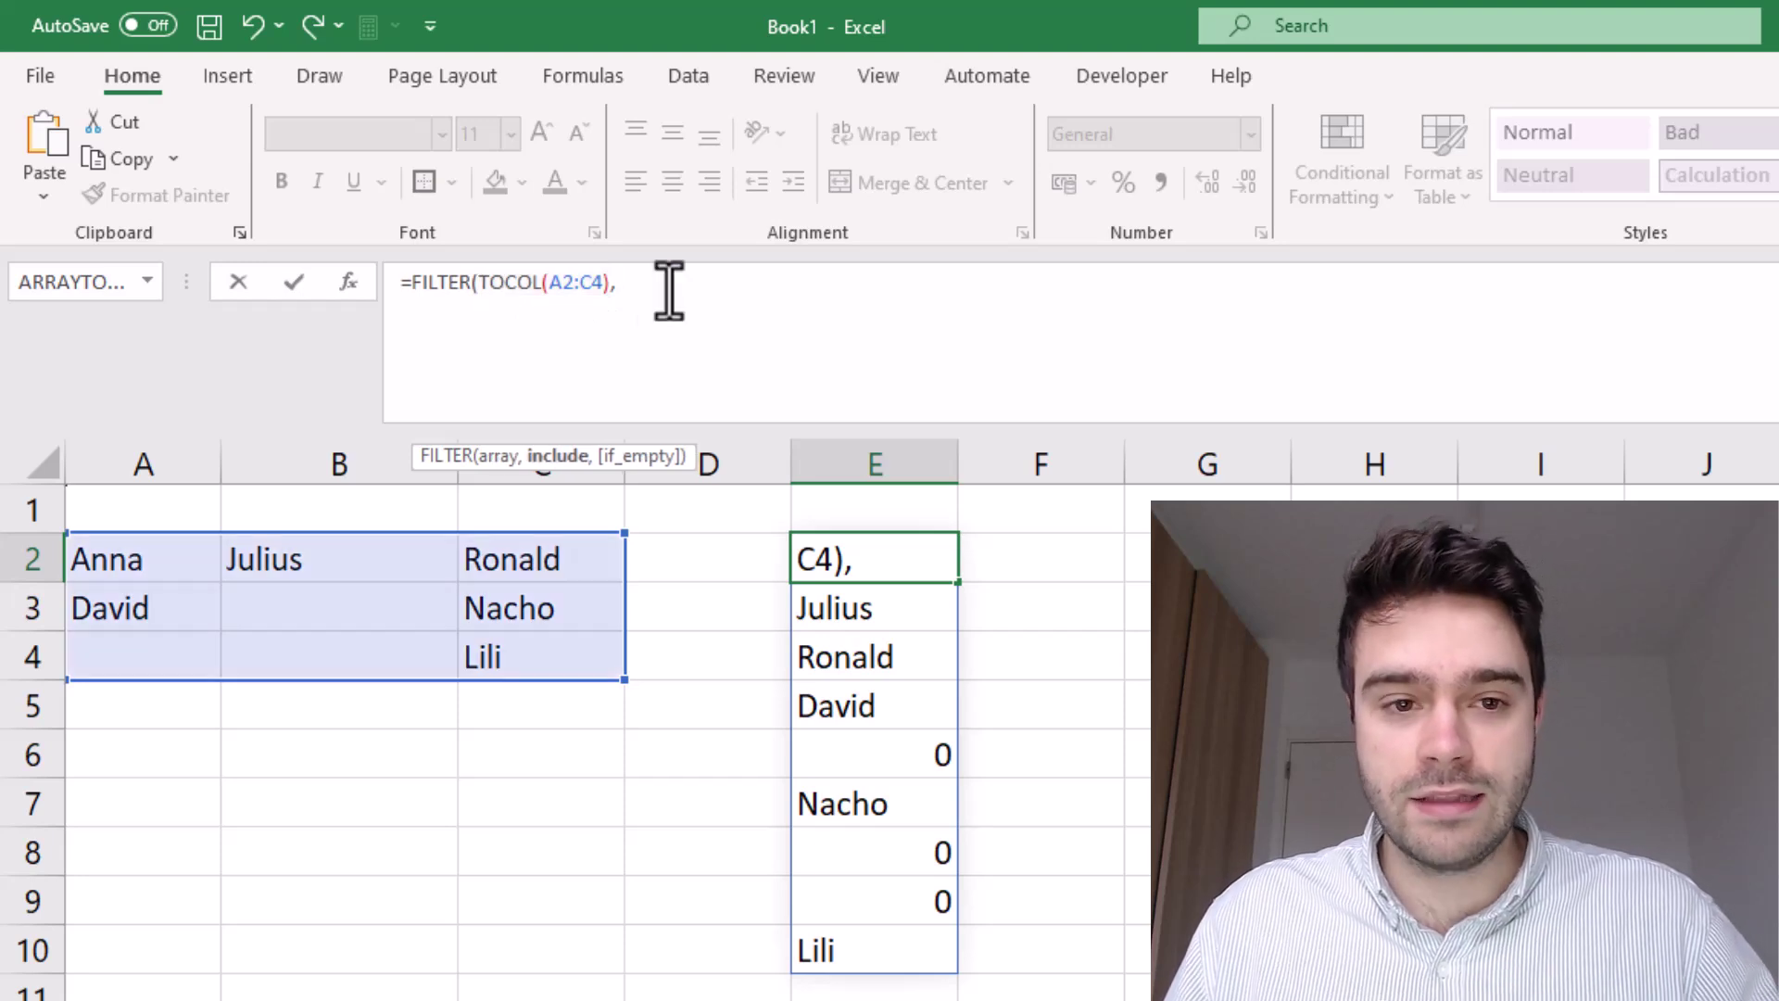
key("ctrl+v")
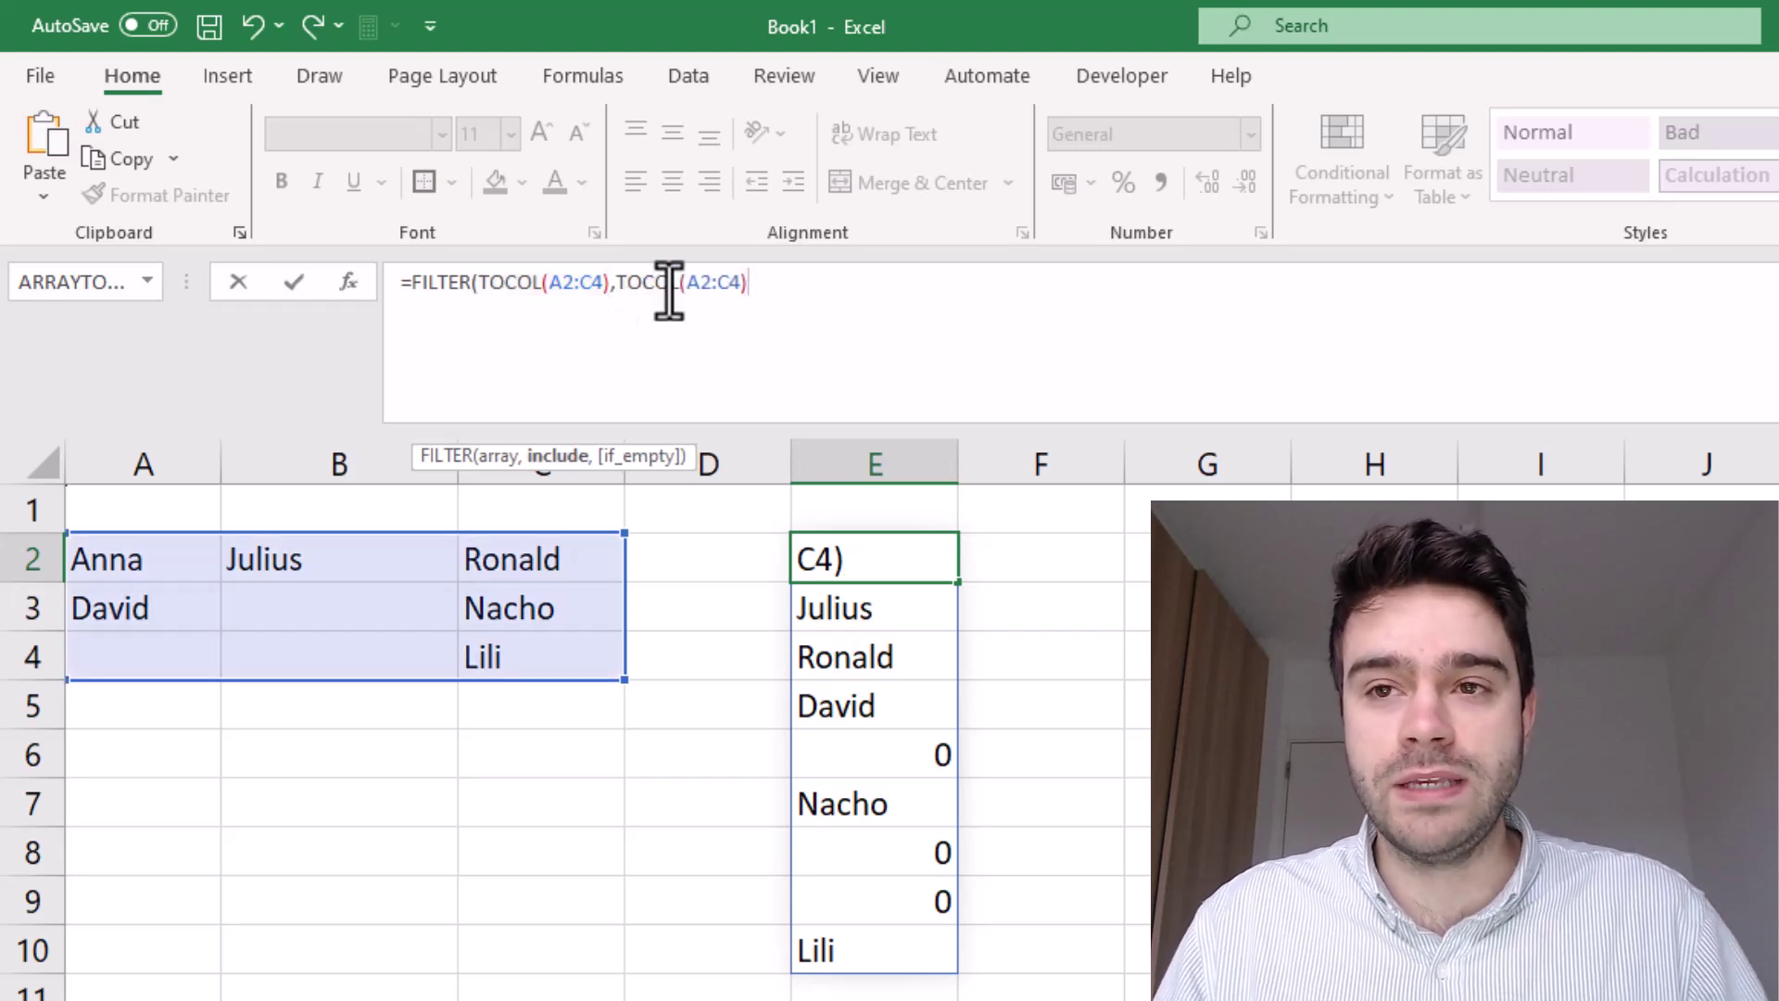
type("<>")
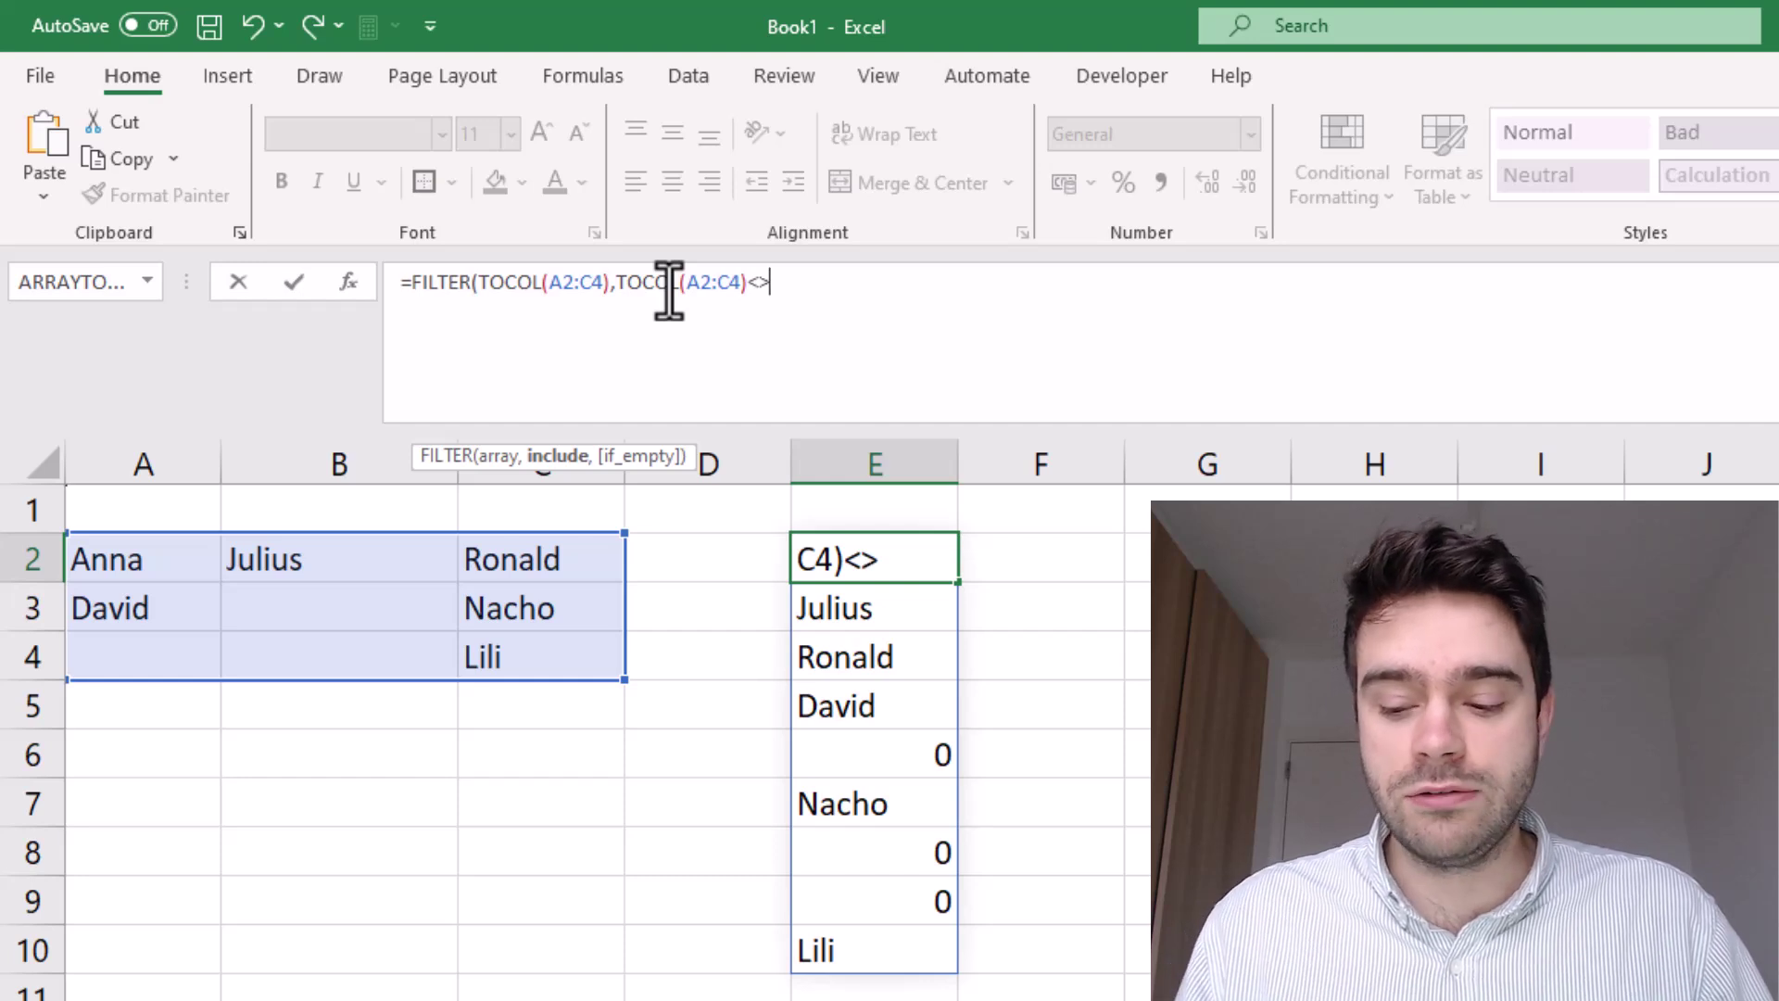
type("0")
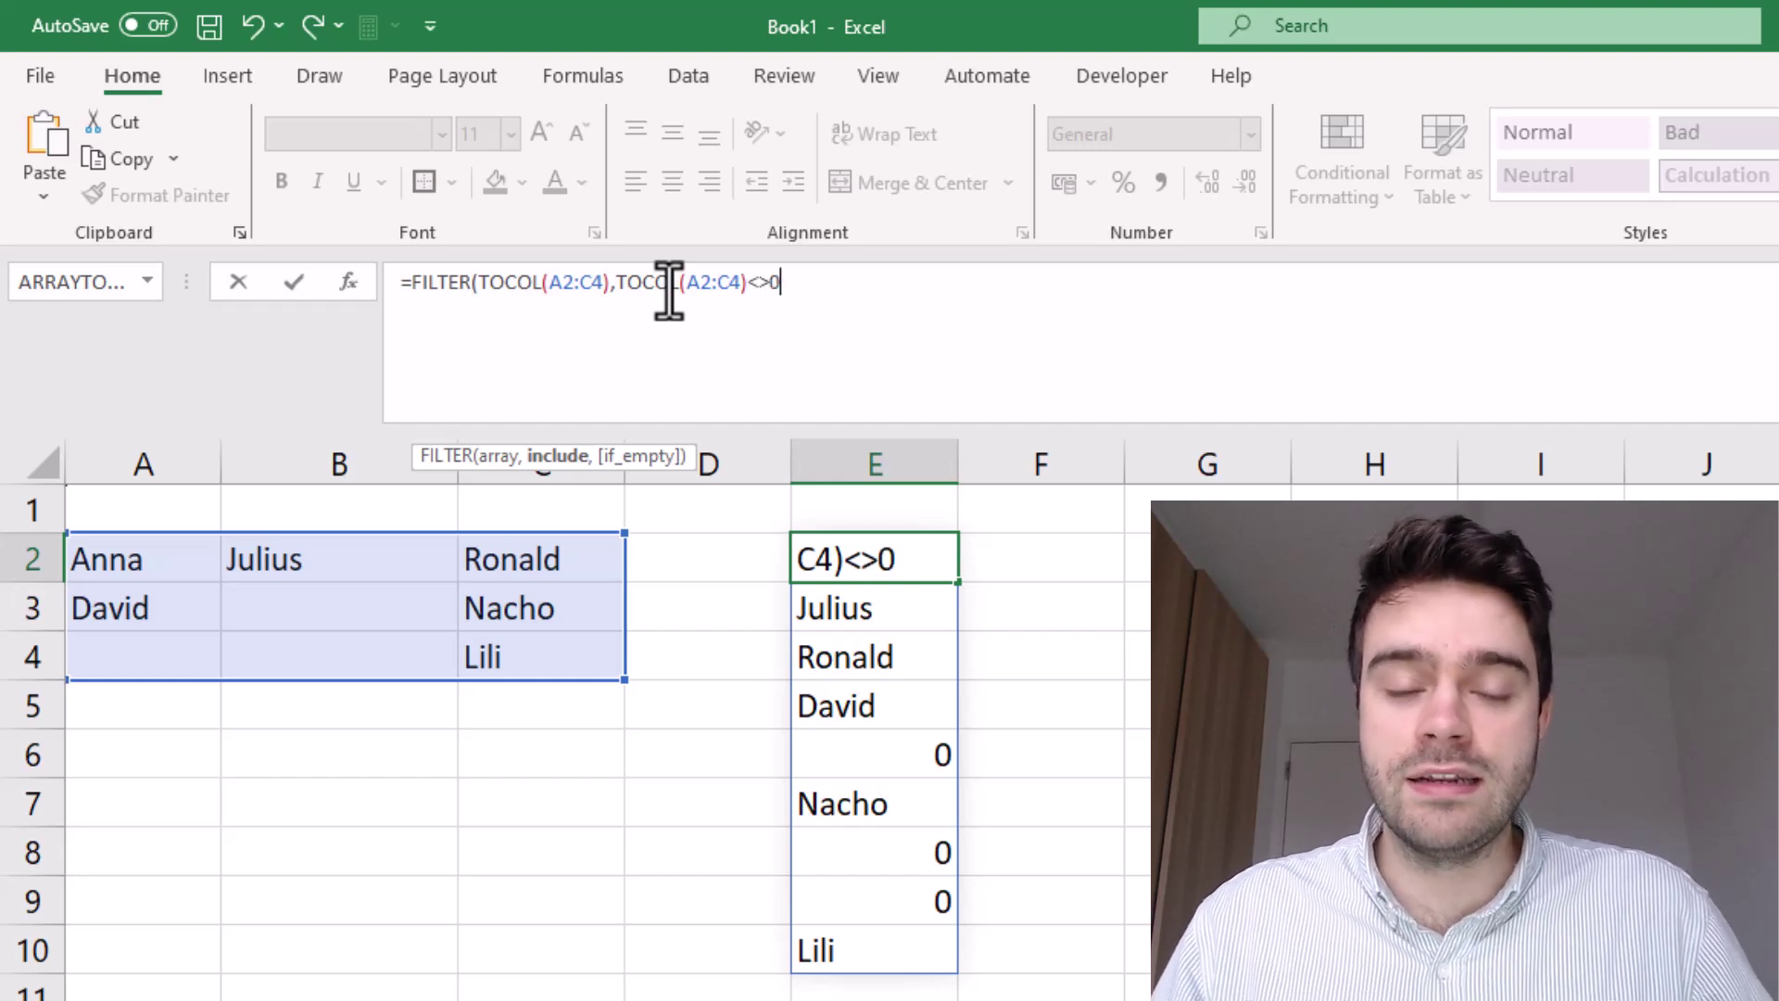
type(")")
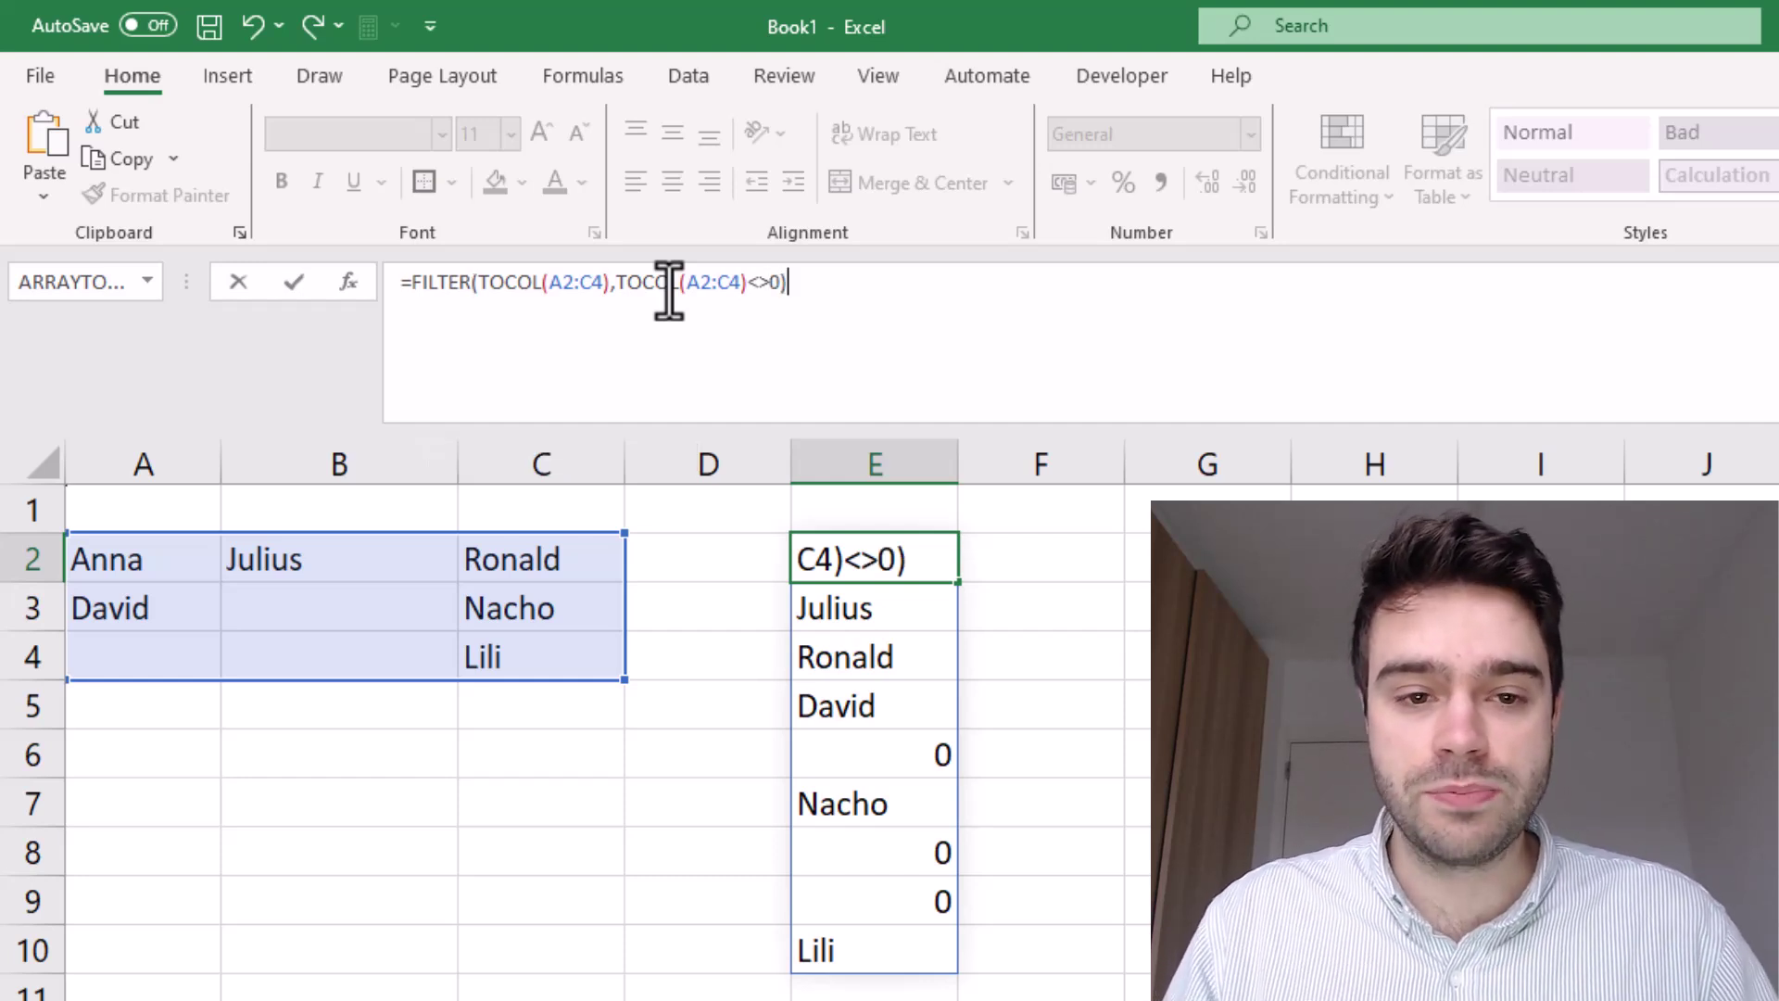
key("Return")
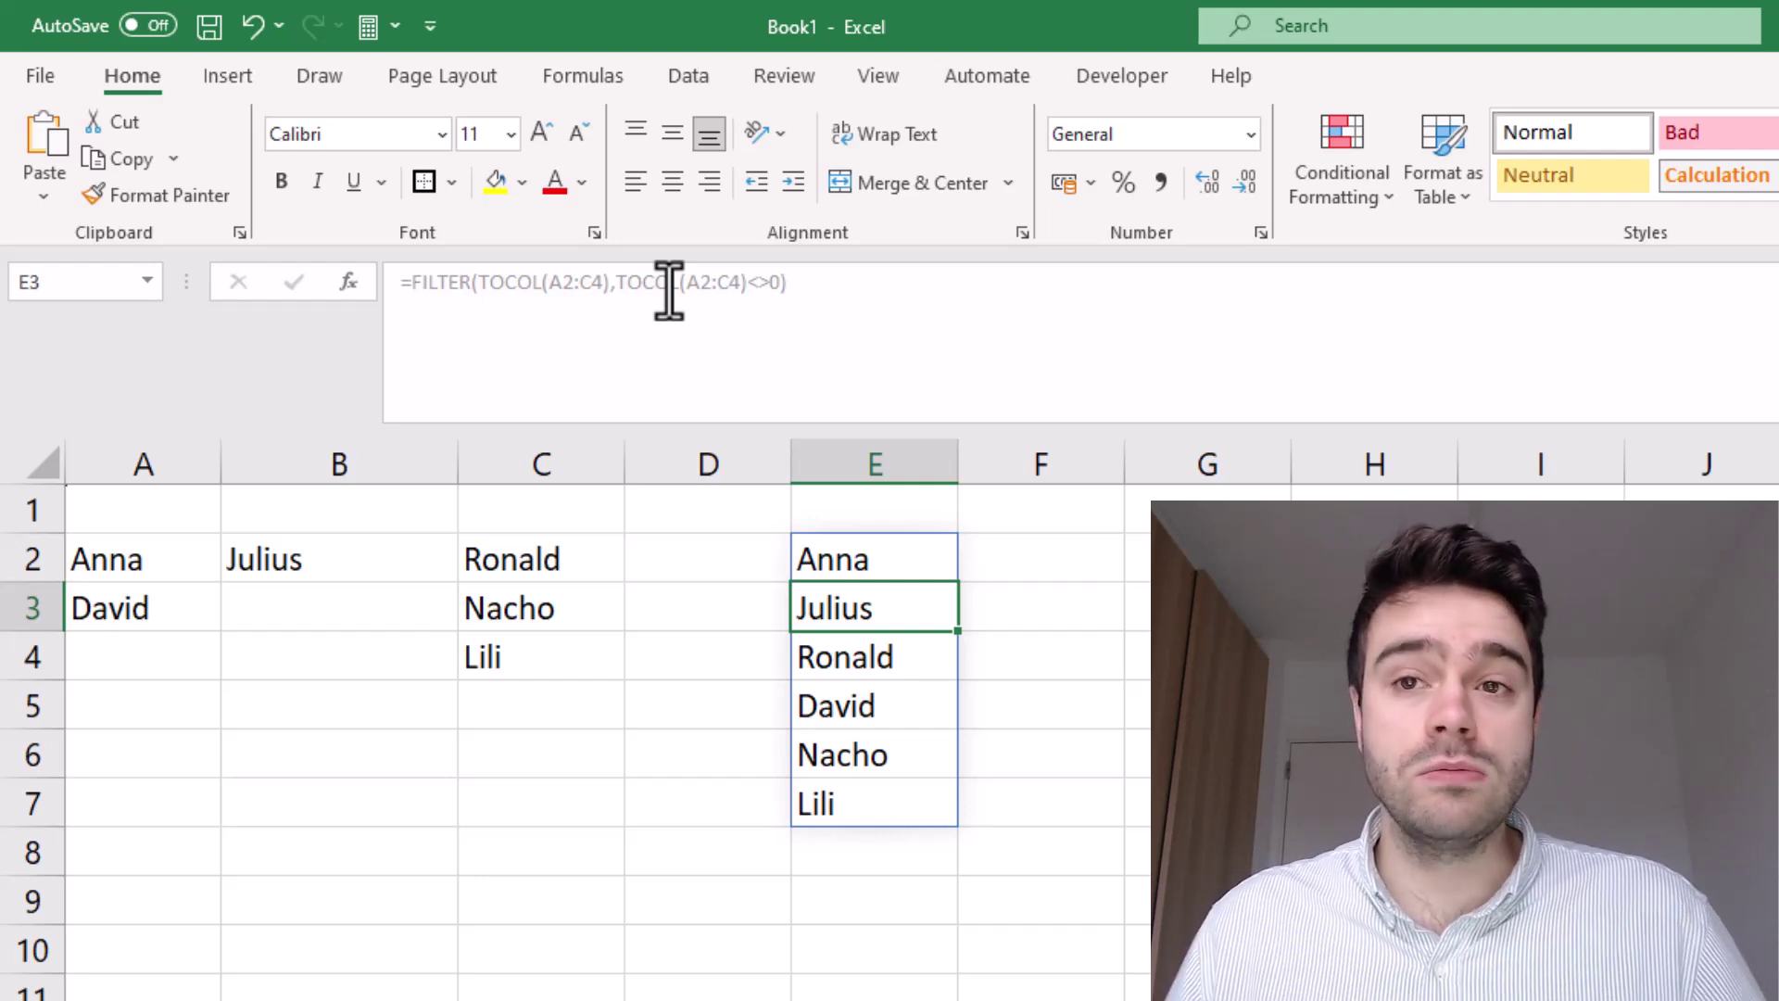
left_click(1070, 567)
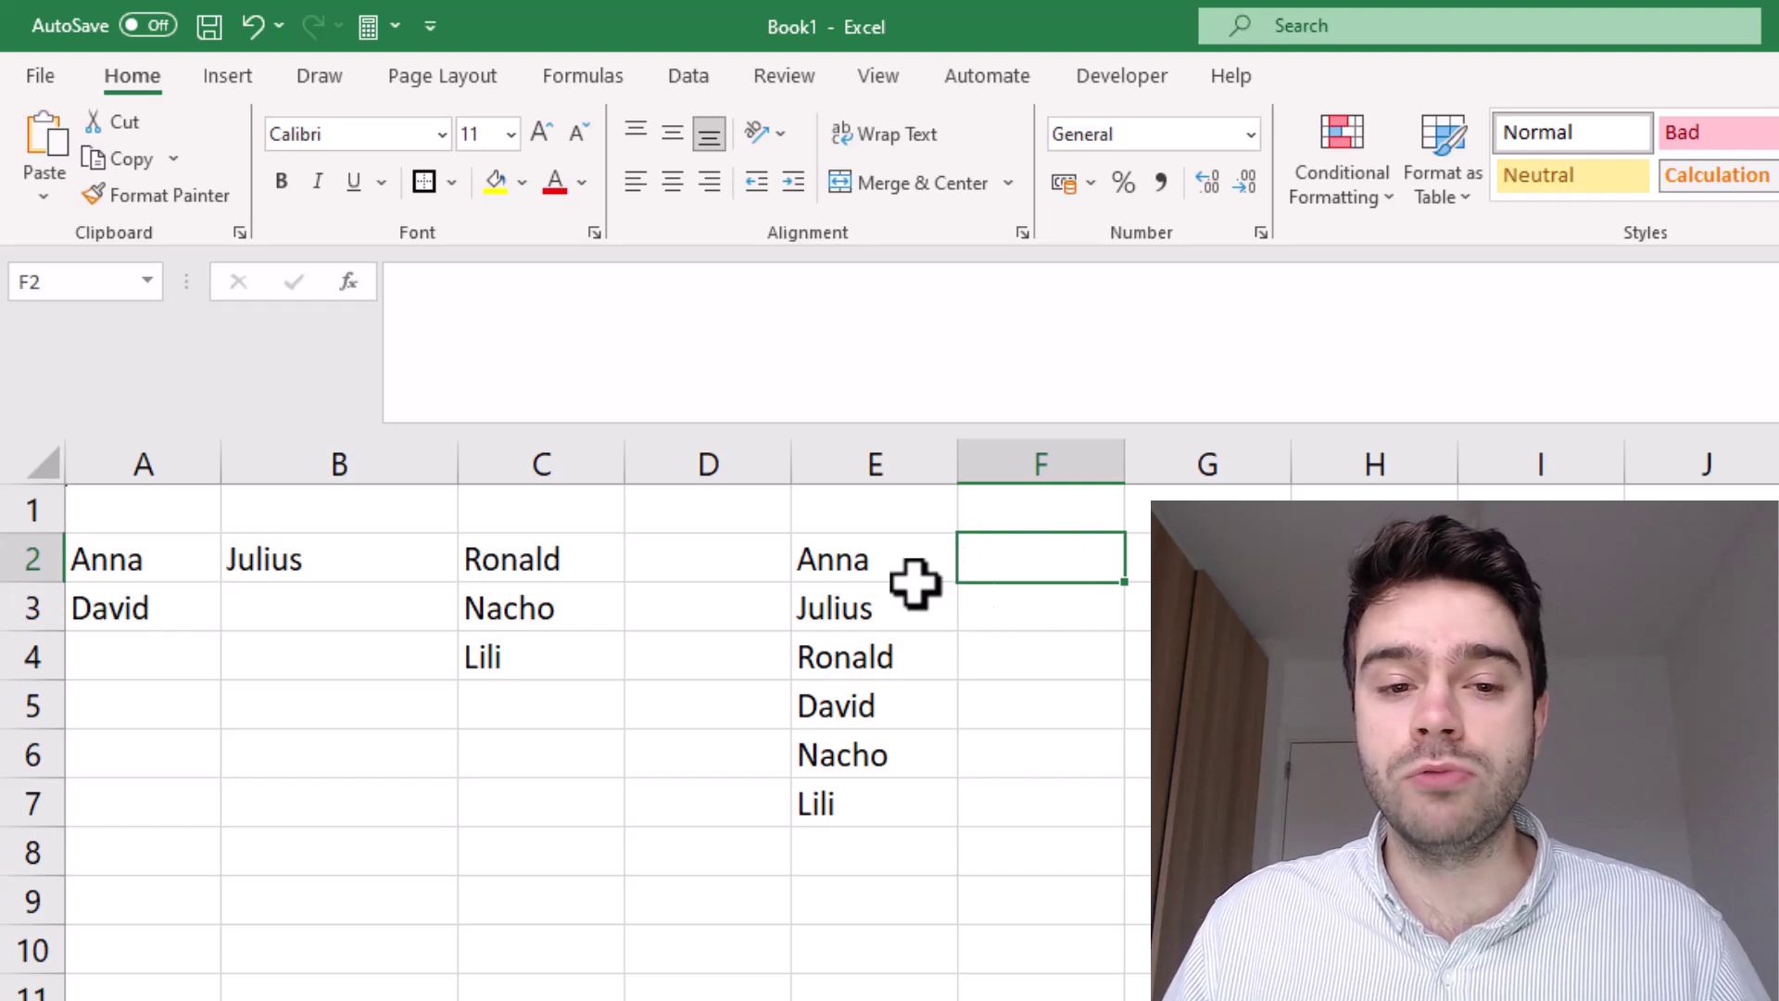
left_click(865, 608)
left_click(875, 674)
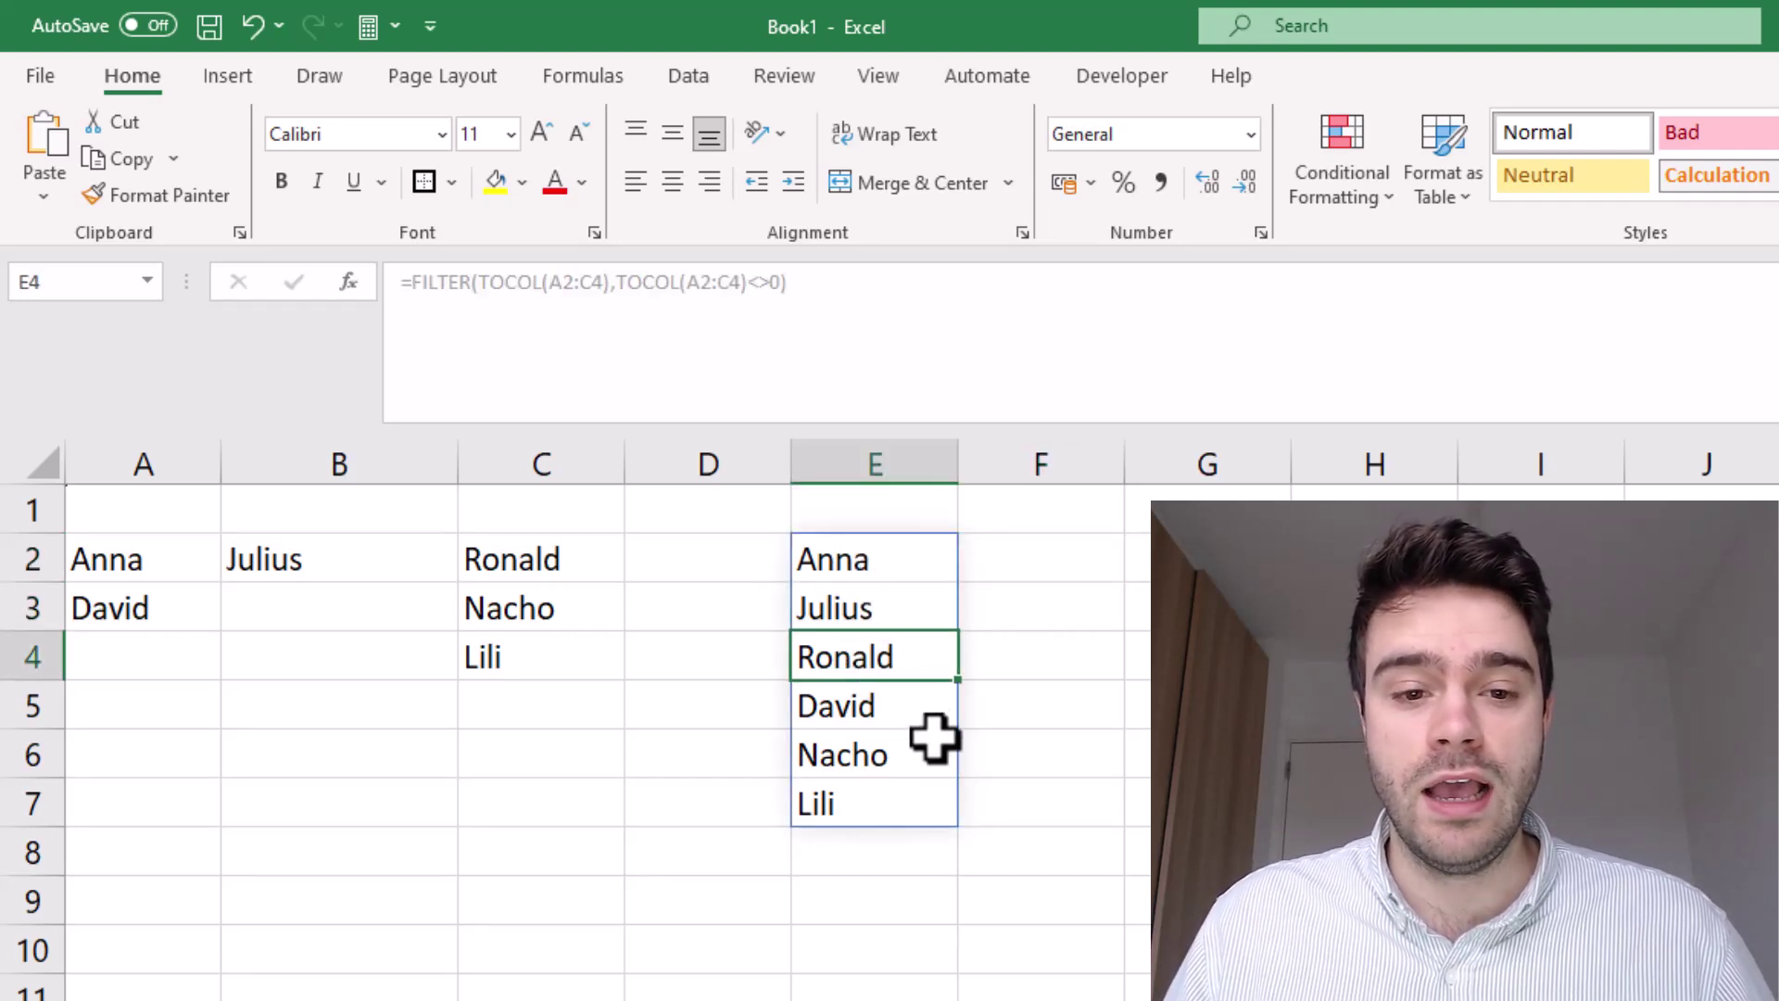
left_click(913, 706)
left_click(897, 765)
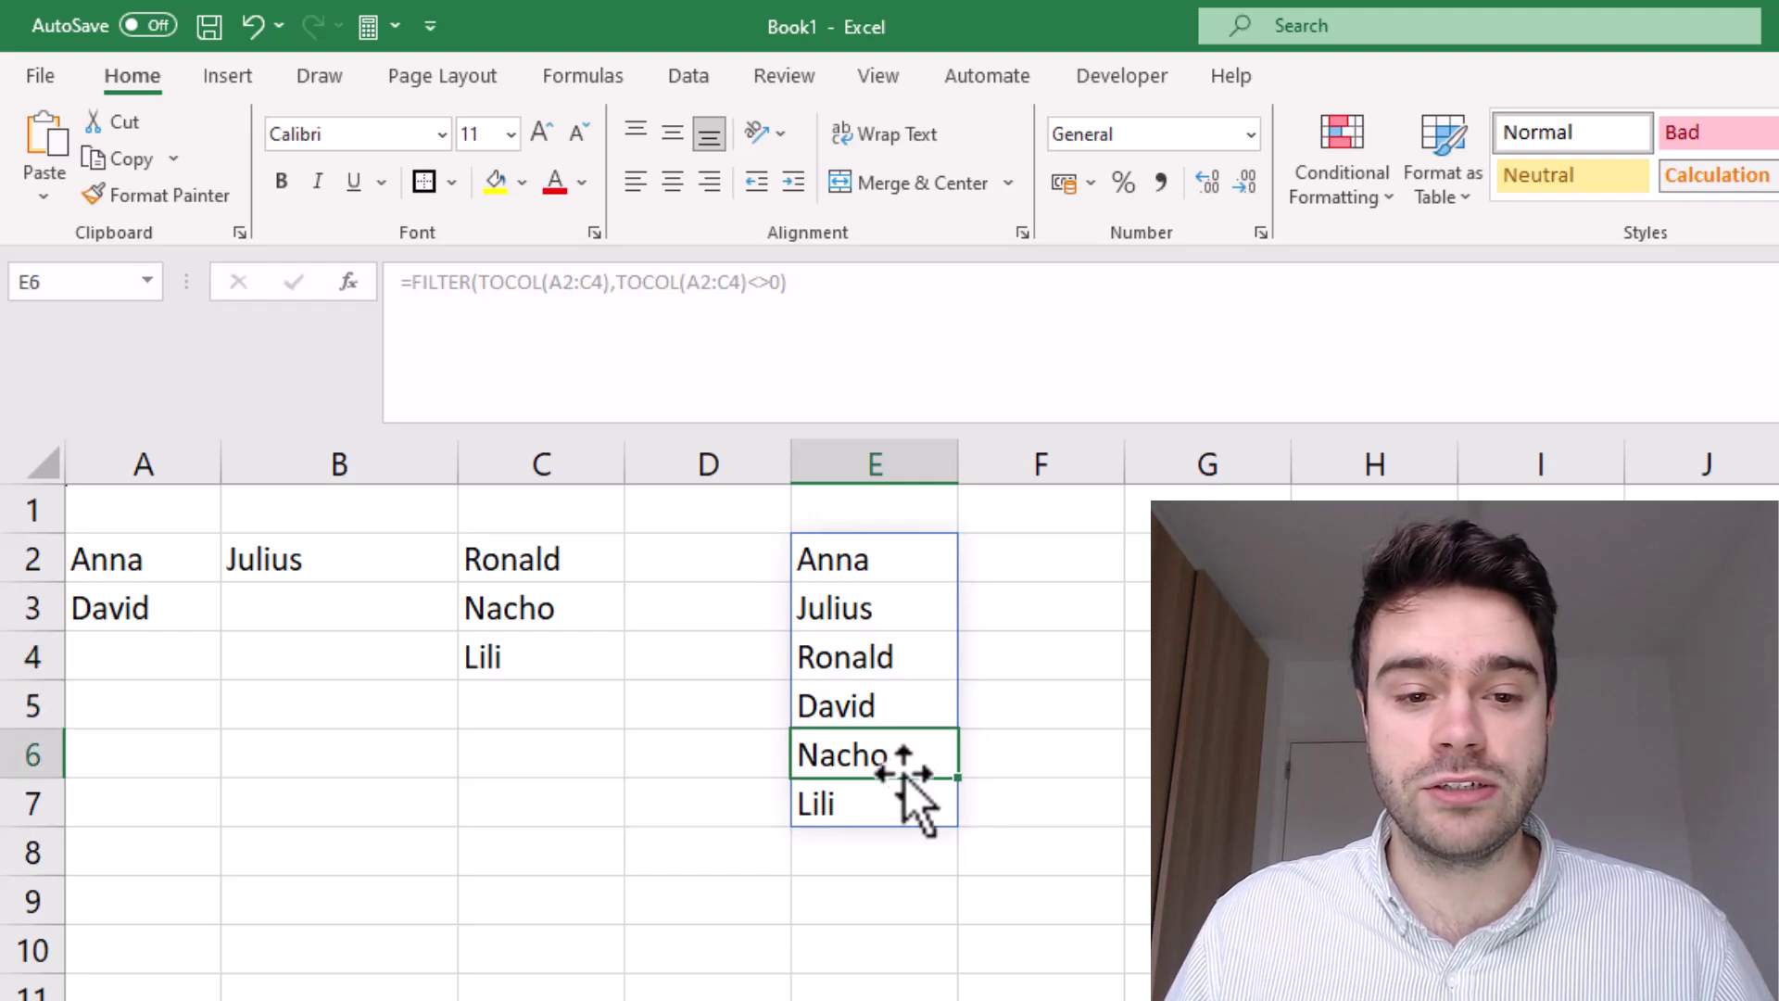
left_click(921, 809)
left_click(913, 555)
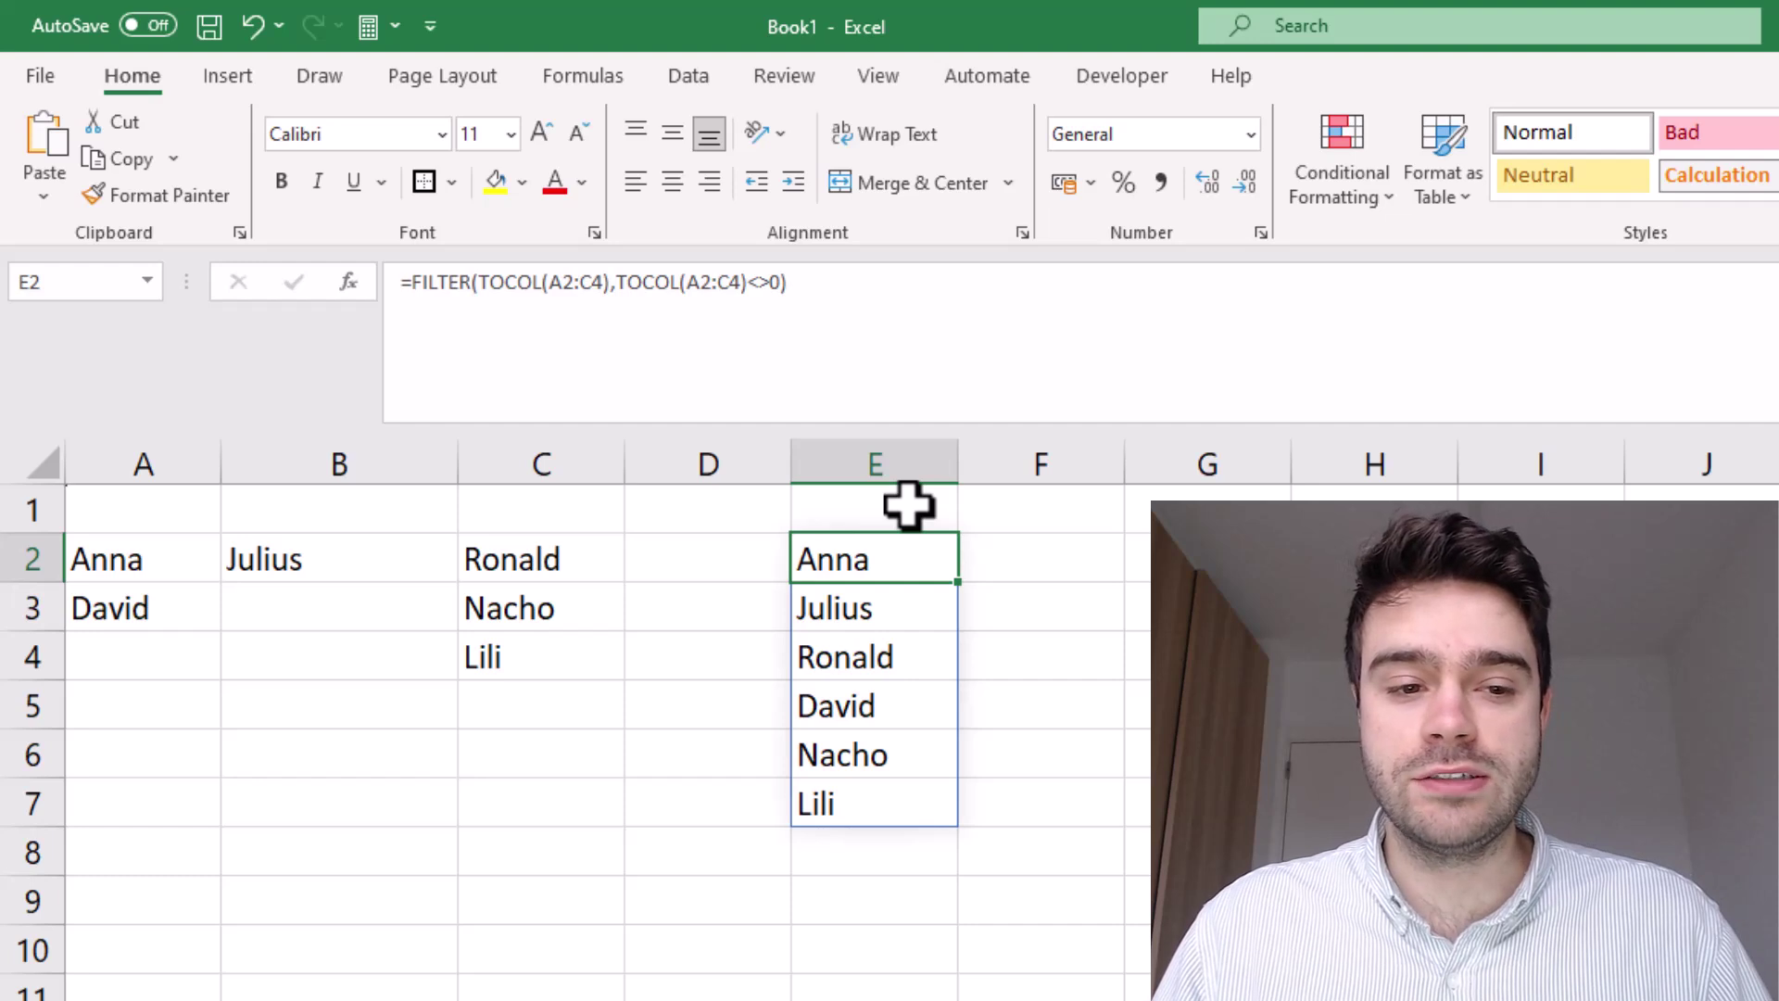
Enter =TOCOL(A2:C4) in F2 and compare it with E2's FILTER formula.
left_click(1010, 563)
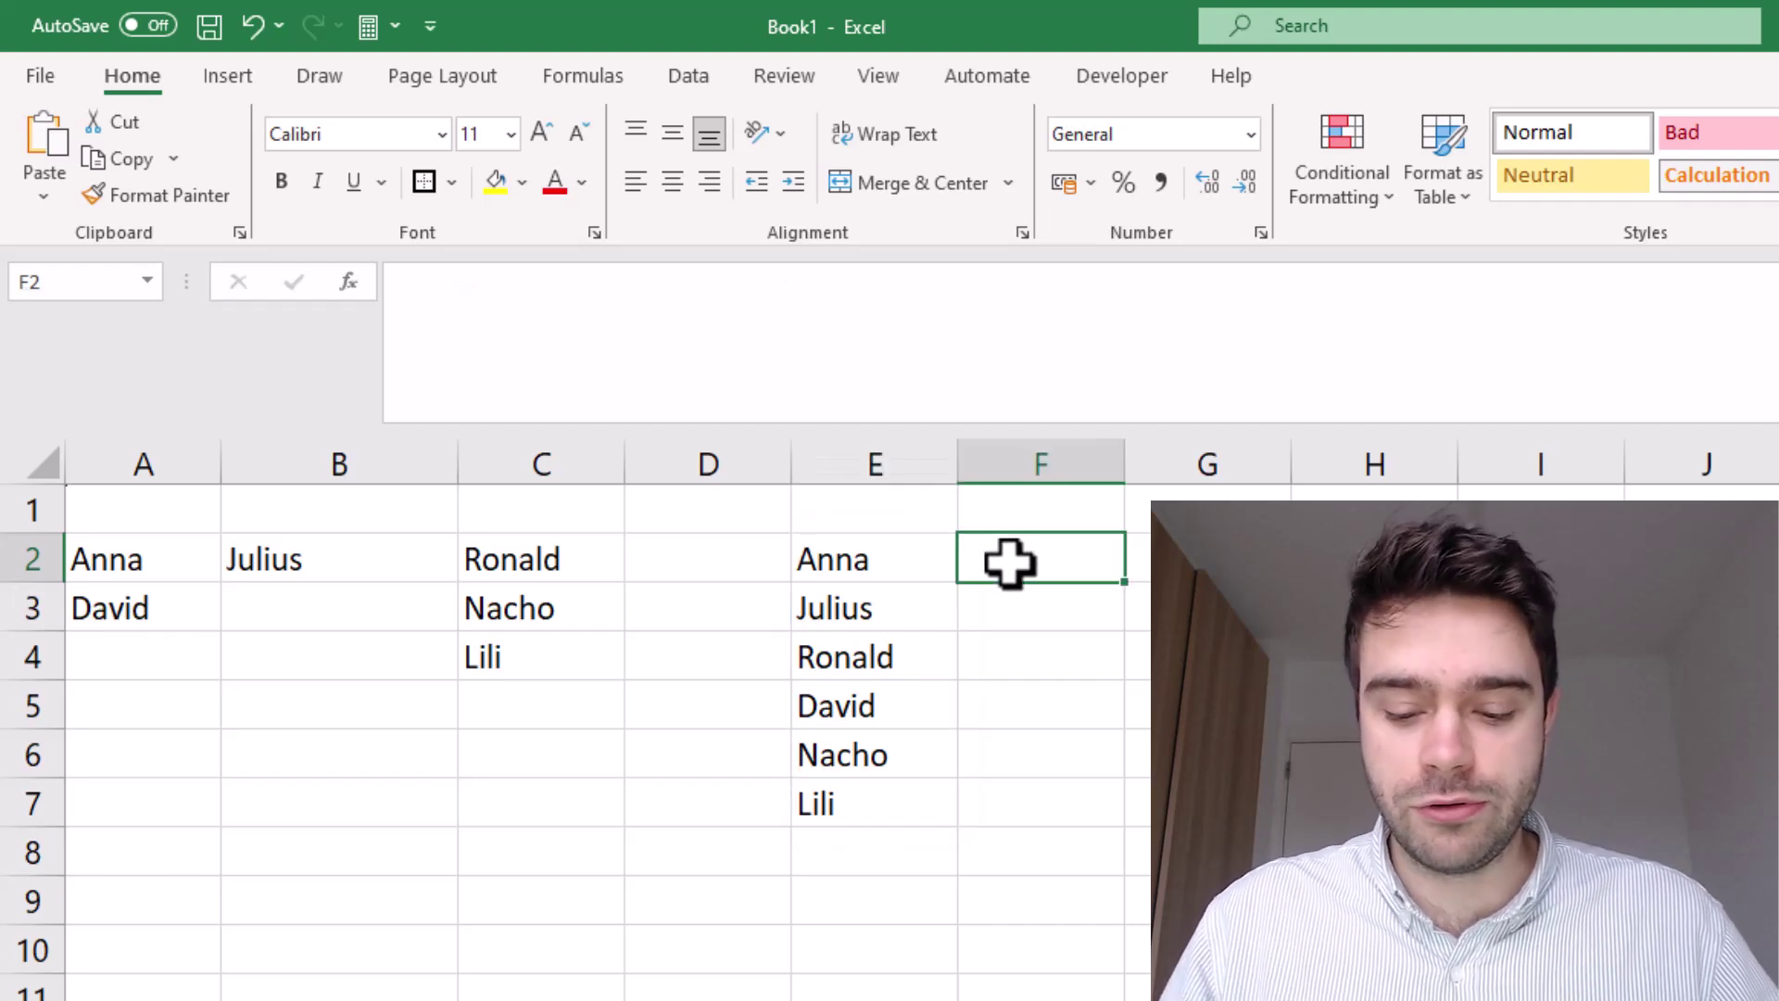
type("=TOCAL")
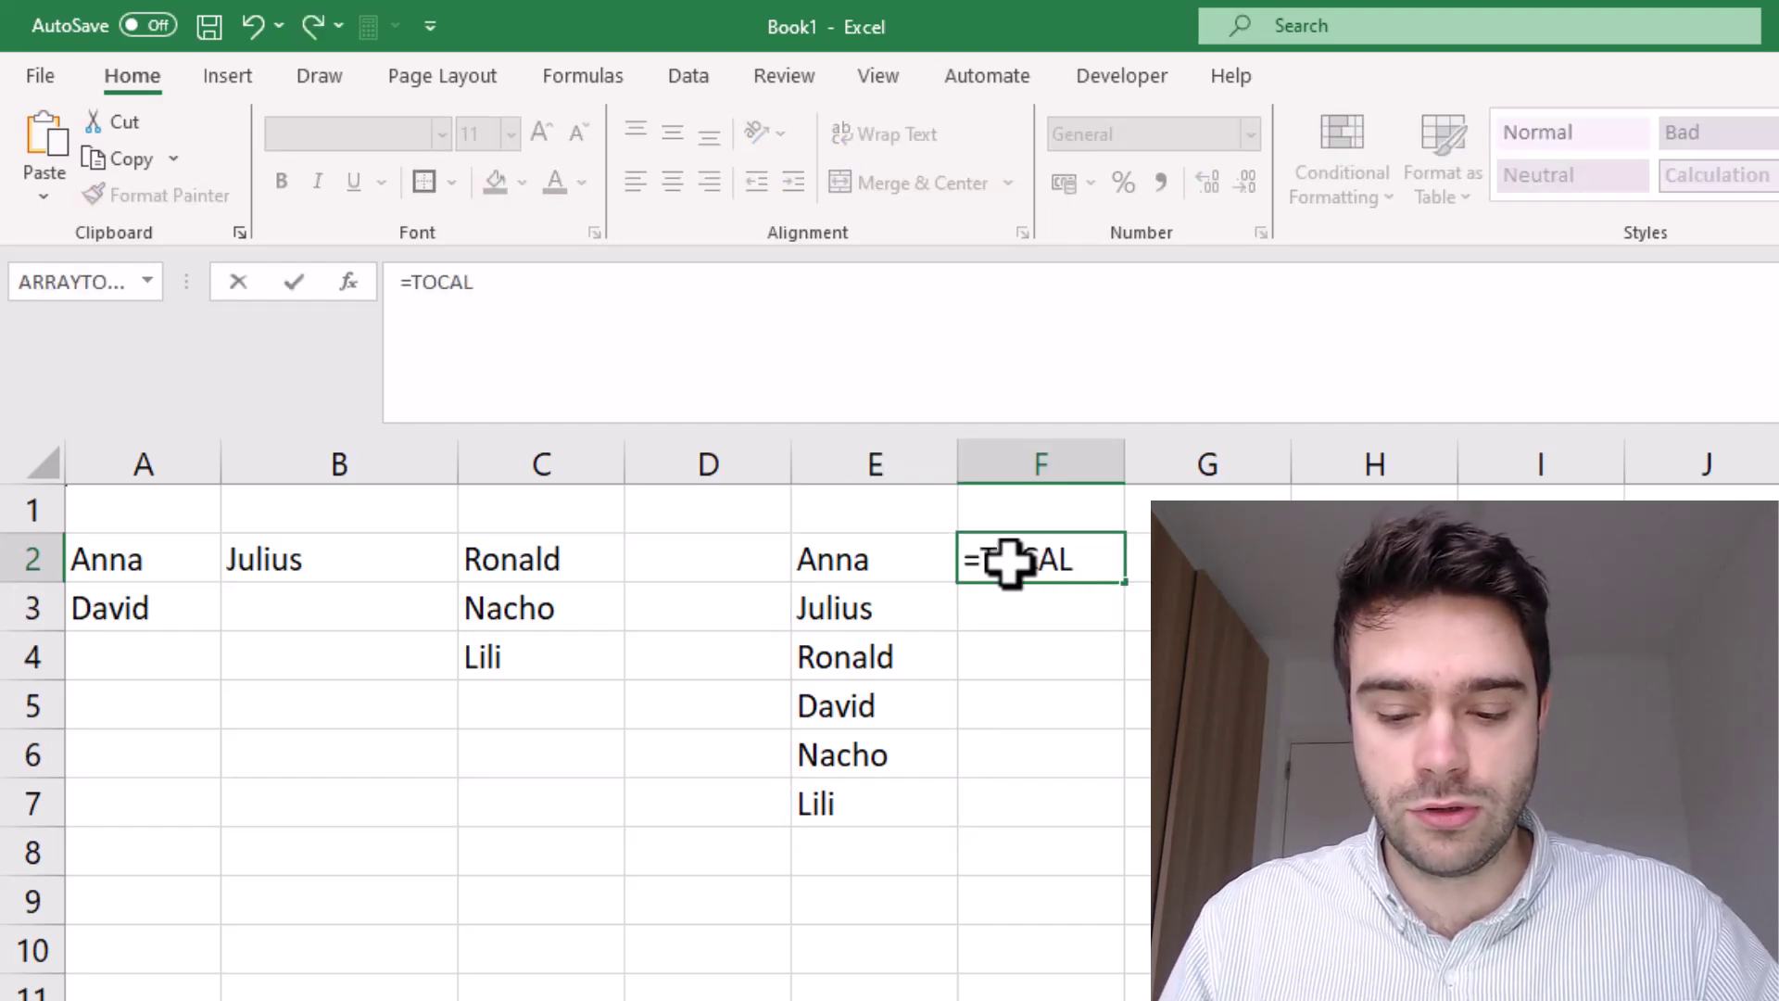
key("BackSpace")
key("BackSpace")
type("OL(")
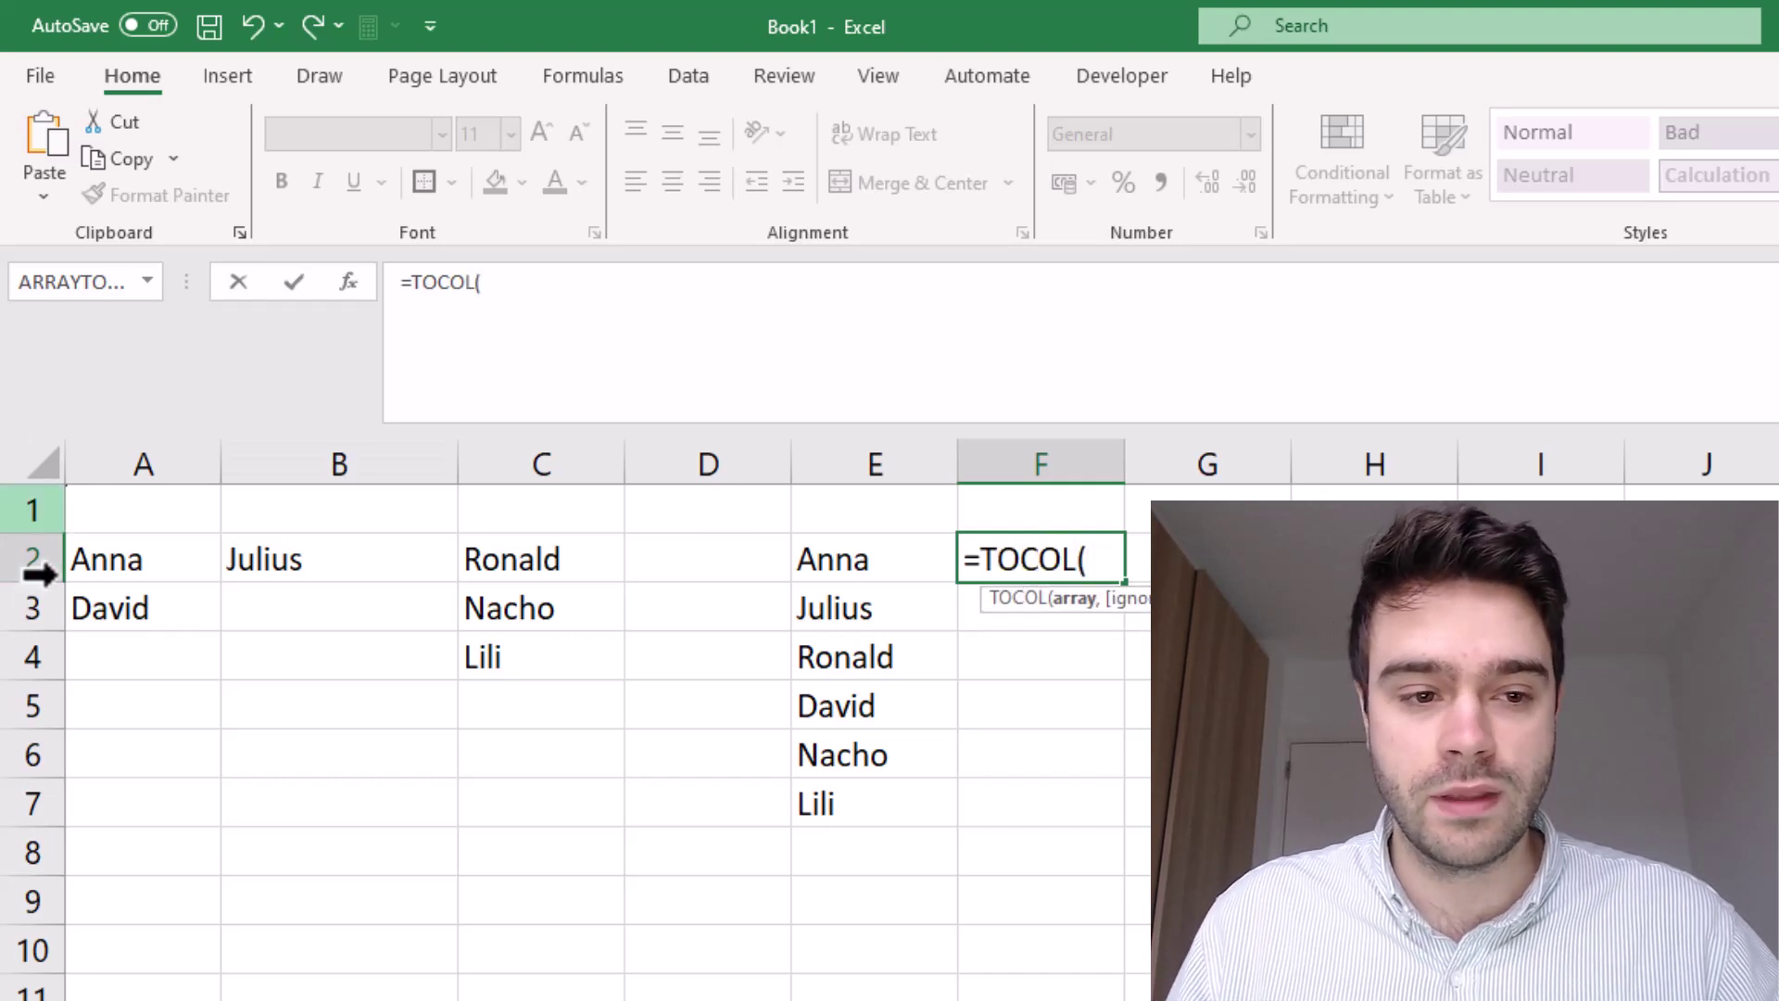
left_click_drag(120, 564, 472, 667)
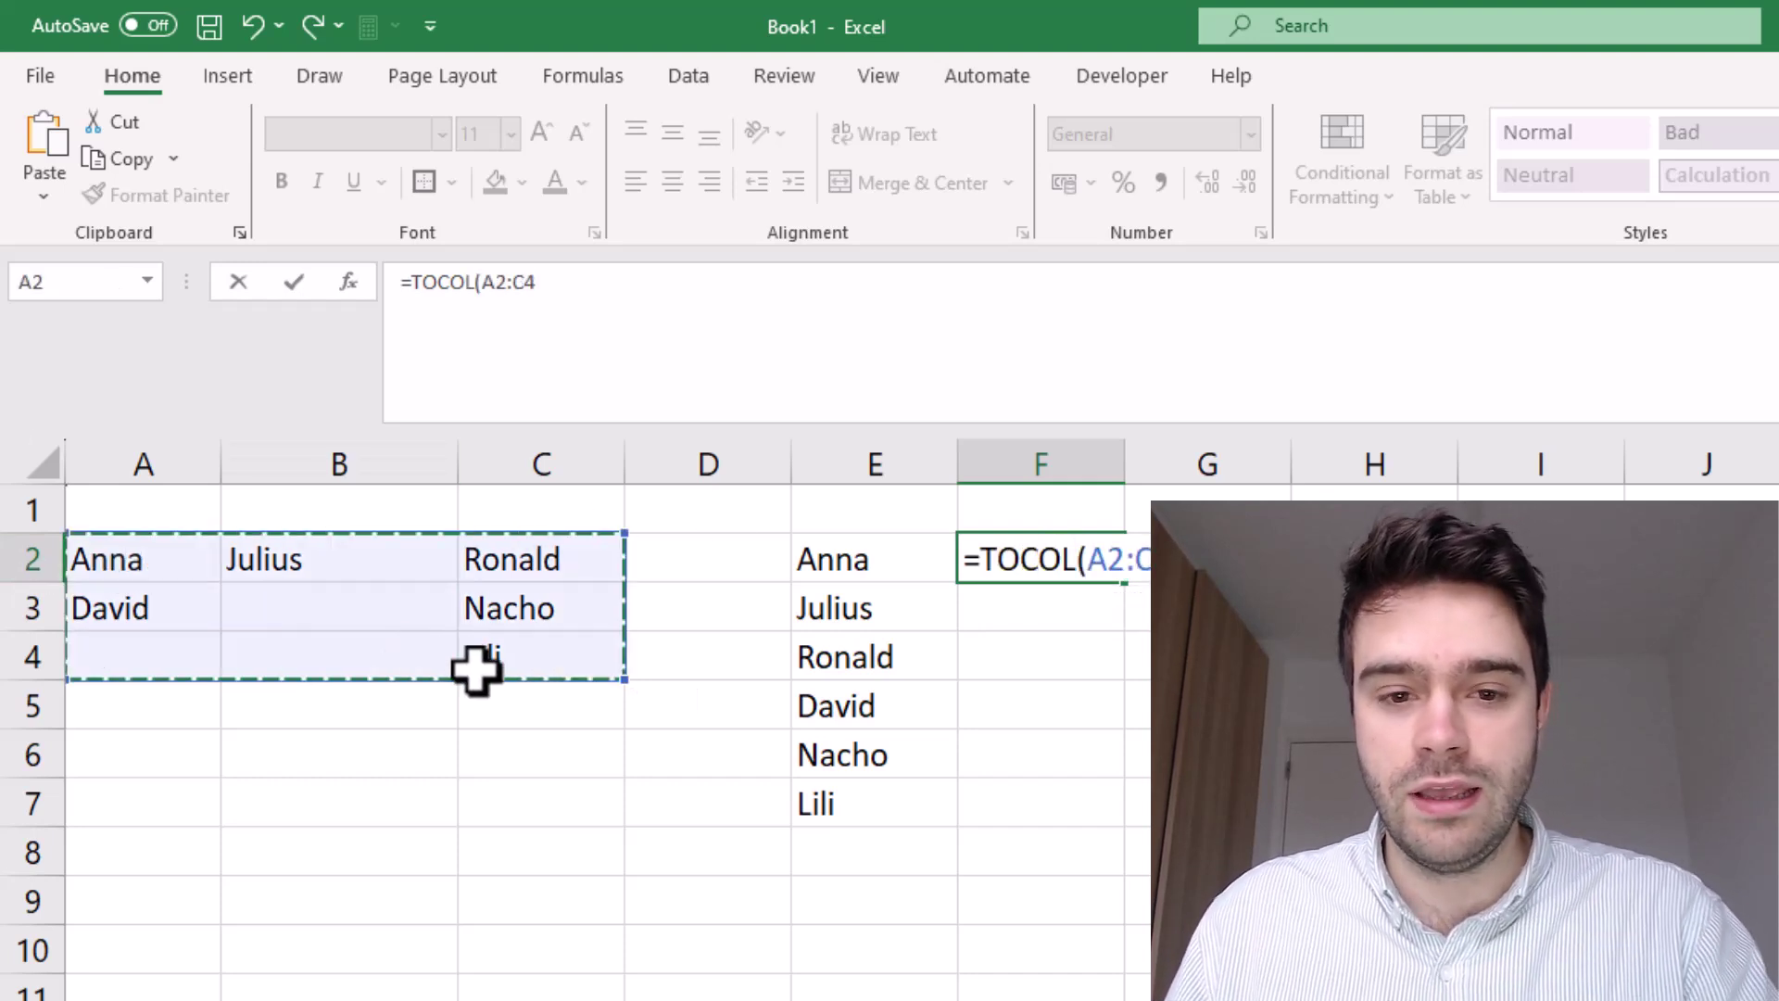
key("Return")
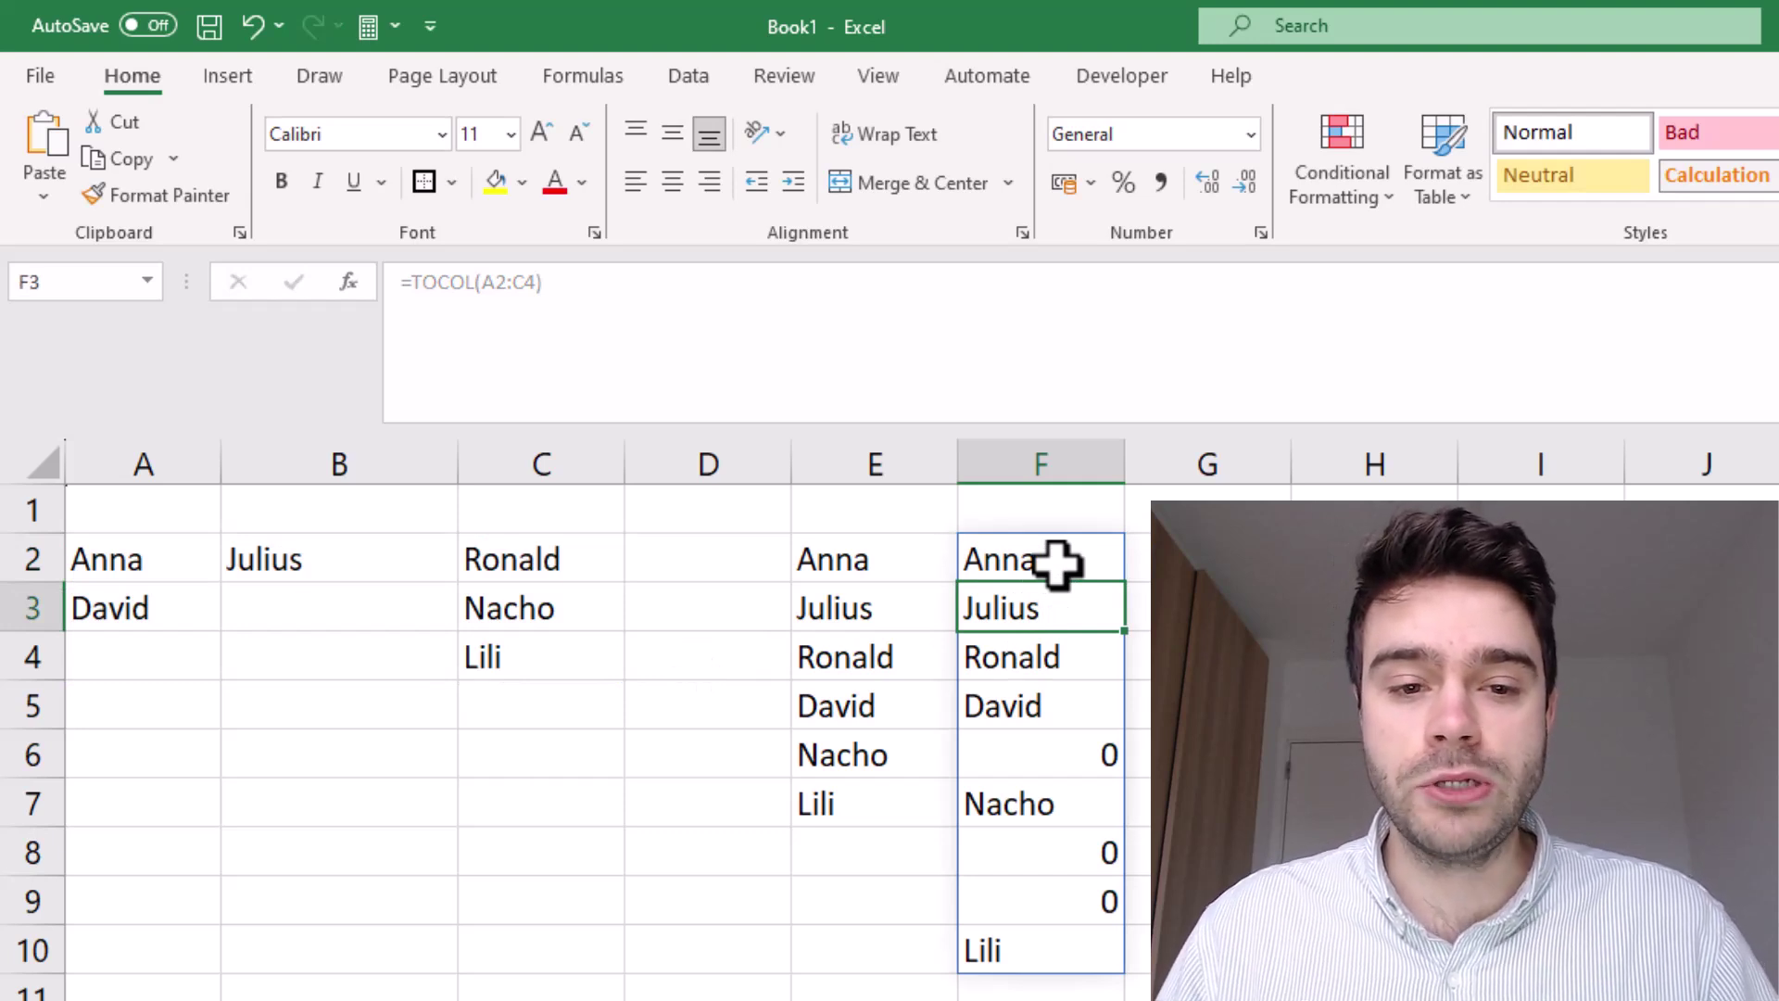
left_click(927, 554)
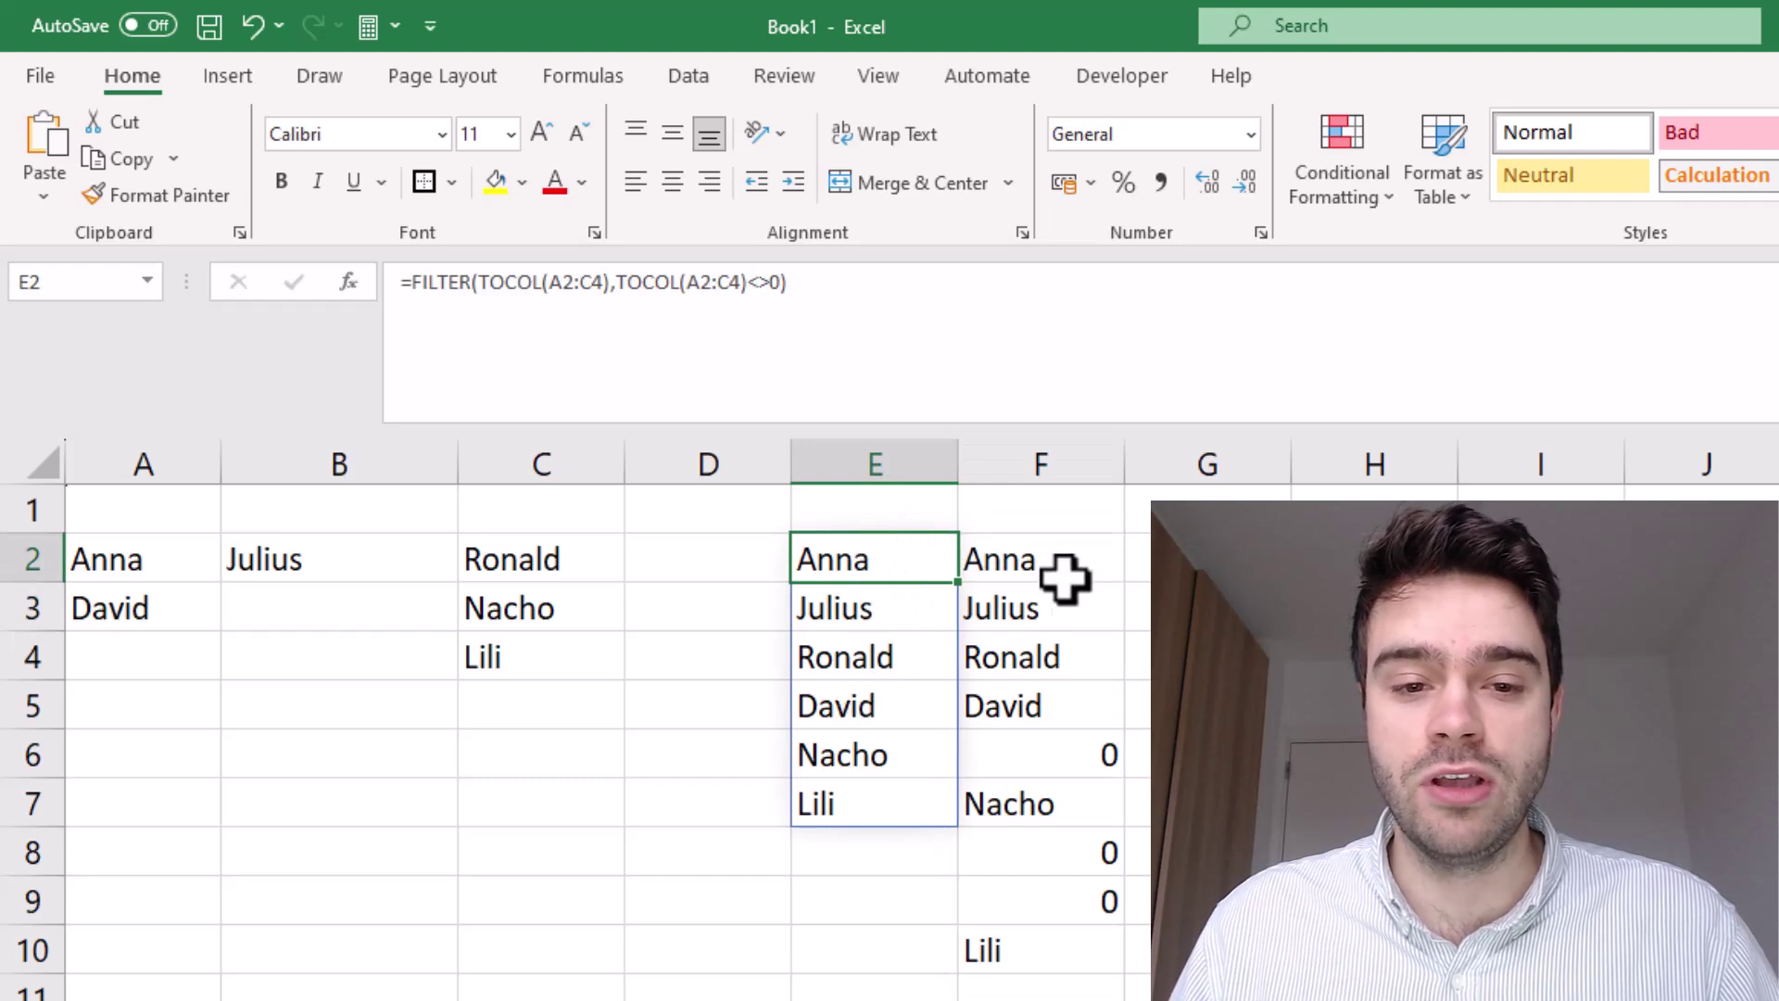
left_click_drag(1061, 572, 1066, 939)
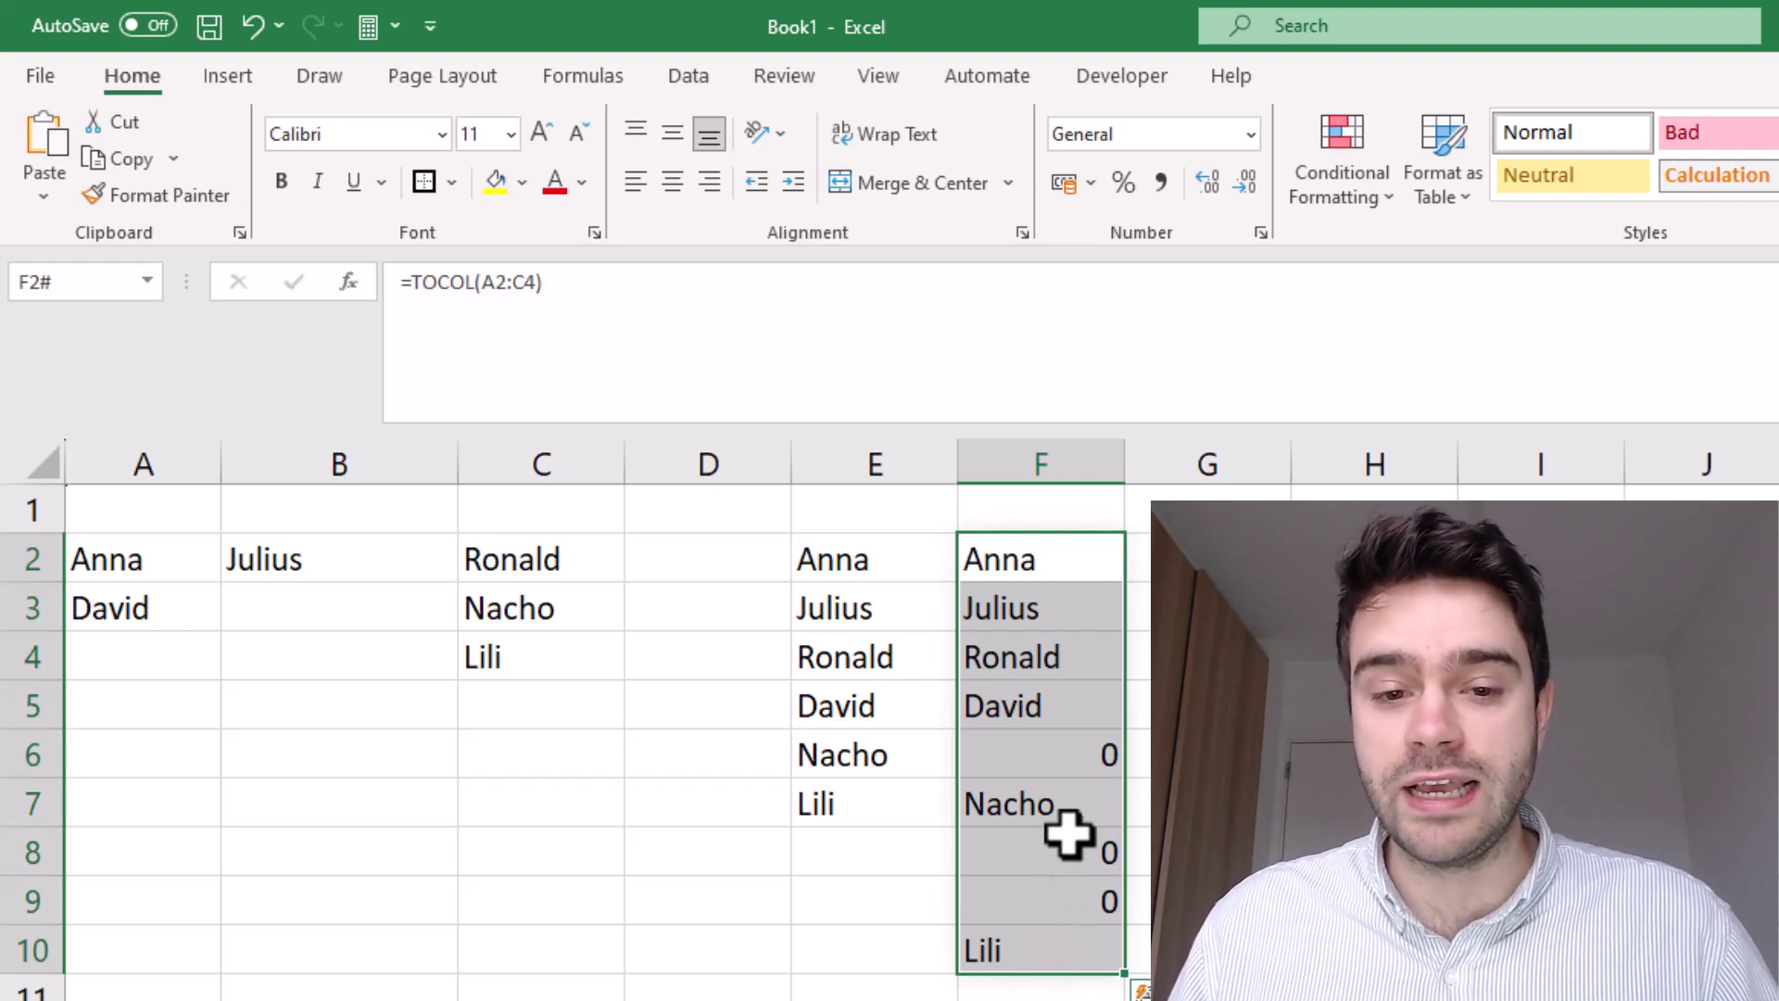
left_click(1081, 753)
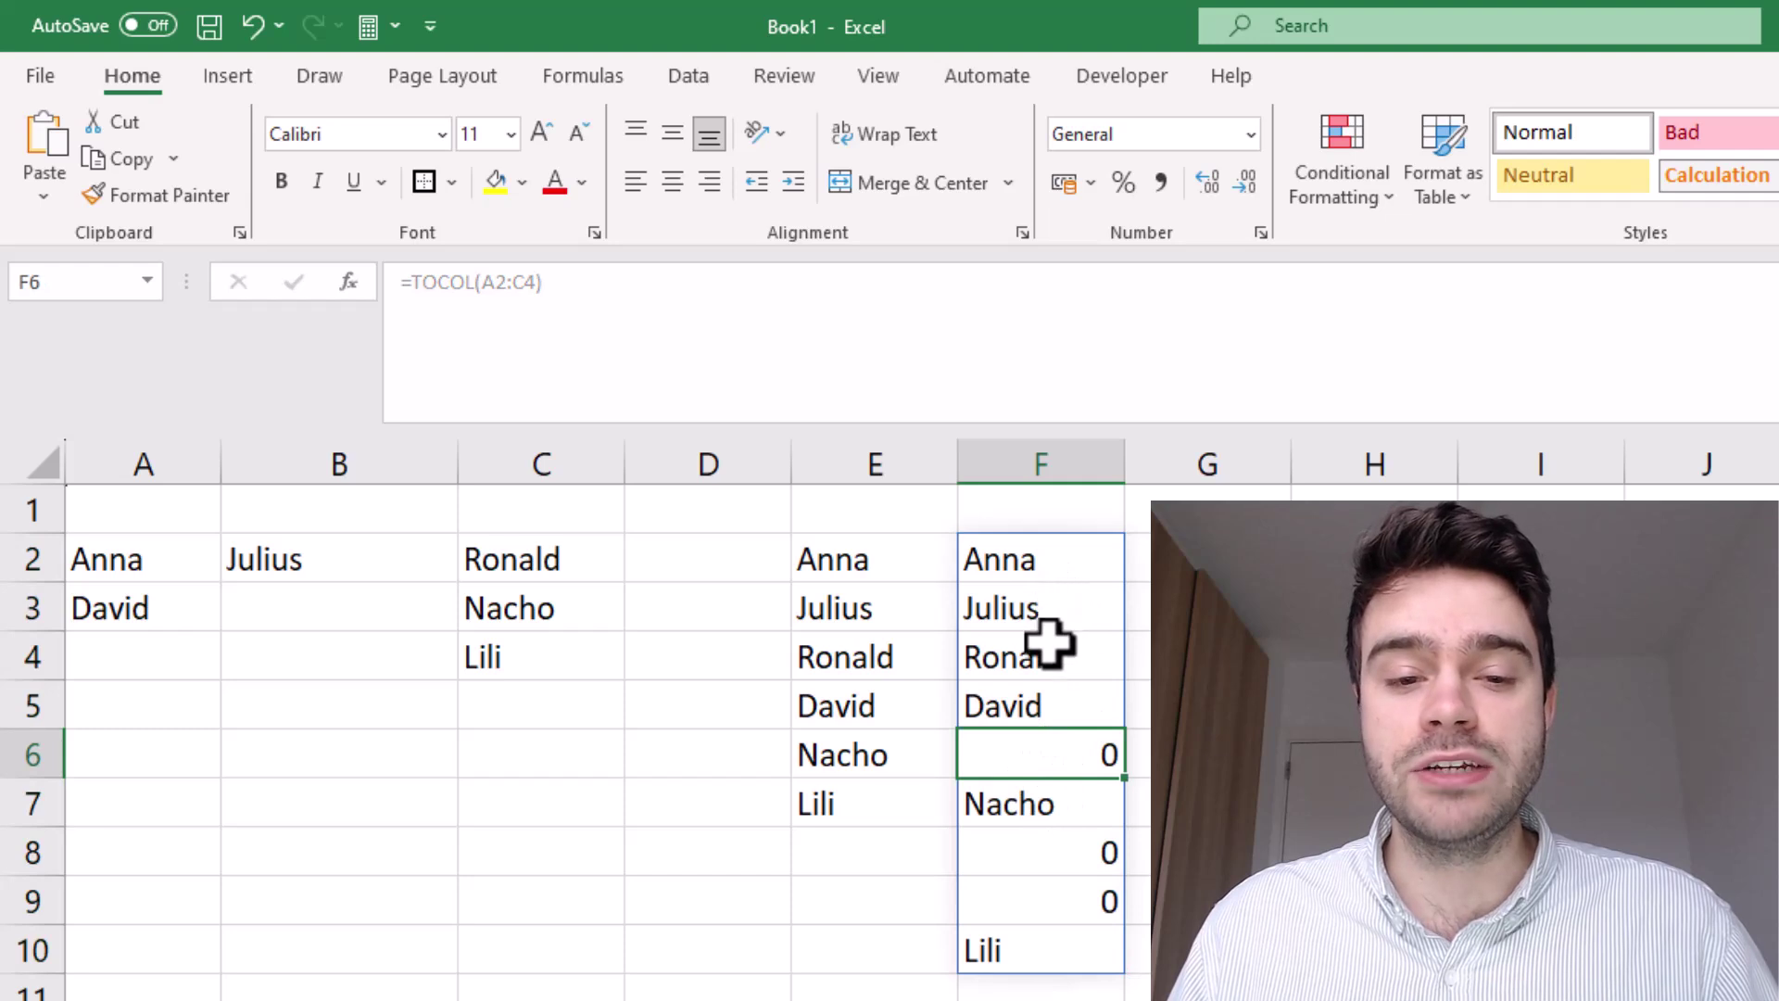
left_click_drag(1040, 567, 1034, 950)
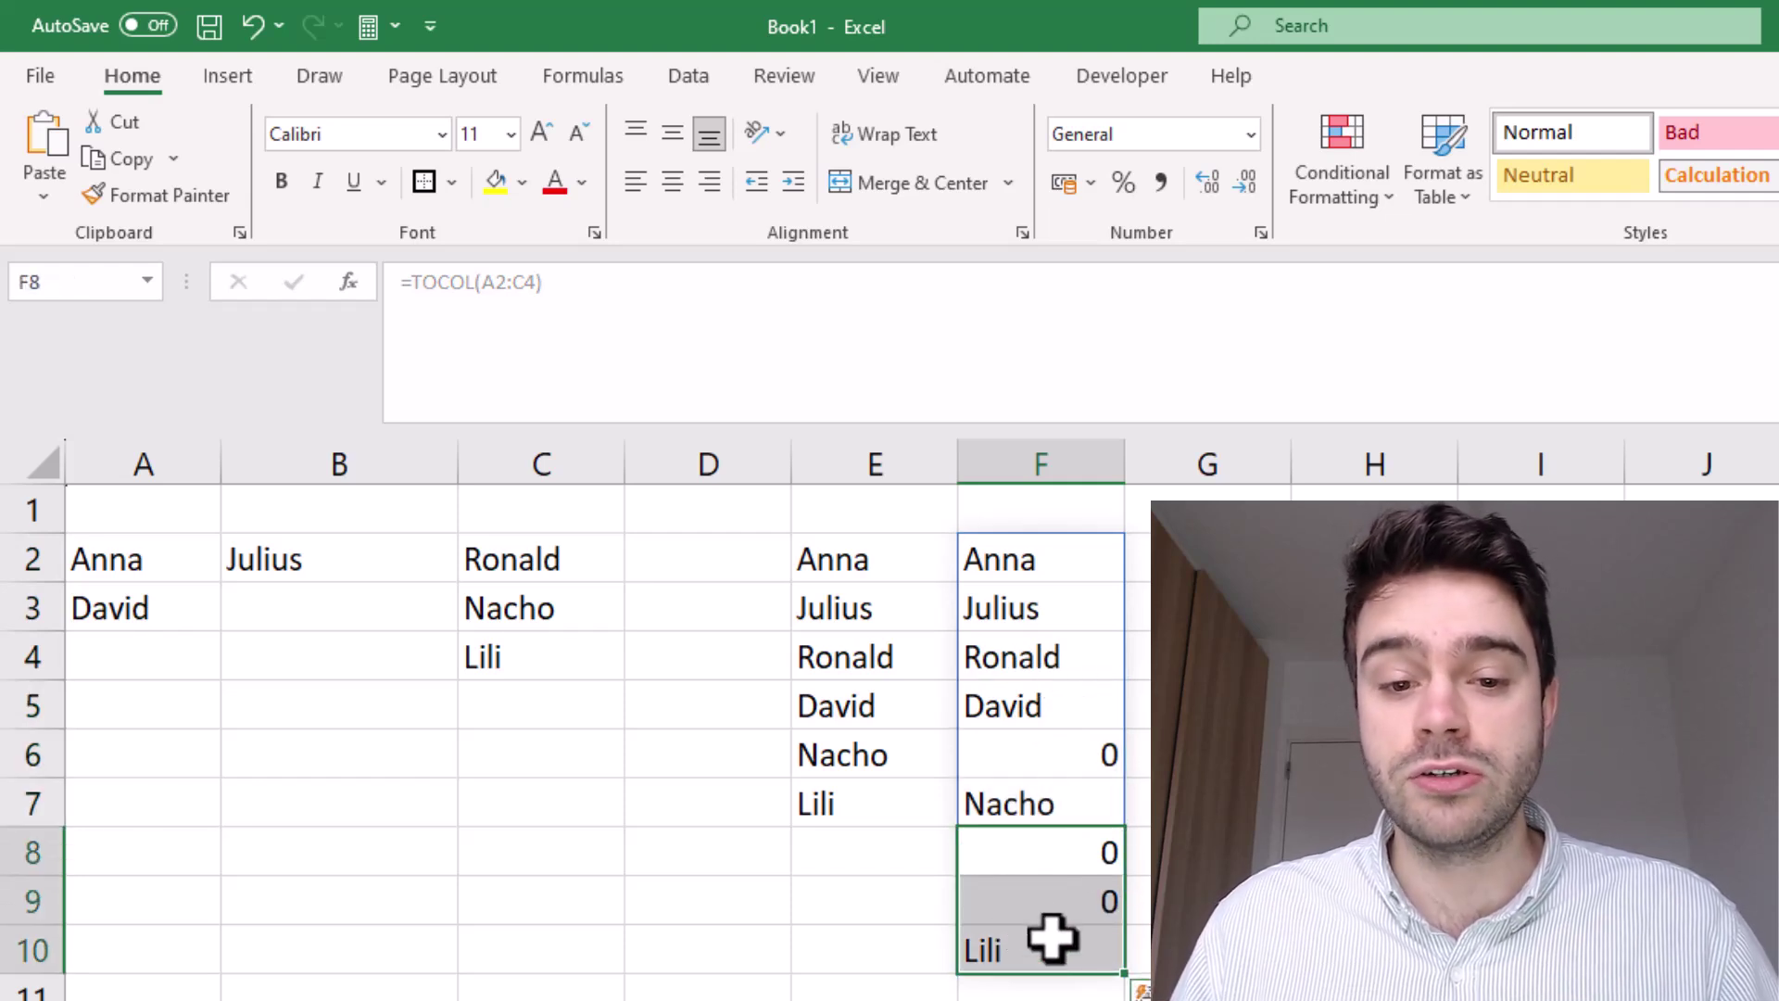
left_click(1056, 560)
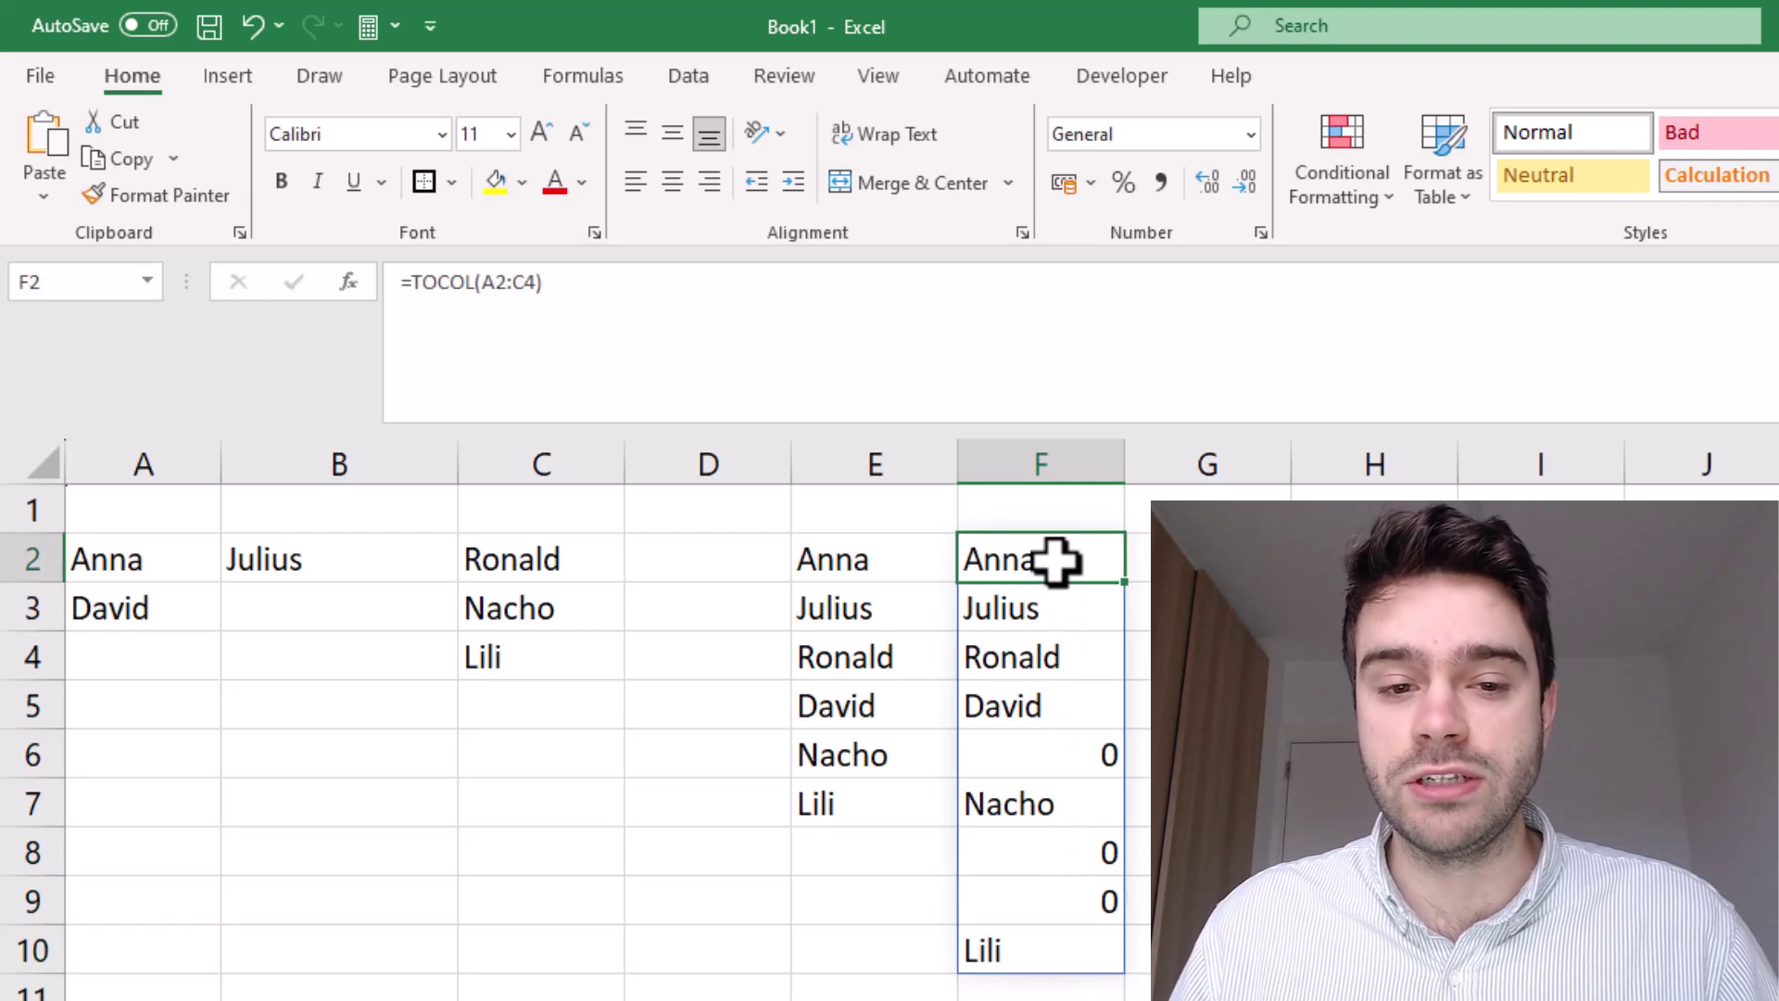
left_click_drag(874, 560, 892, 746)
Change F2 to =MATCH(E2#,TOCOL(A2:C4),0), giving positions 1, 2, 3, 4, 6, 9.
left_click(1015, 565)
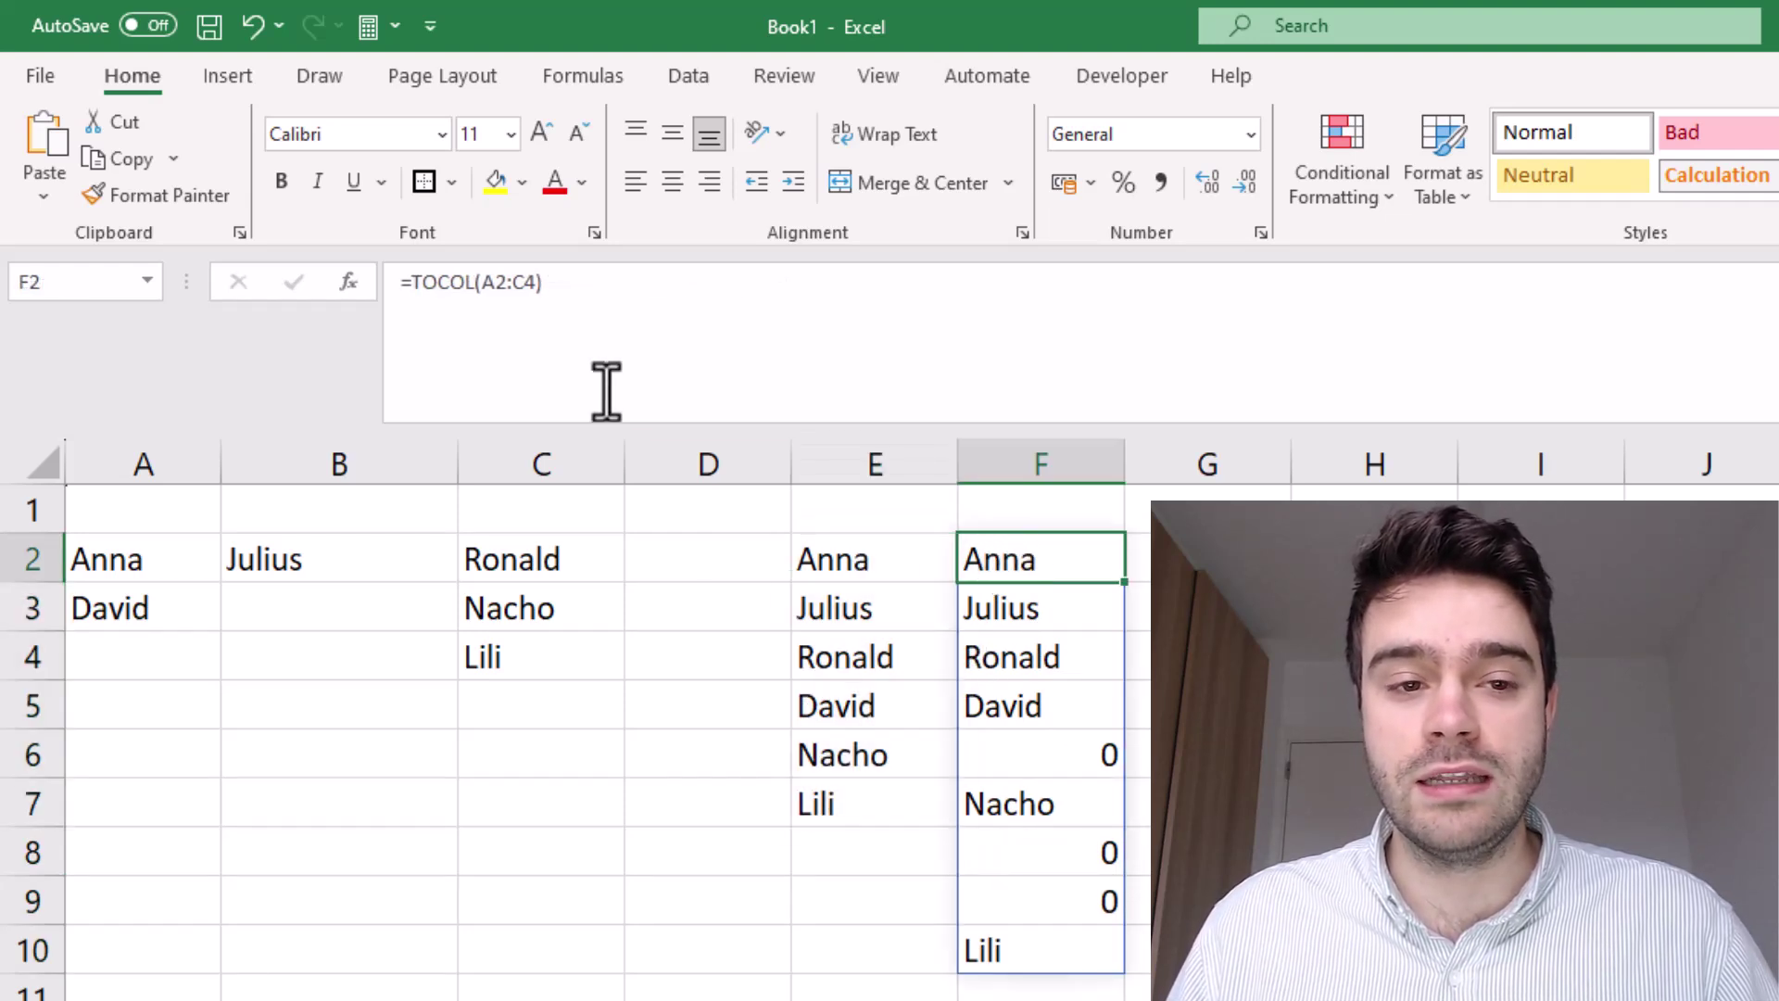
left_click(410, 290)
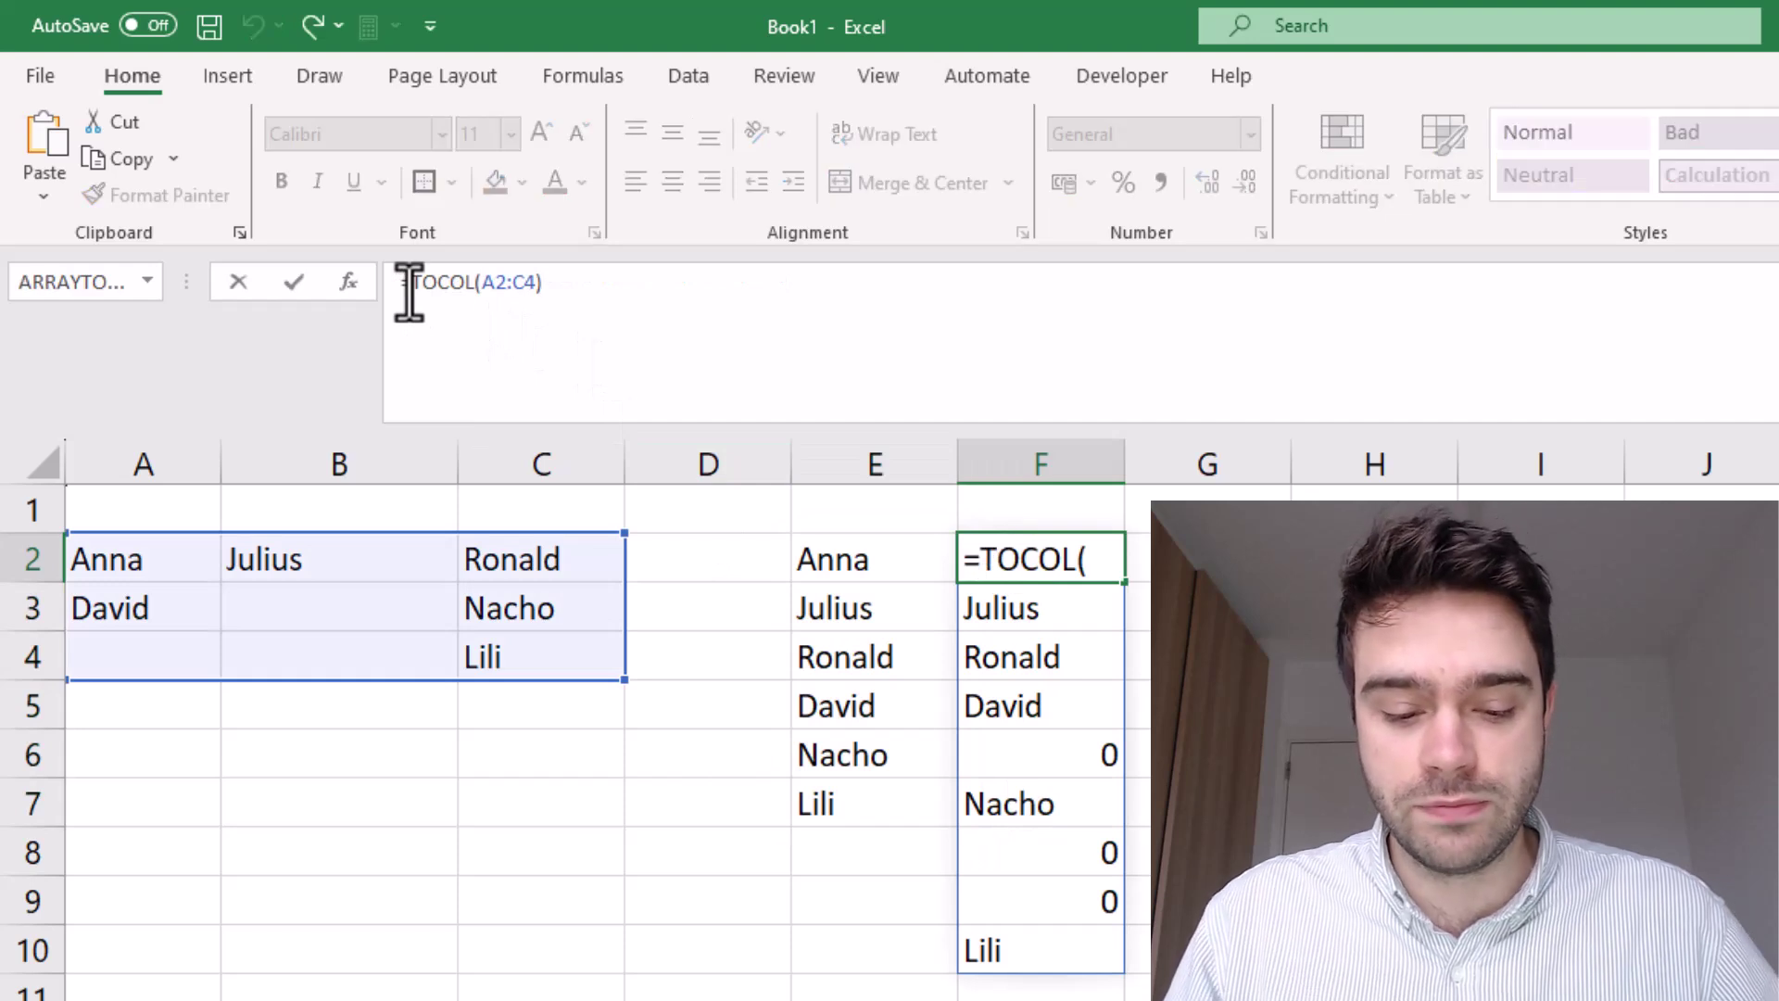
type("MATCH(")
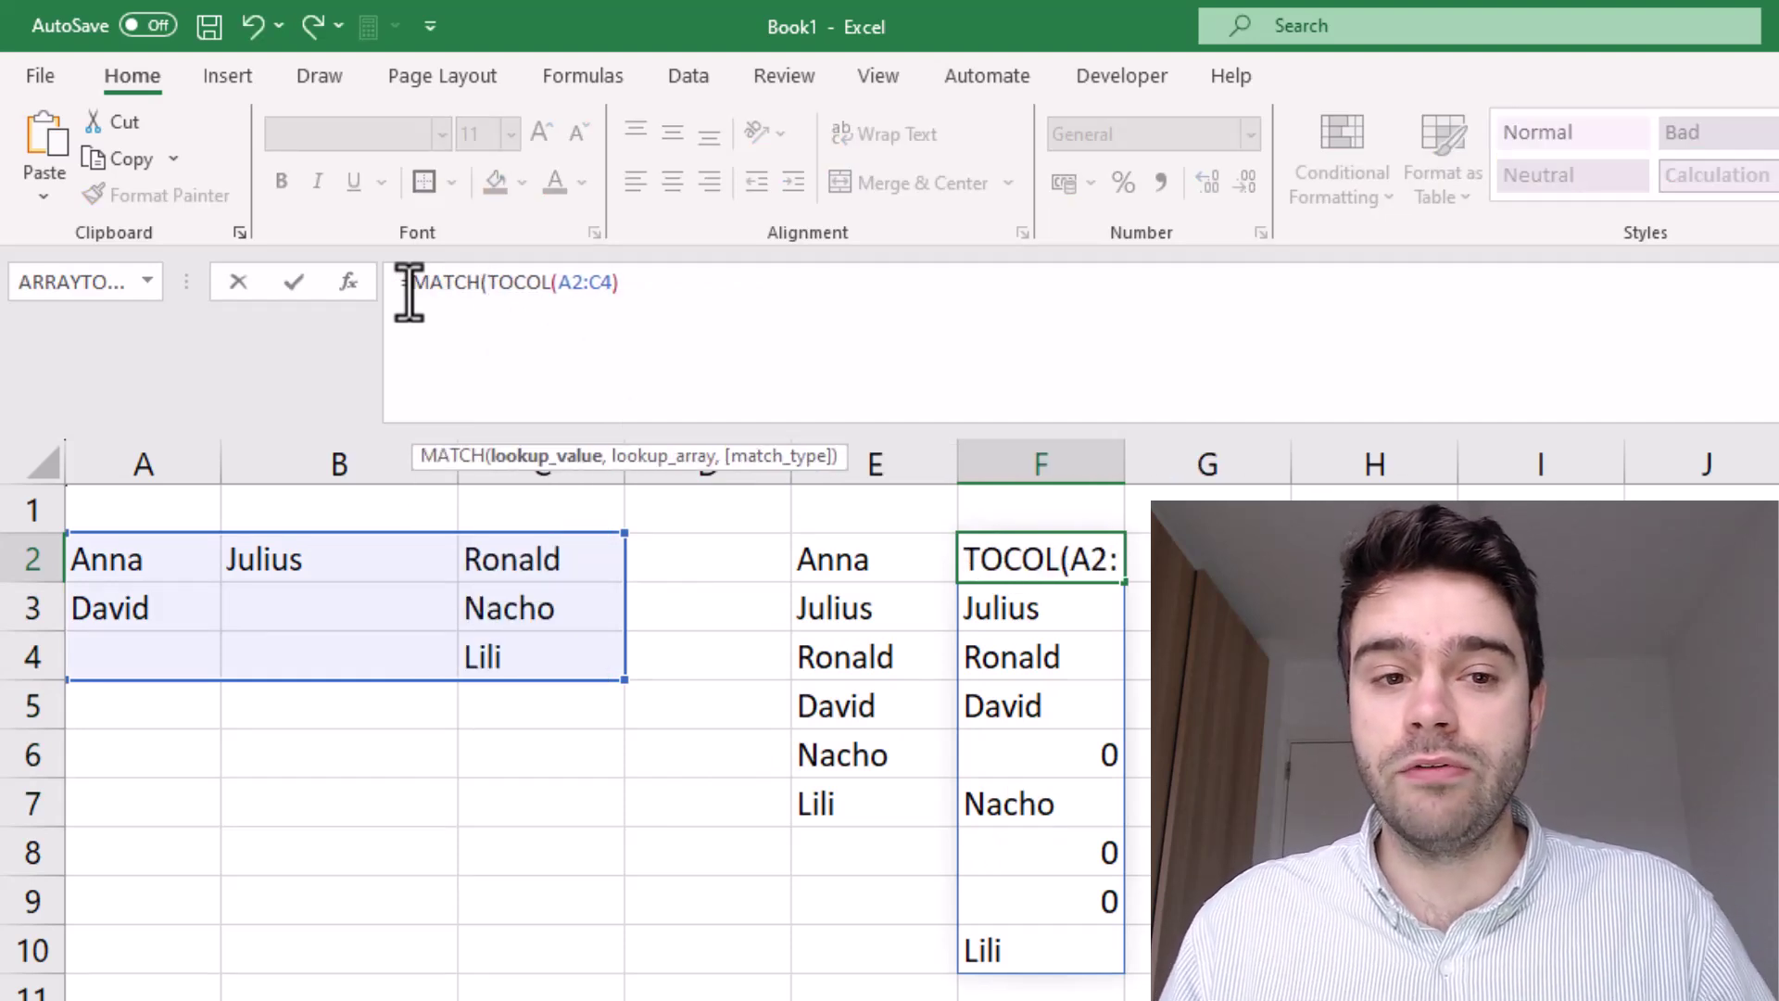
left_click(830, 568)
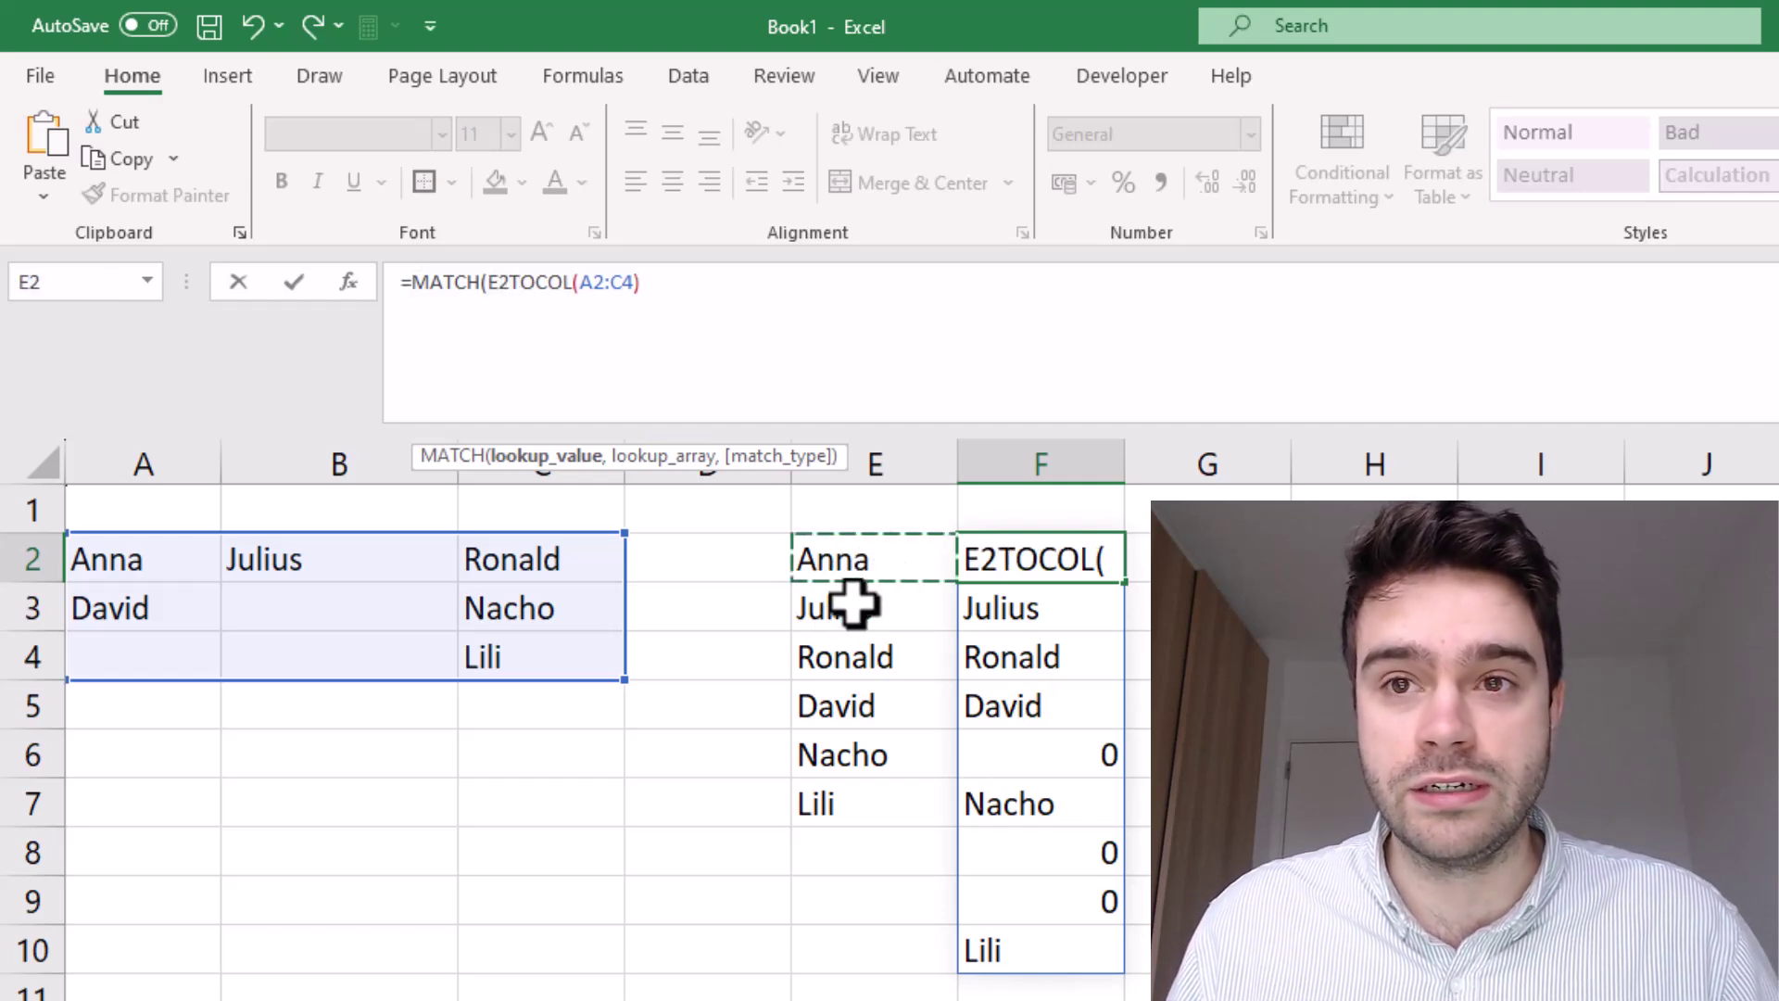
left_click_drag(860, 558, 858, 822)
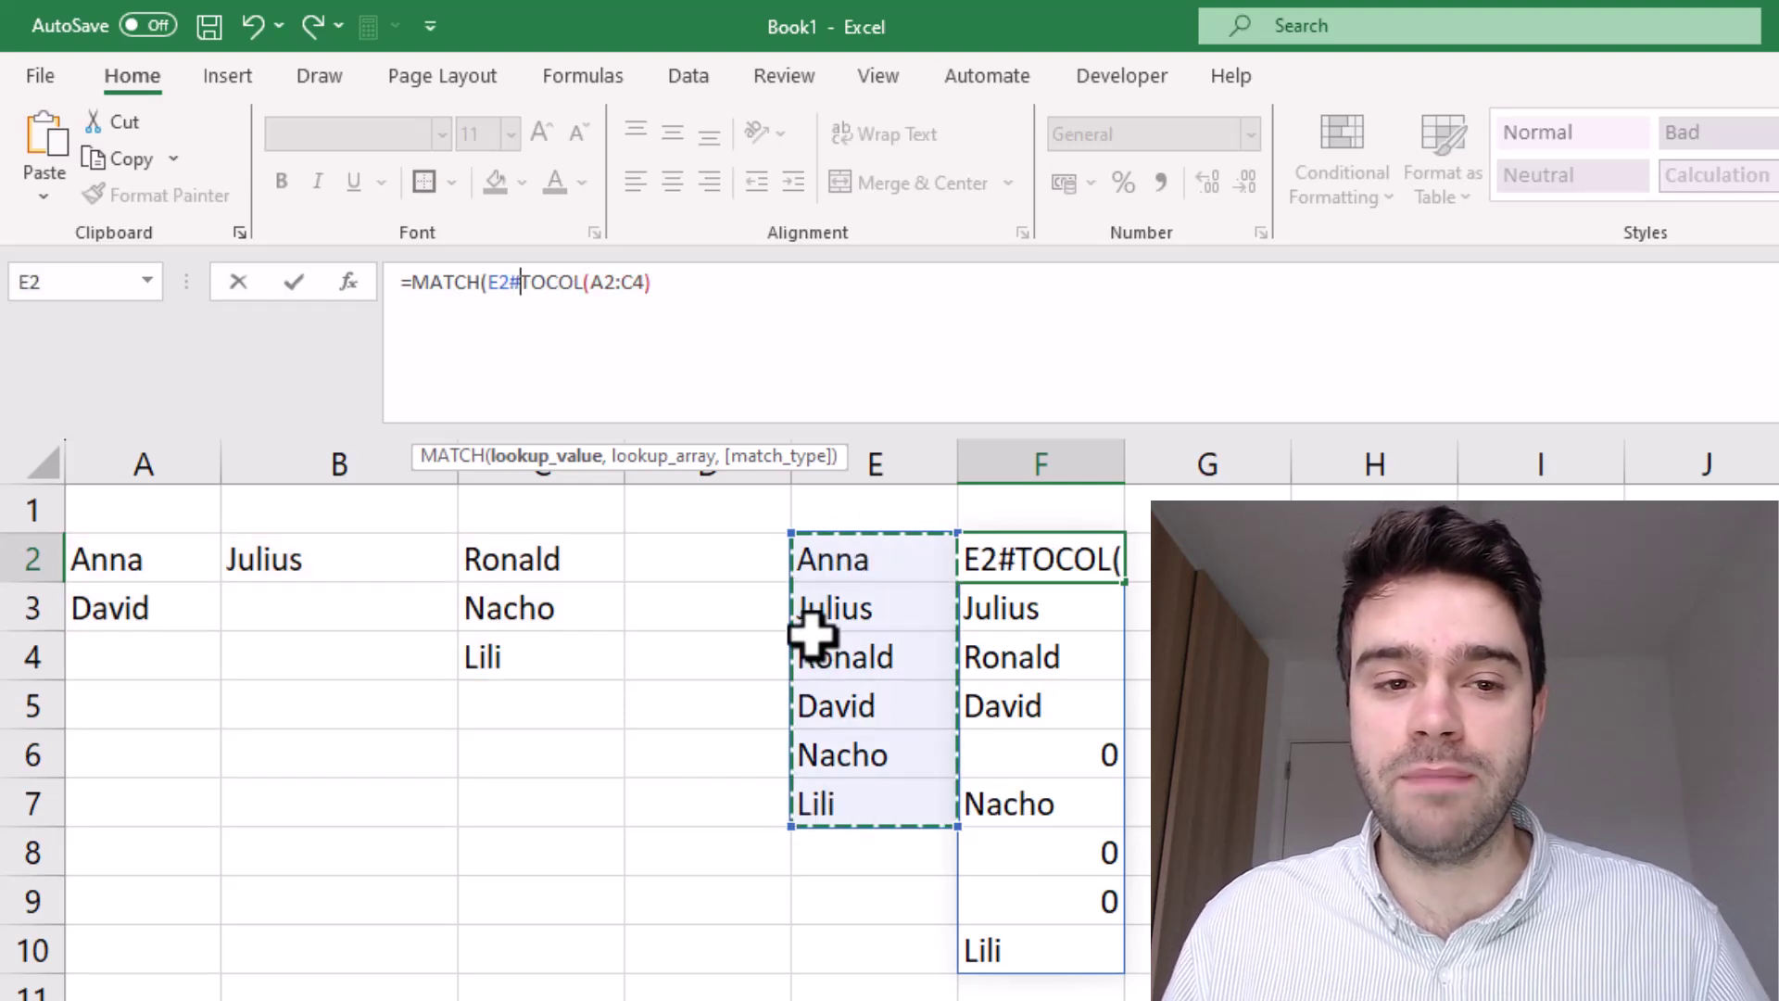
type(",")
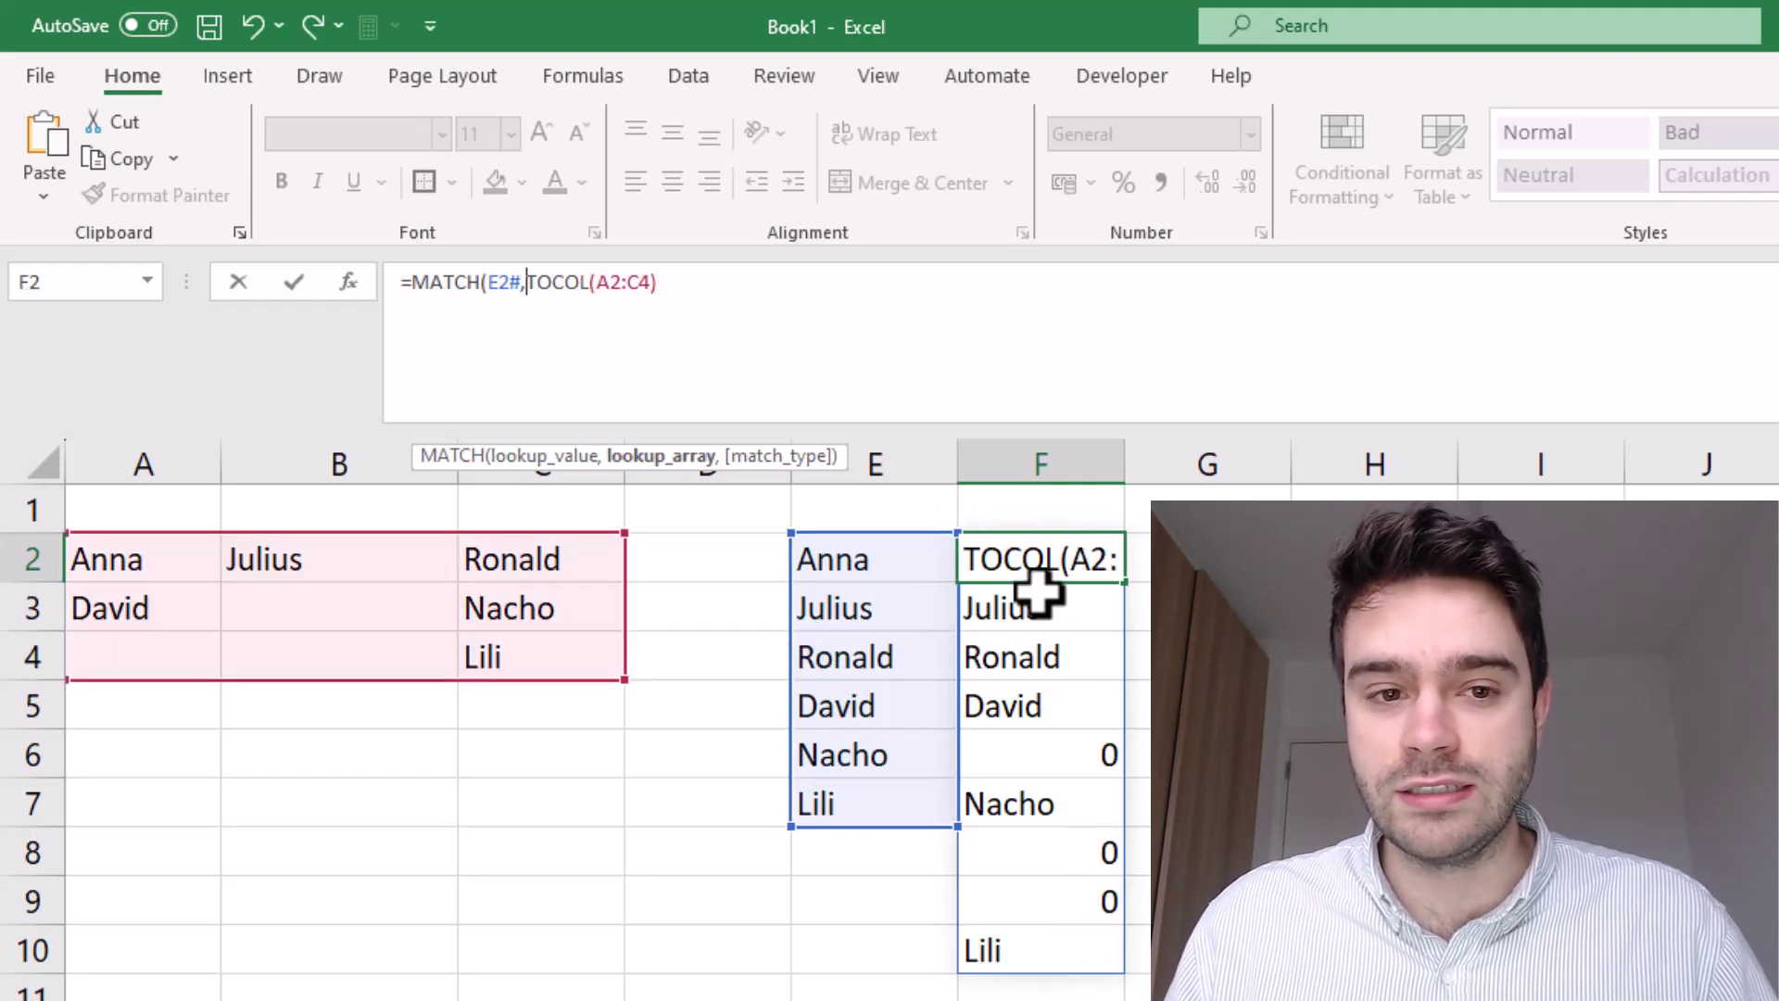
left_click(789, 286)
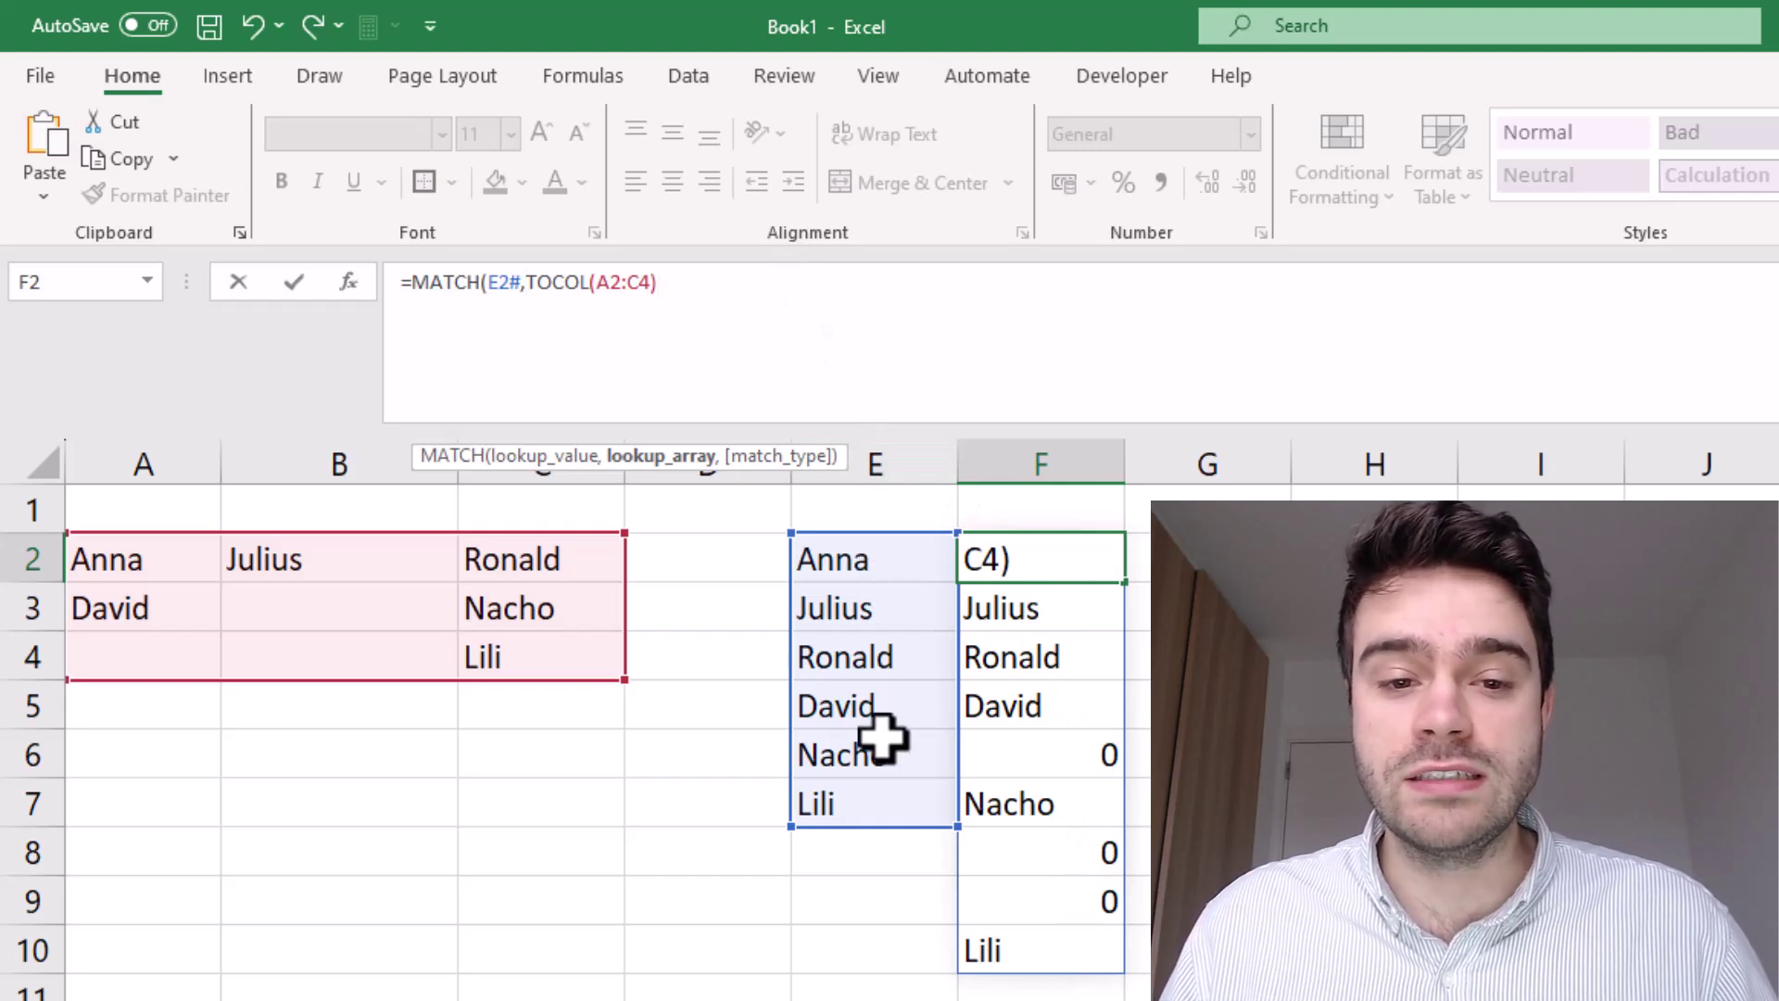
type(",")
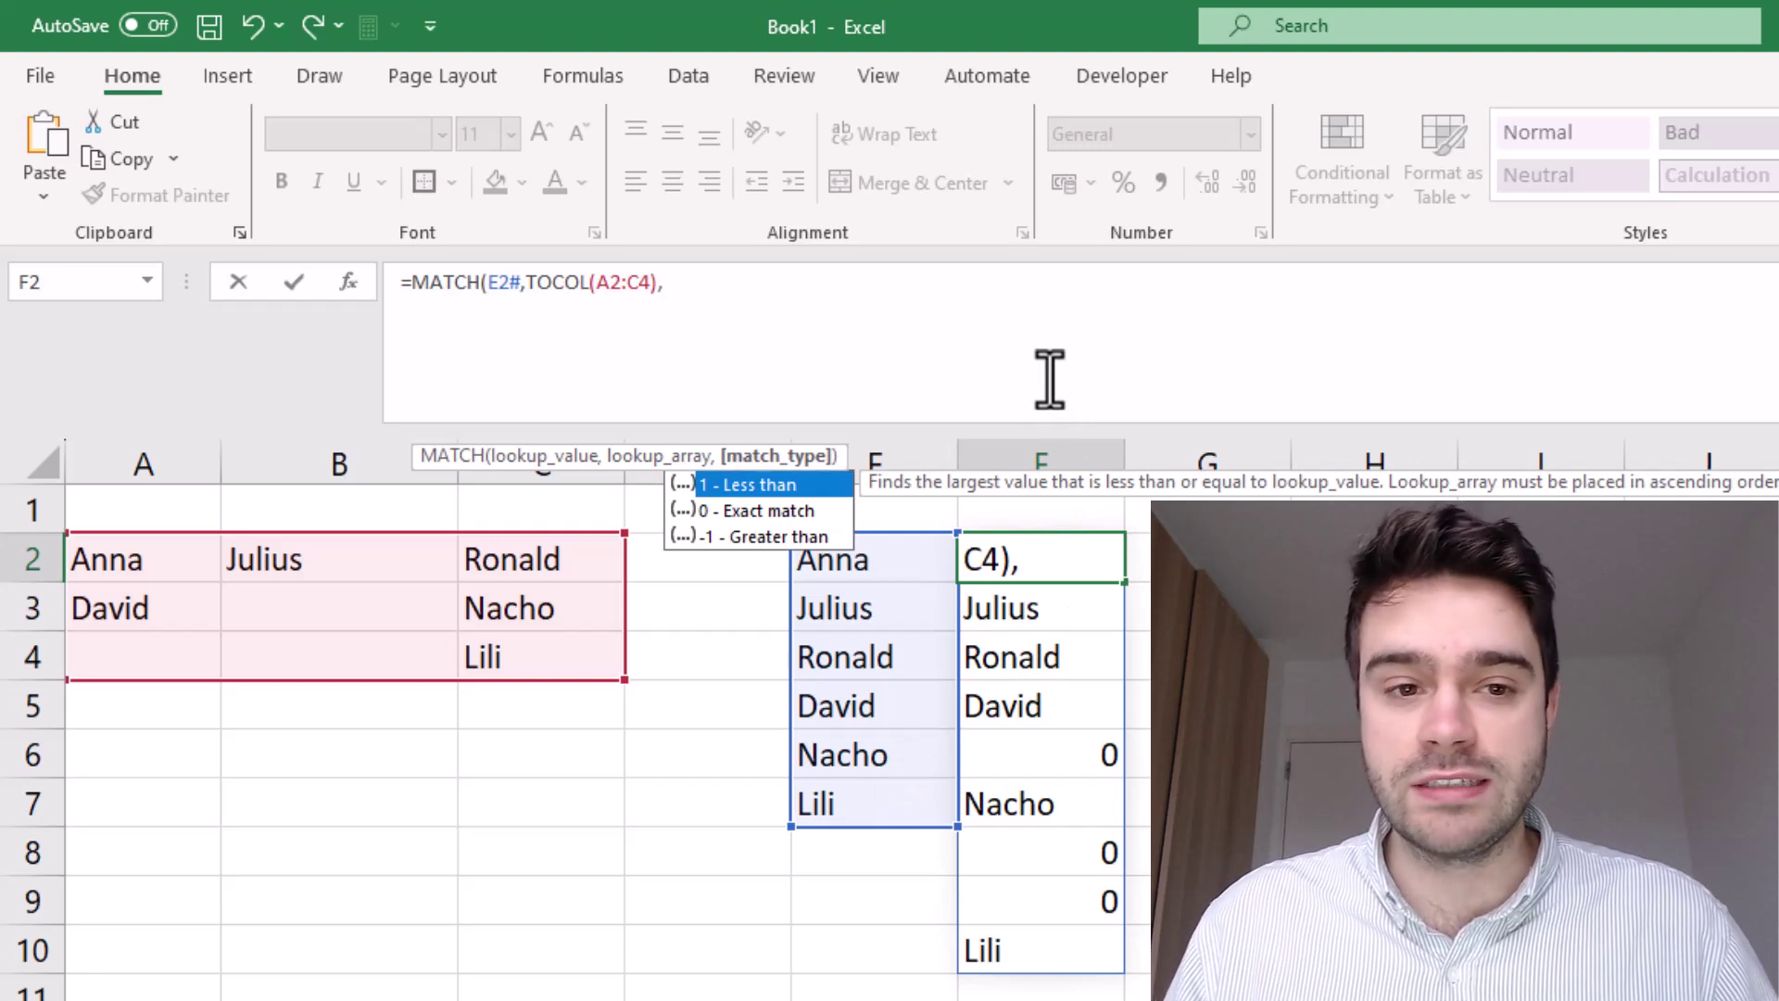
type("0")
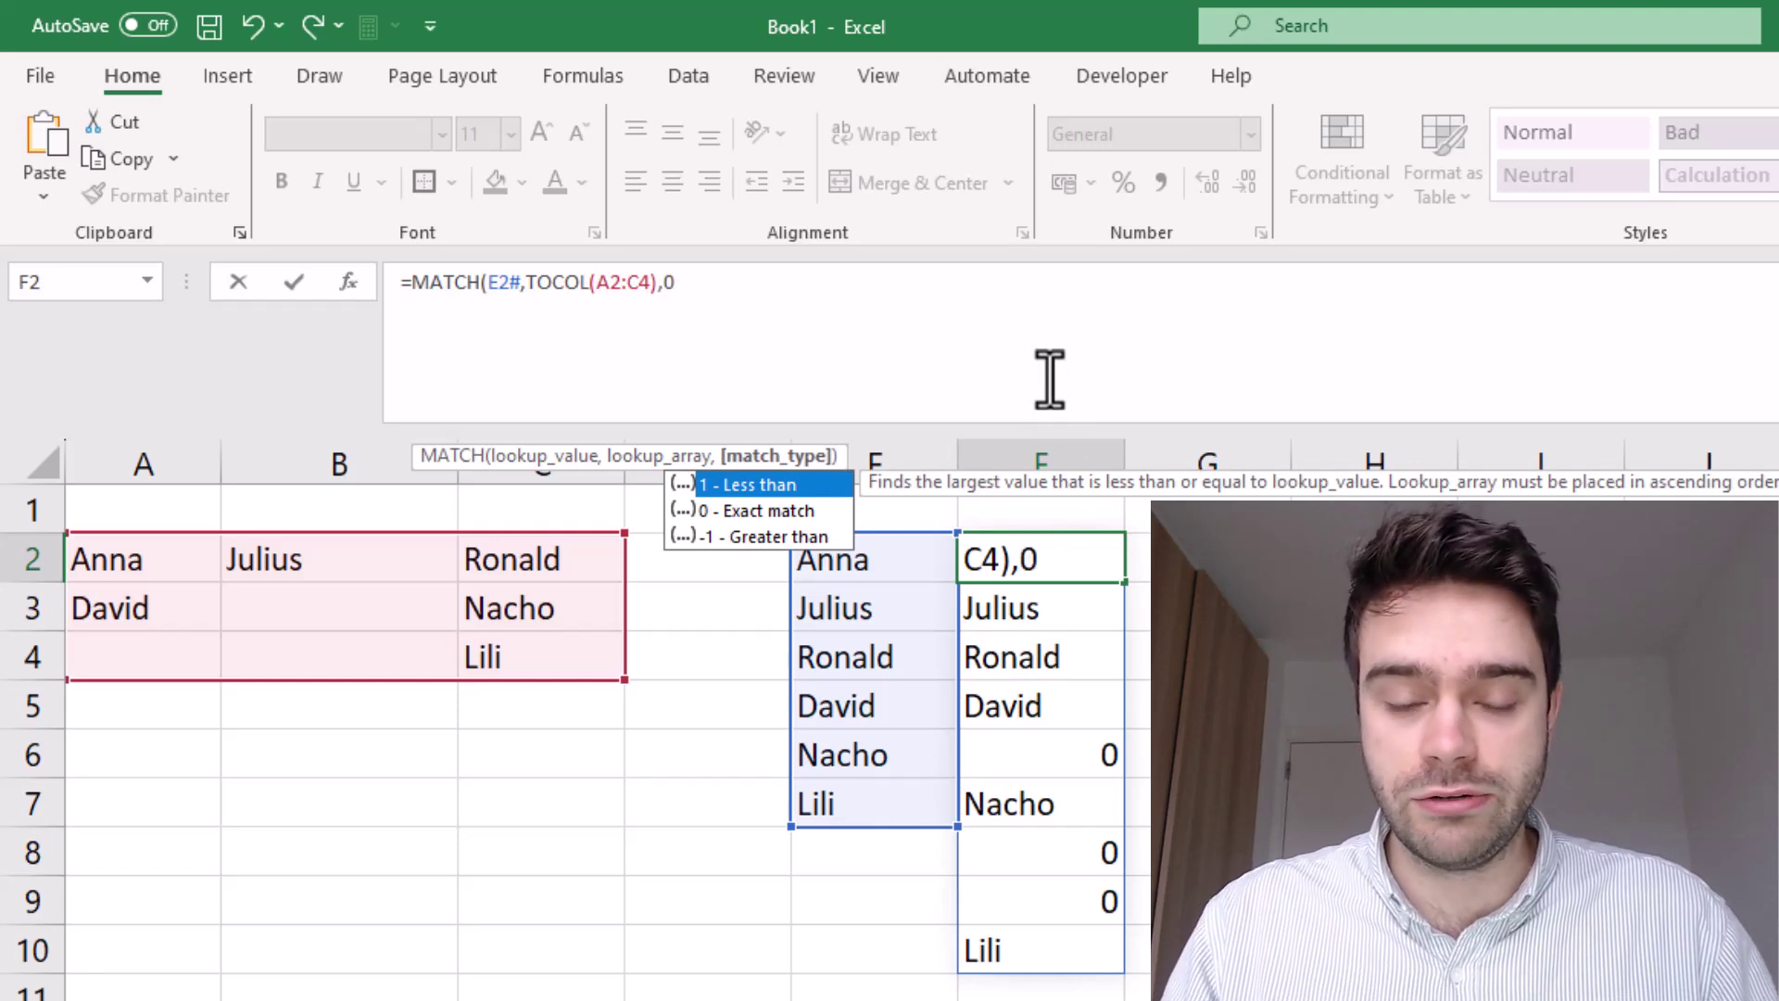
type(")")
key("Return")
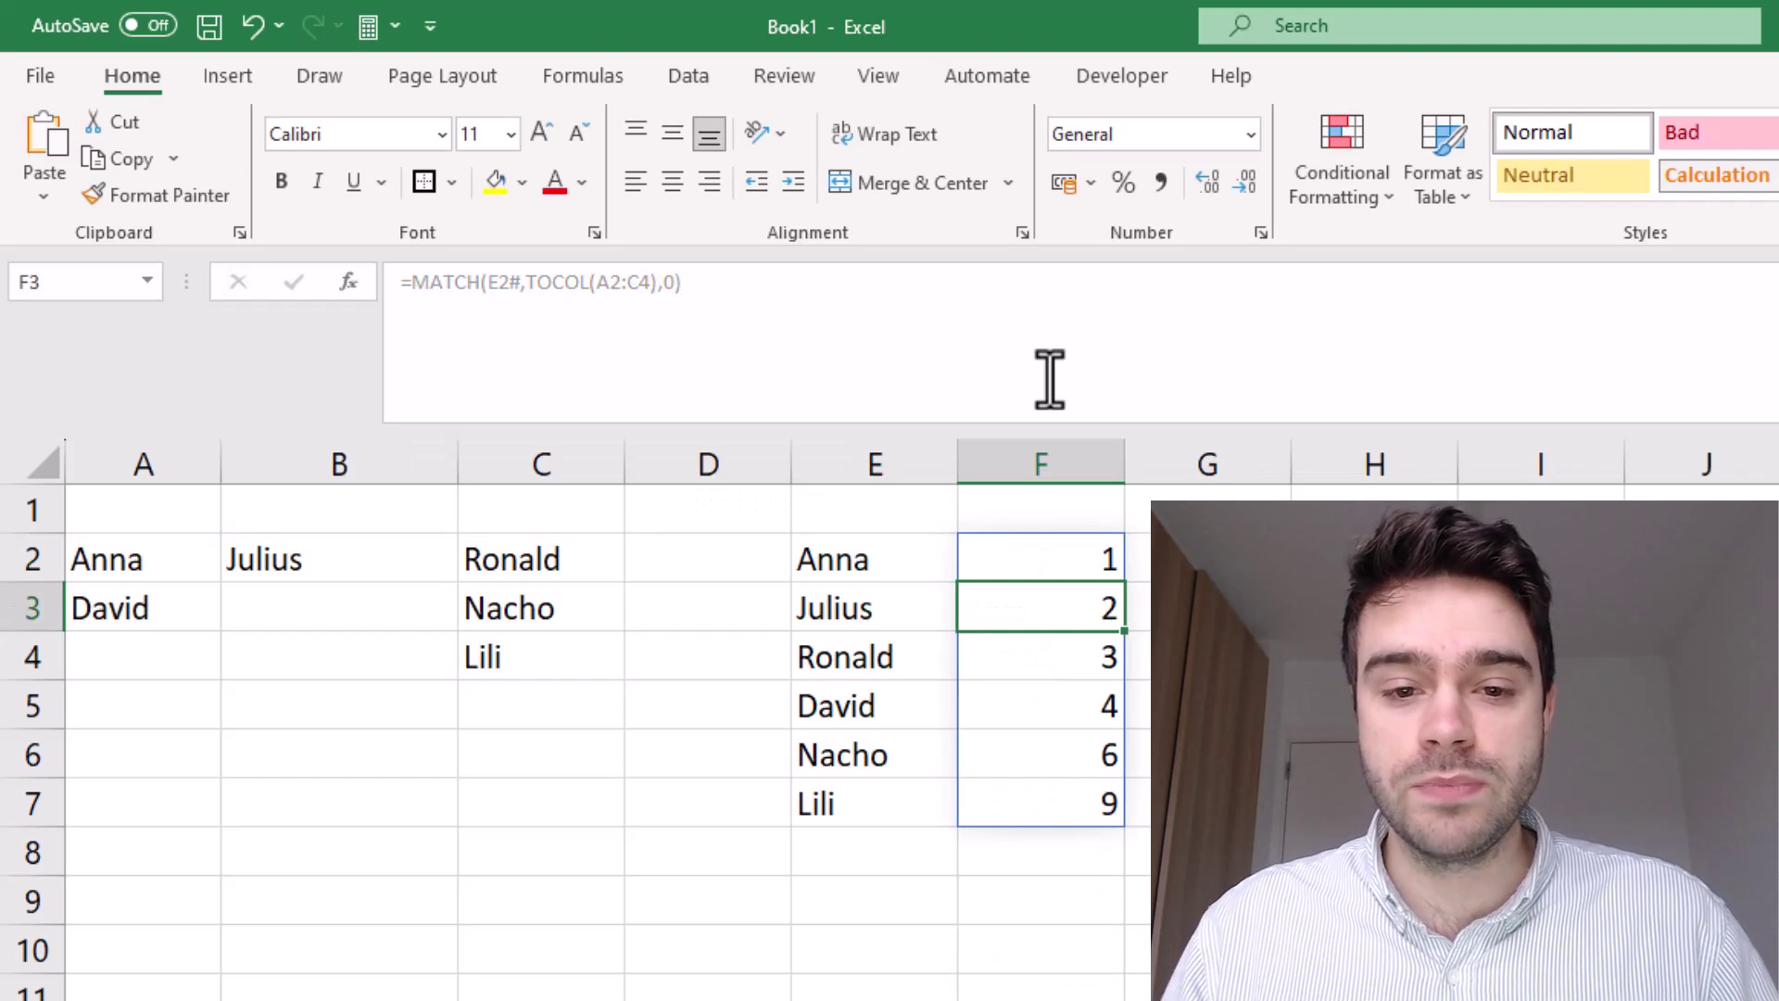
Compare the source names in A2:C4 with the positions shown in F5:F7.
left_click_drag(139, 573, 538, 660)
left_click(1108, 709)
left_click(1109, 751)
left_click(1104, 803)
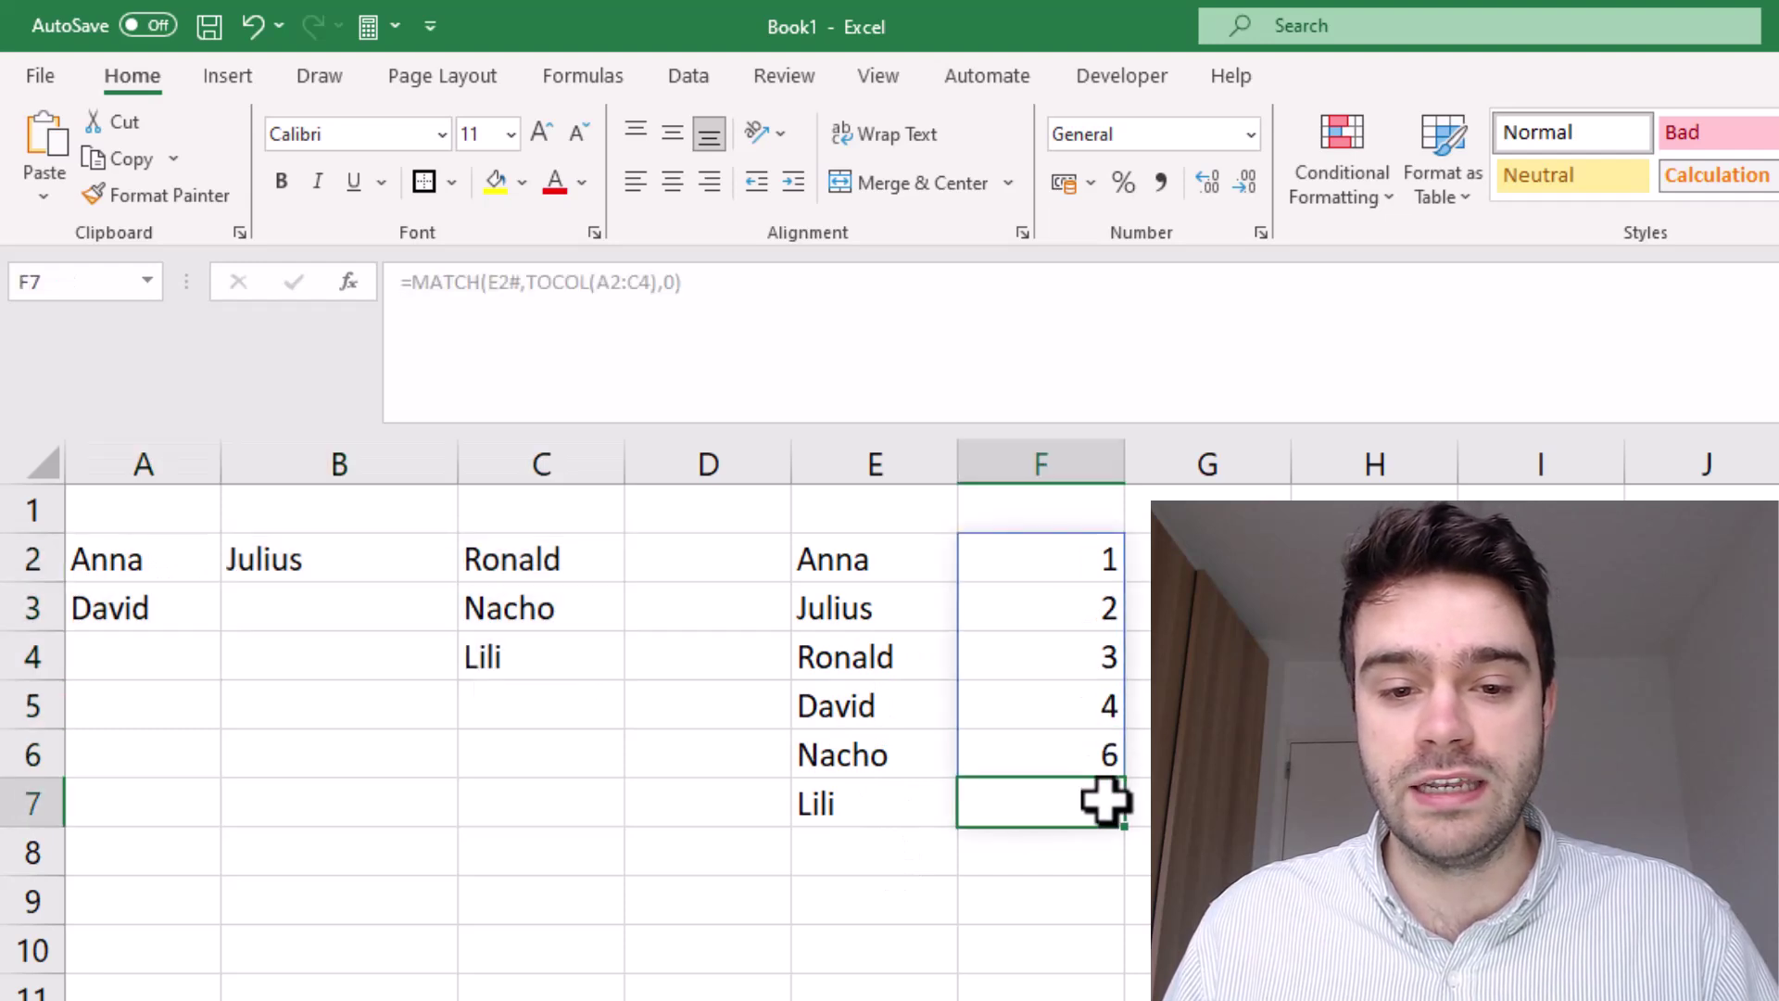
left_click(1138, 704)
left_click_drag(130, 556, 505, 663)
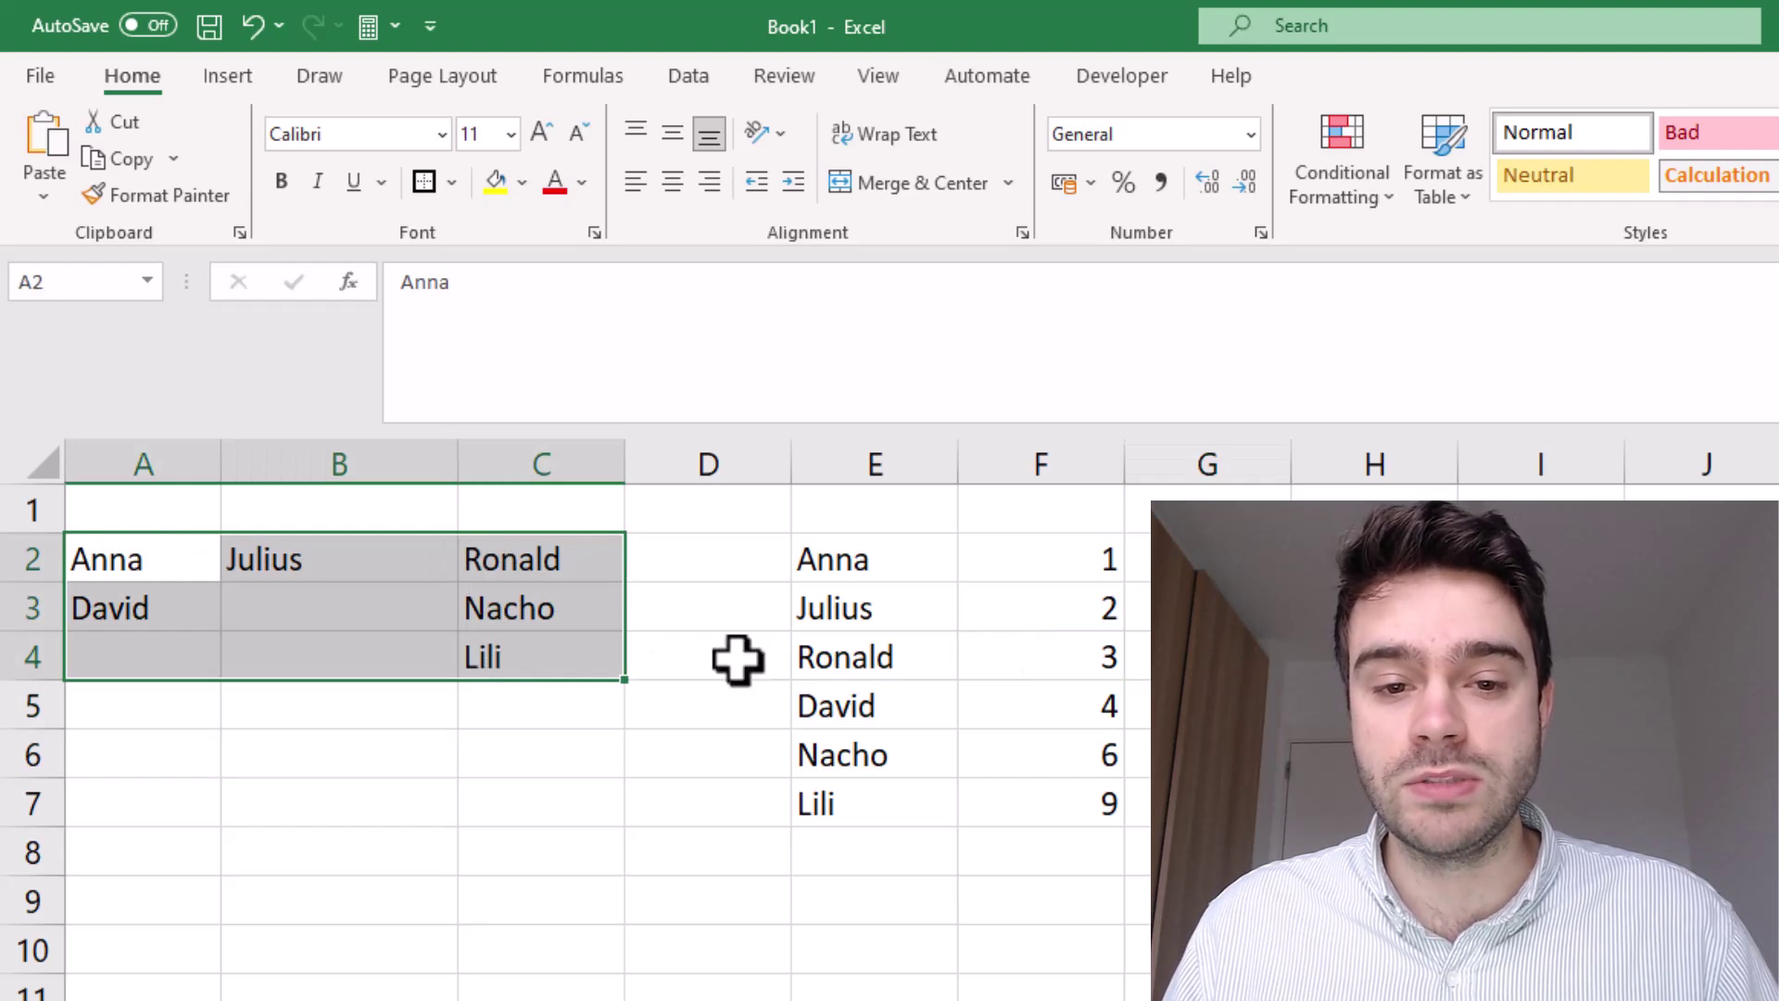
left_click(1138, 607)
Append /3 to the F2 MATCH formula.
left_click(1041, 549)
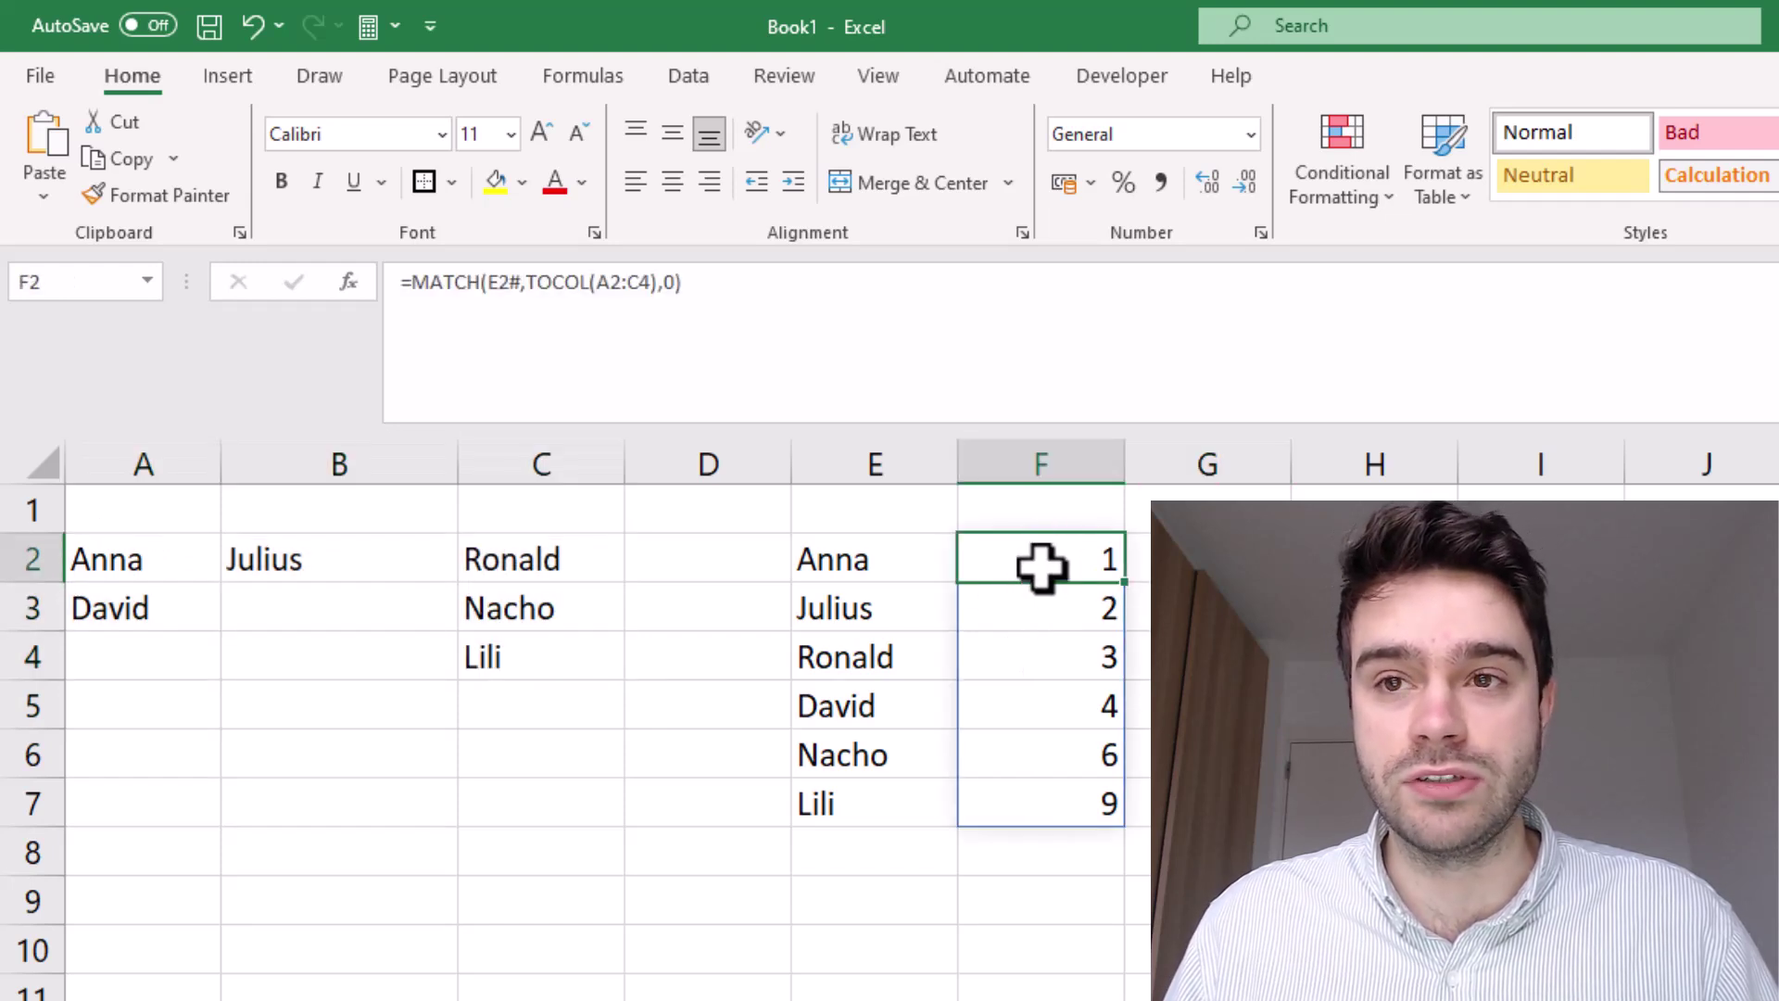
left_click(831, 306)
type("/3")
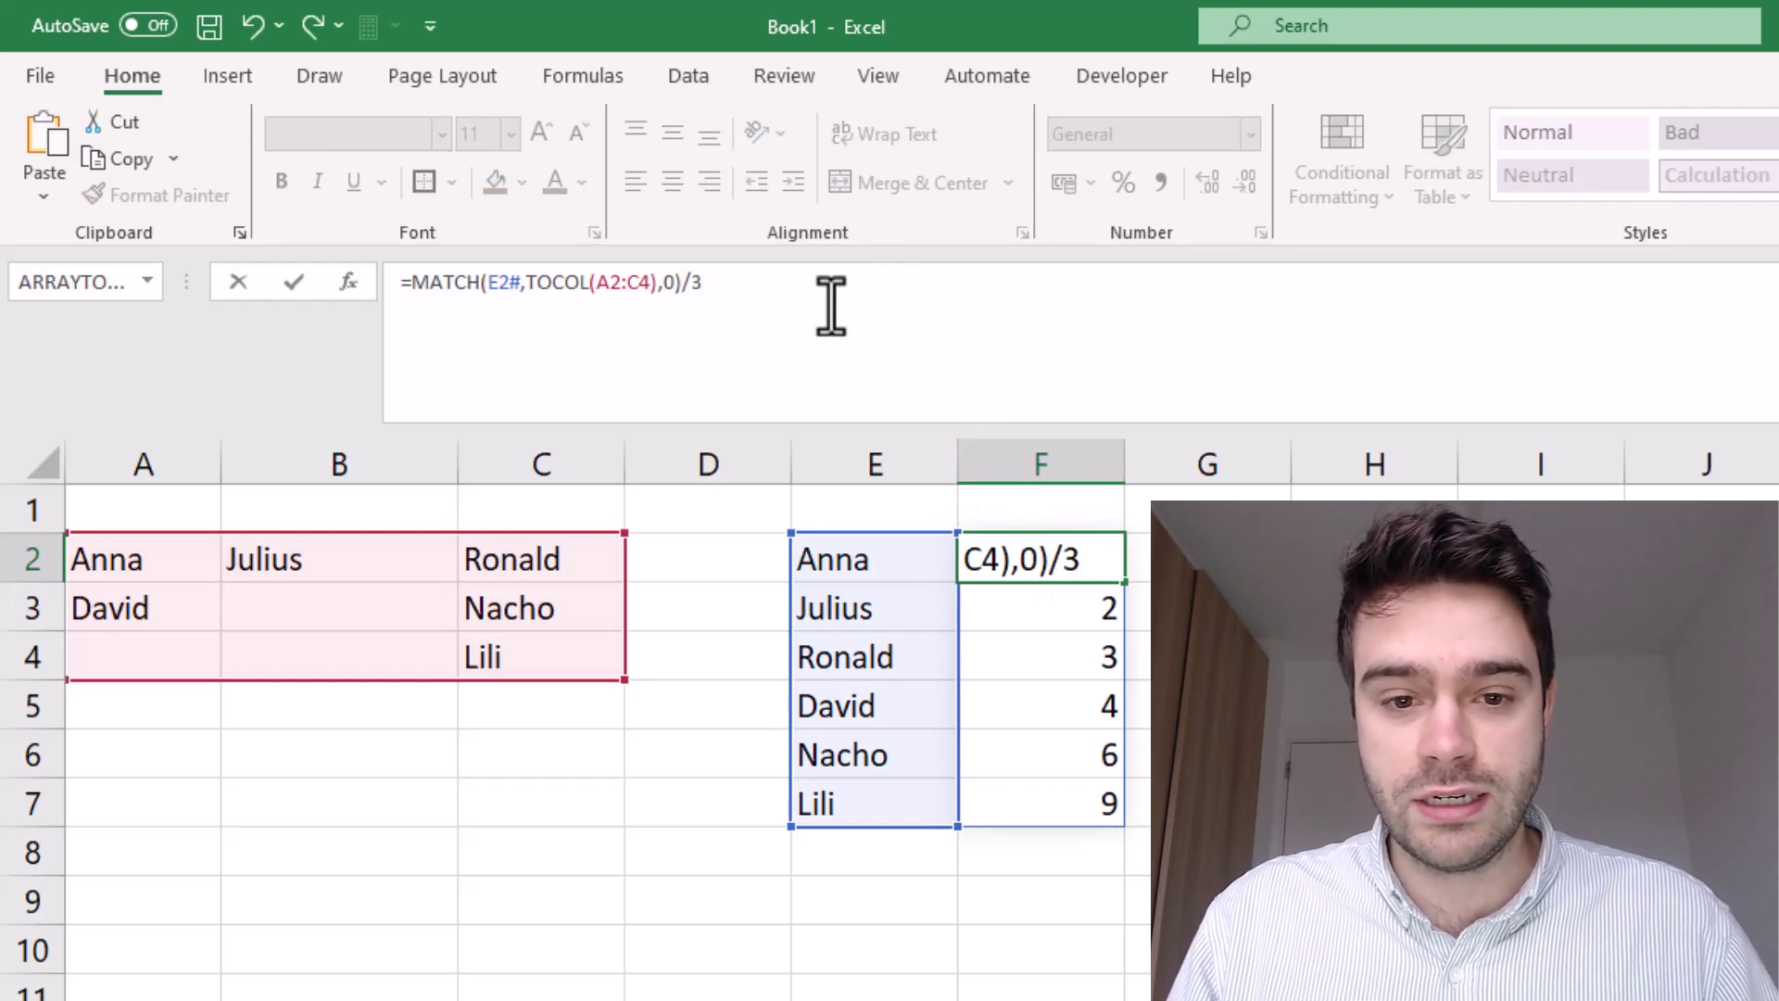
key("Return")
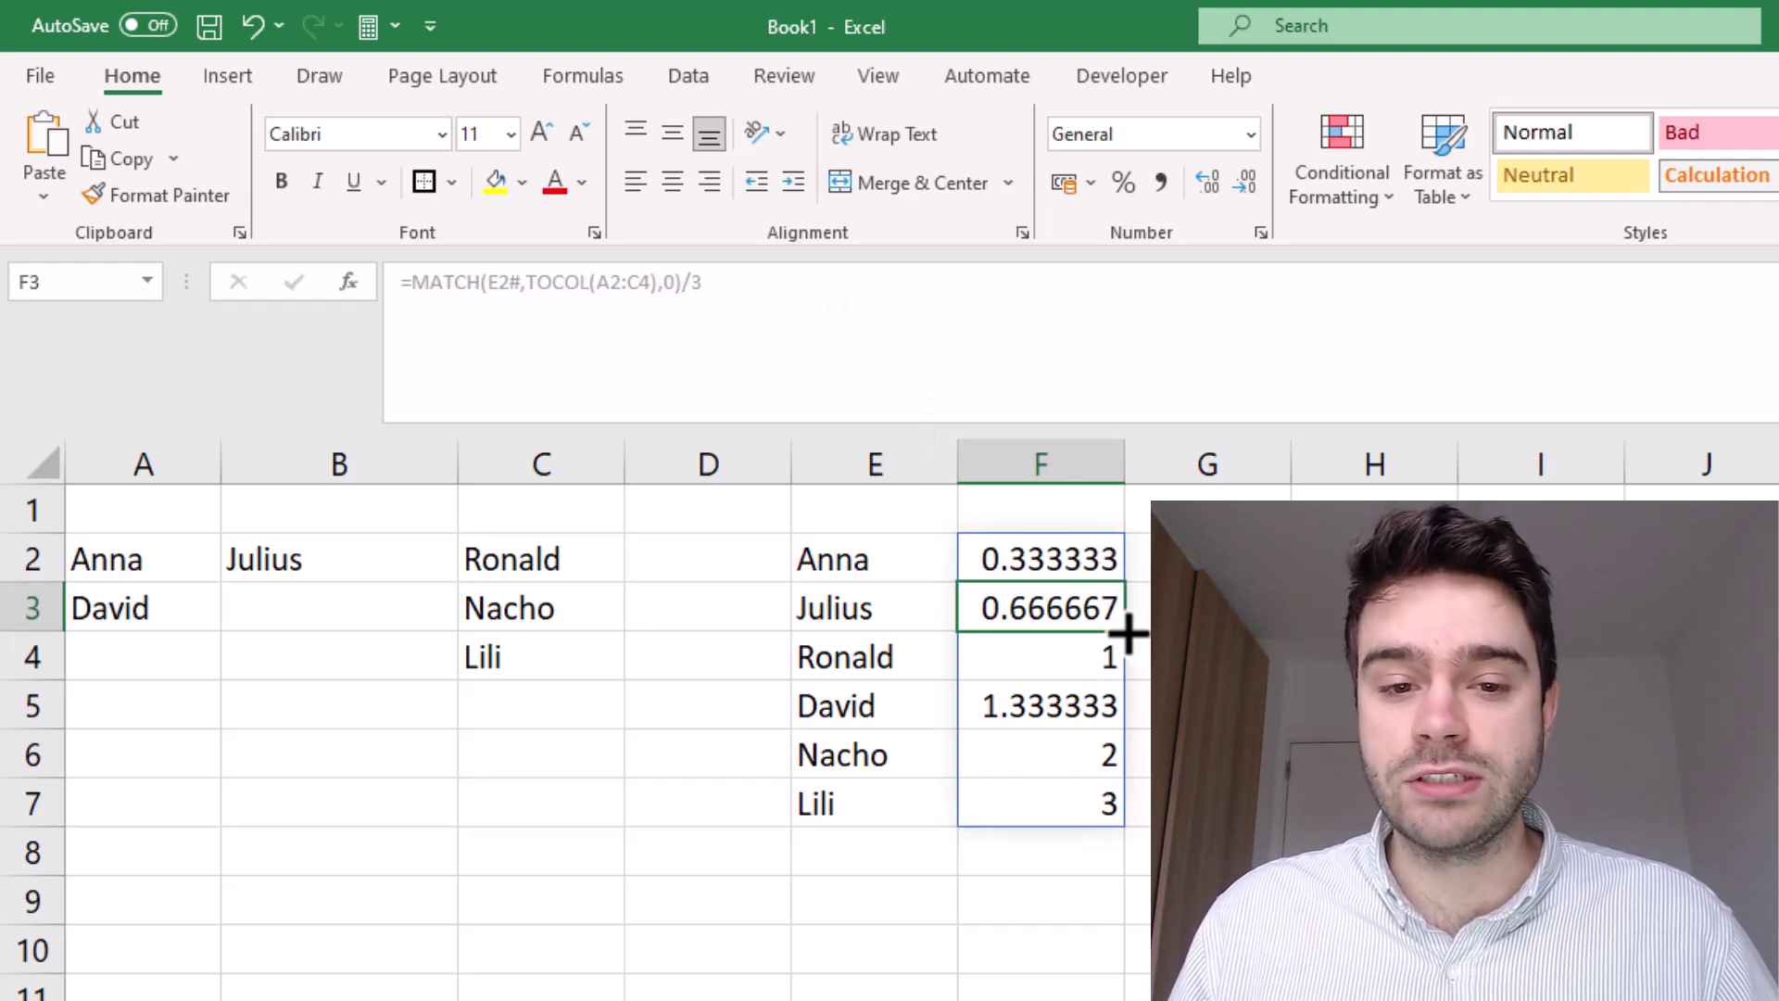
Review the divided results in column F and reopen F2's formula at its start.
left_click_drag(1097, 560, 1079, 750)
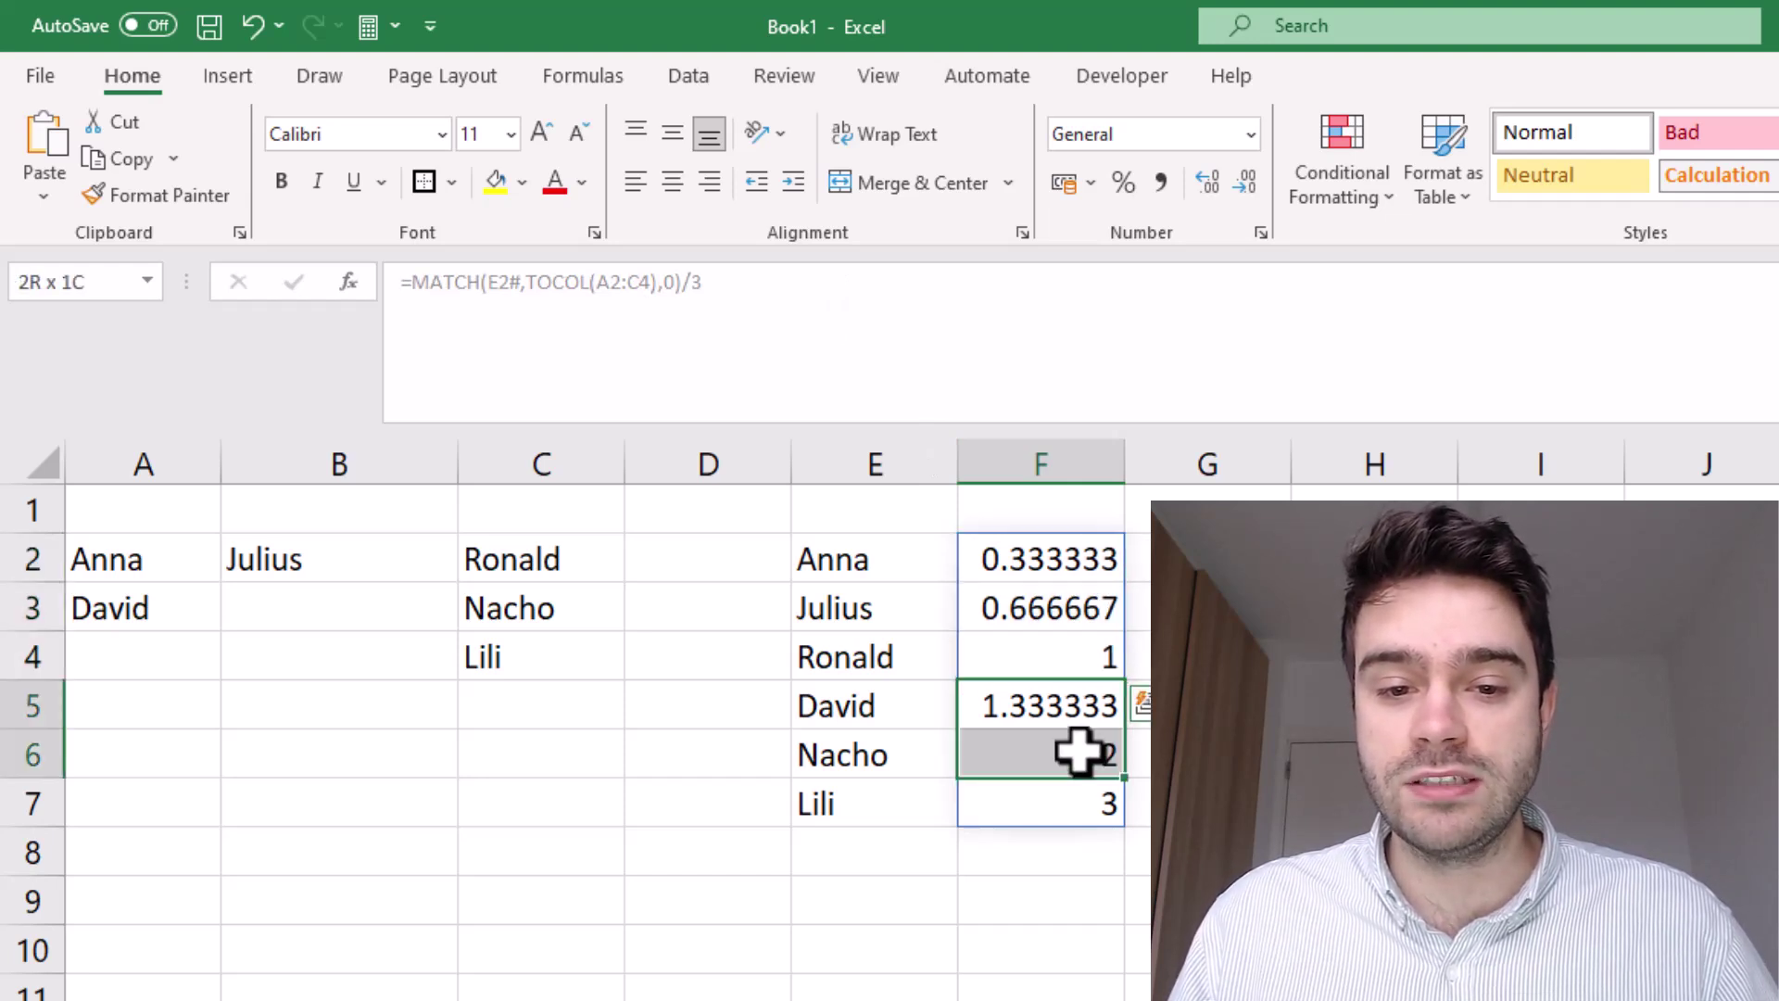
left_click(1091, 794)
left_click(1208, 656)
left_click(1091, 561)
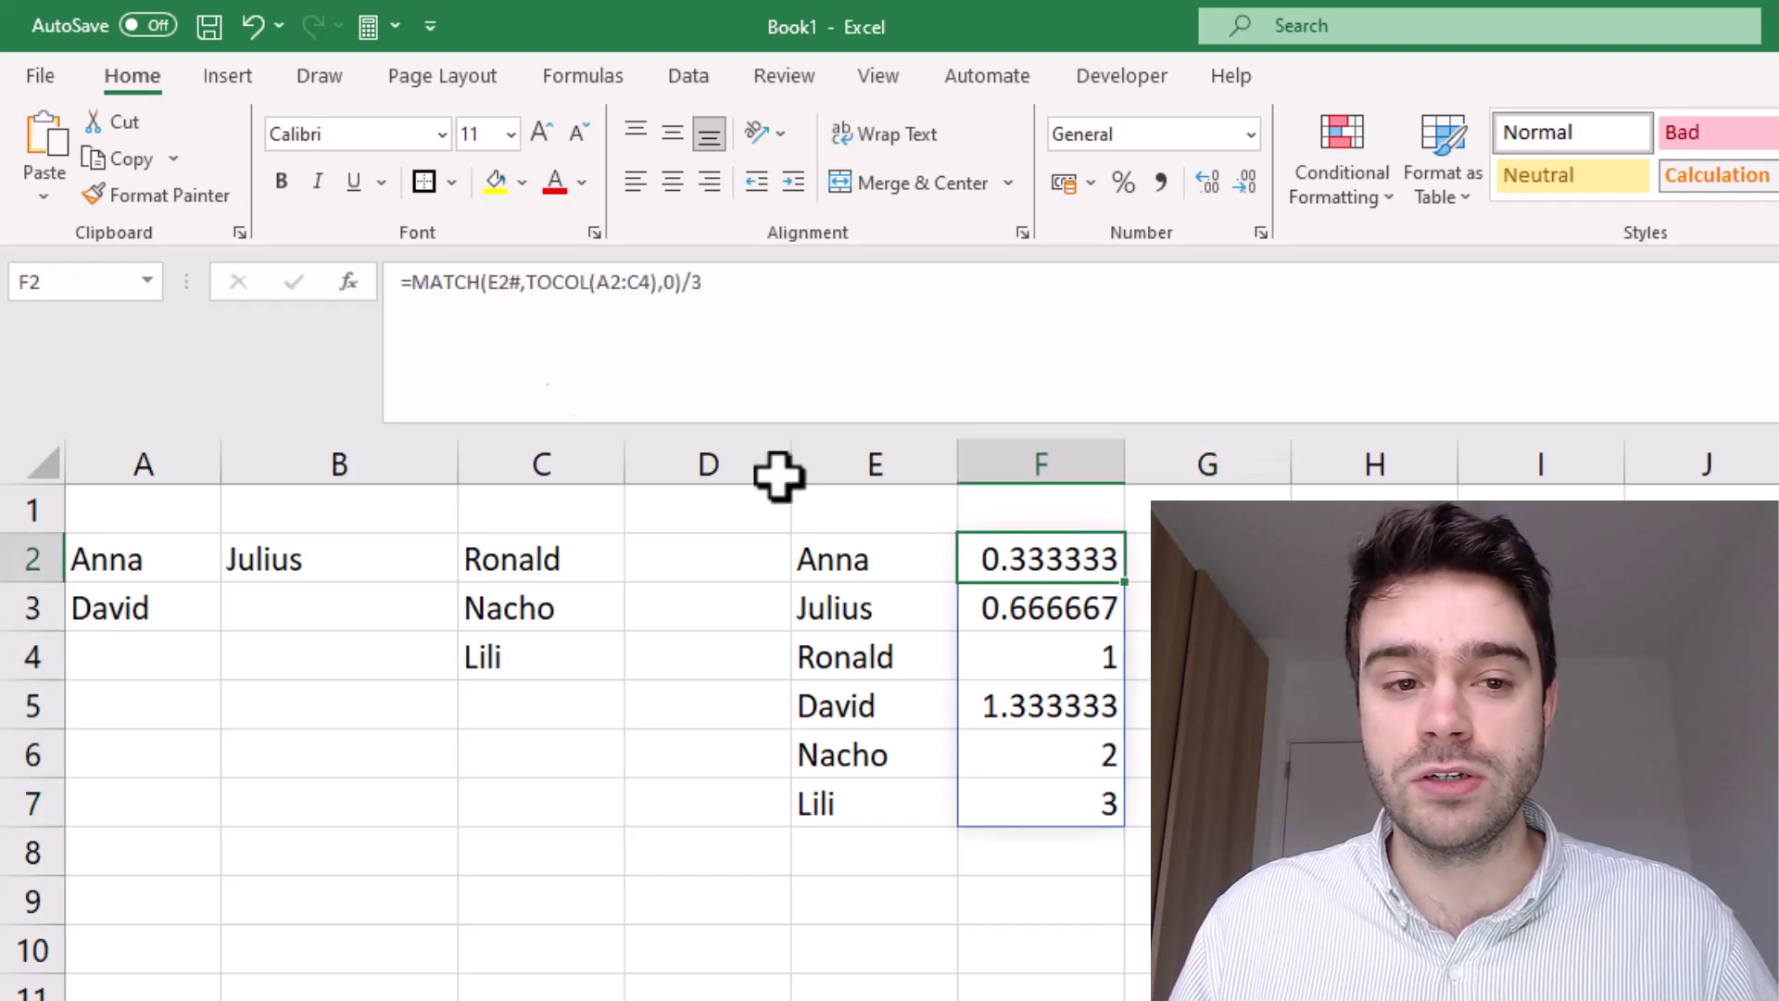
left_click(411, 282)
Wrap F2 in ROUNDUP(…,0), giving row numbers 1, 1, 1, 2, 2 and 3.
type("R")
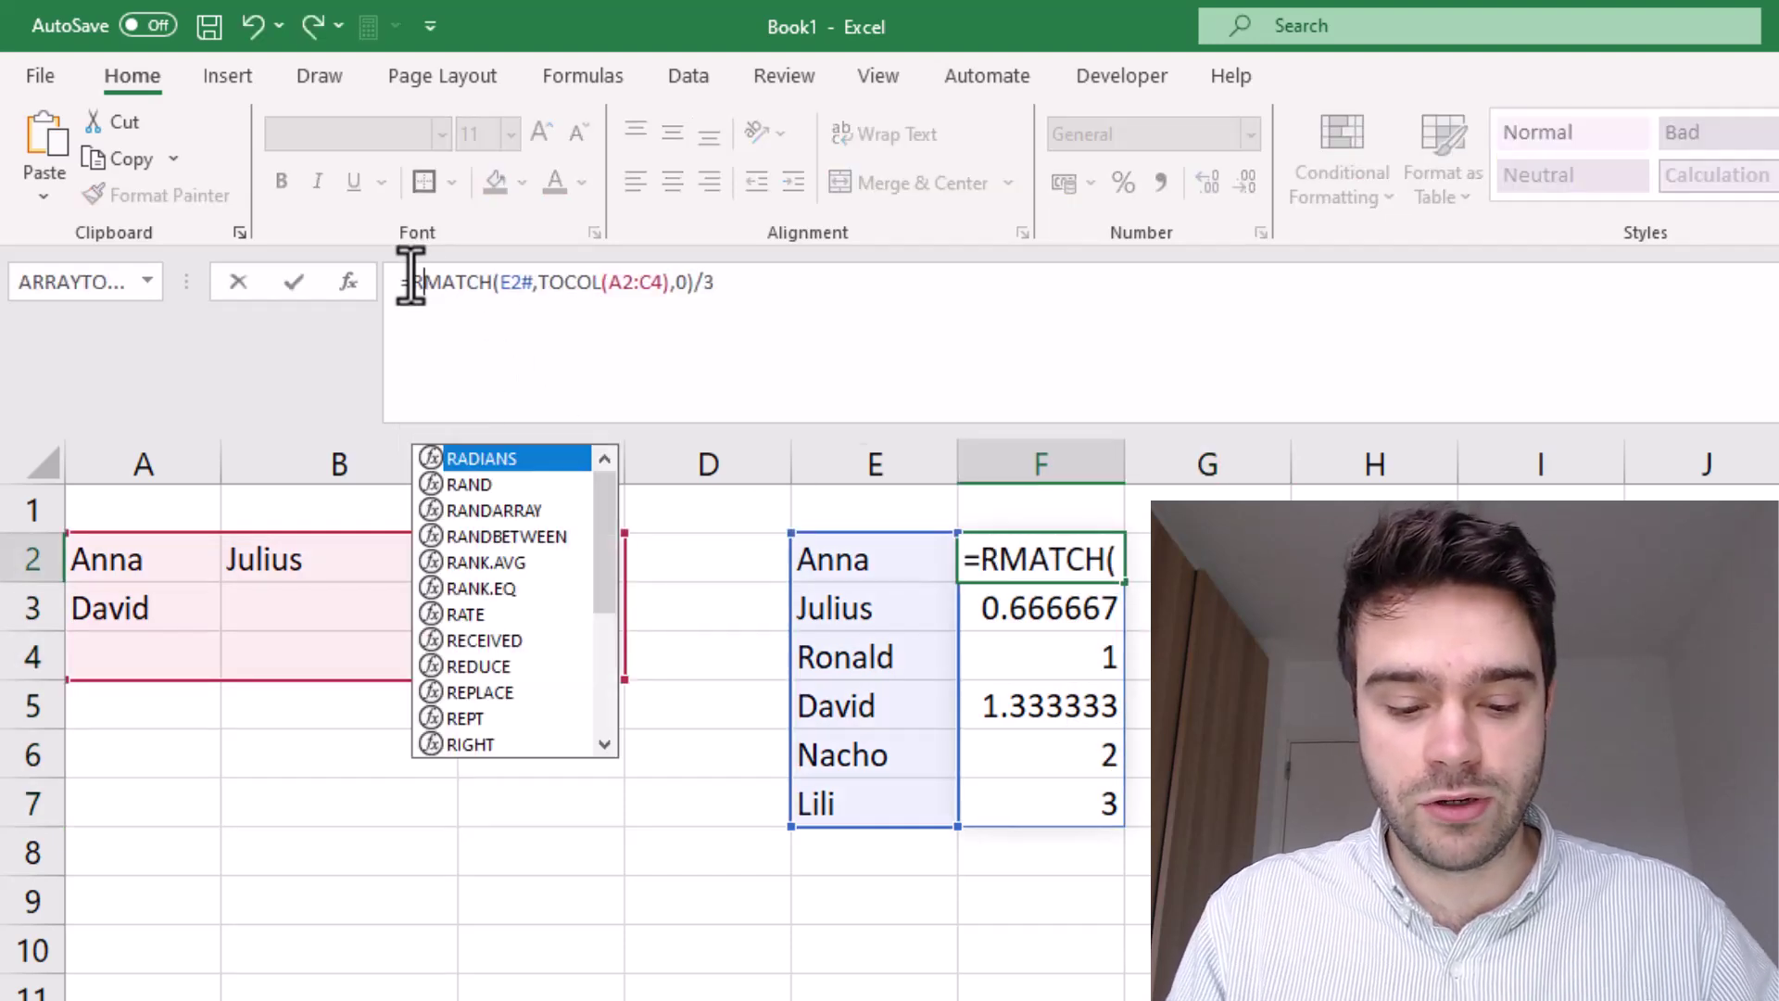
type("OUNDUP(")
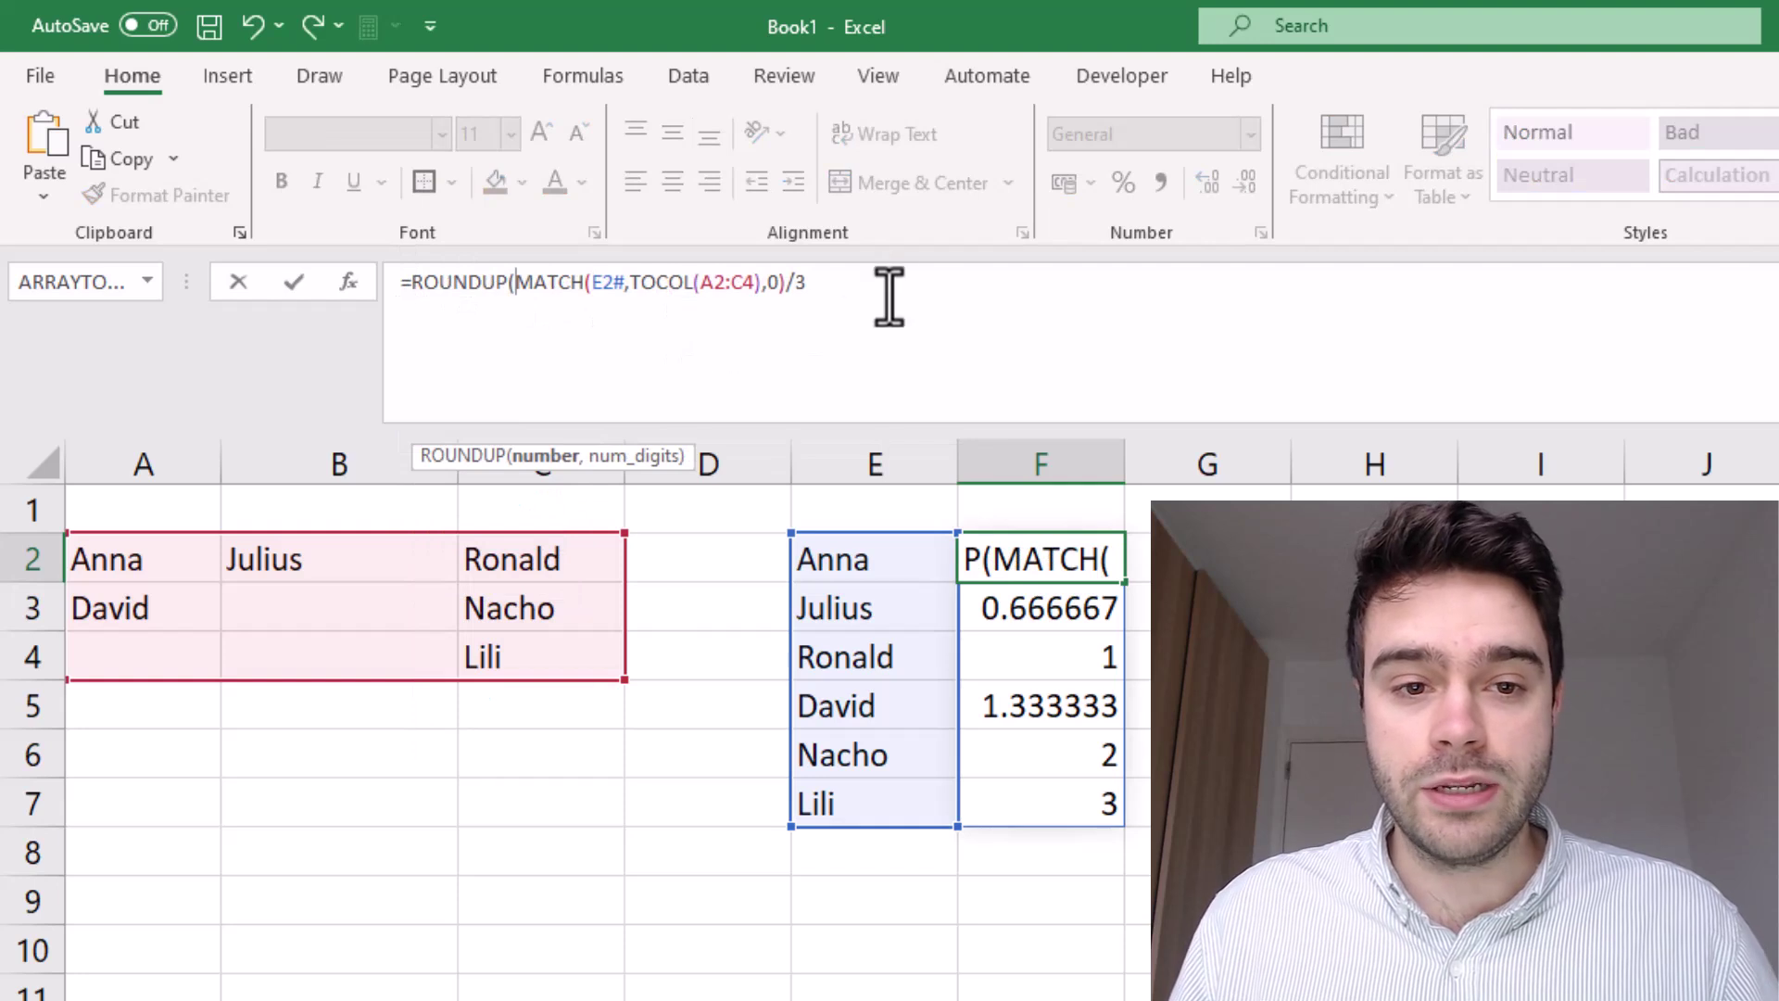
left_click(897, 286)
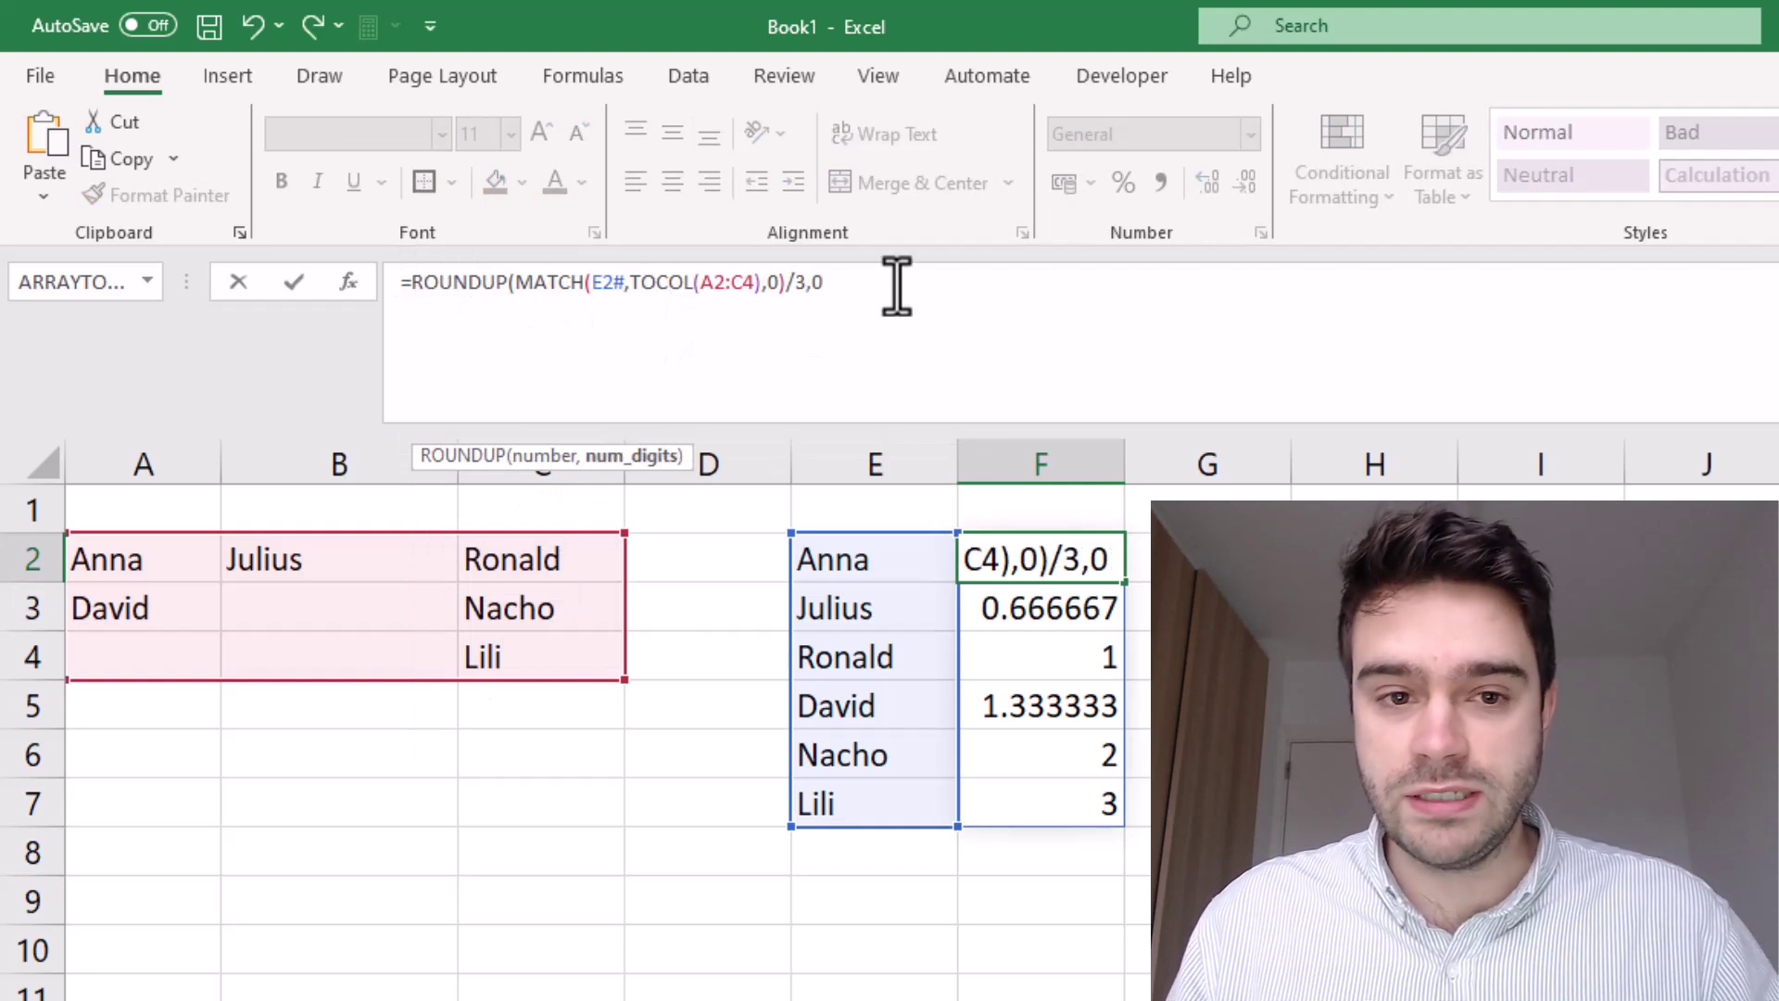
type(",0)")
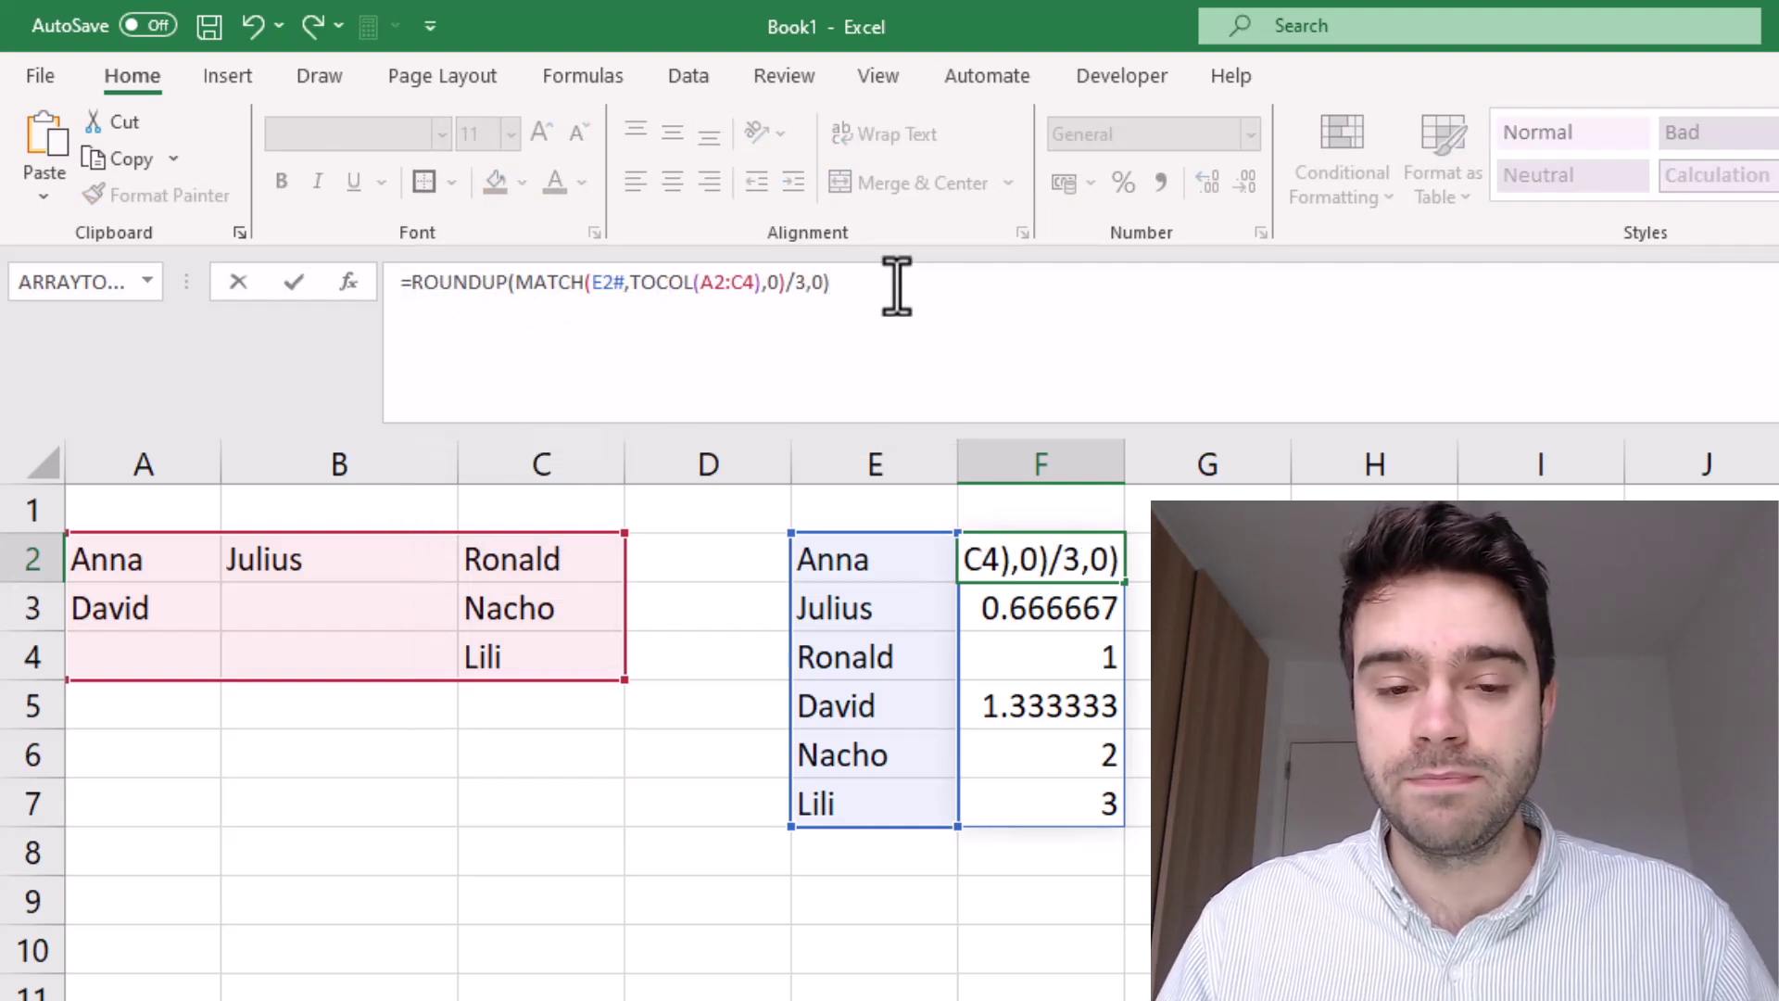
key("Return")
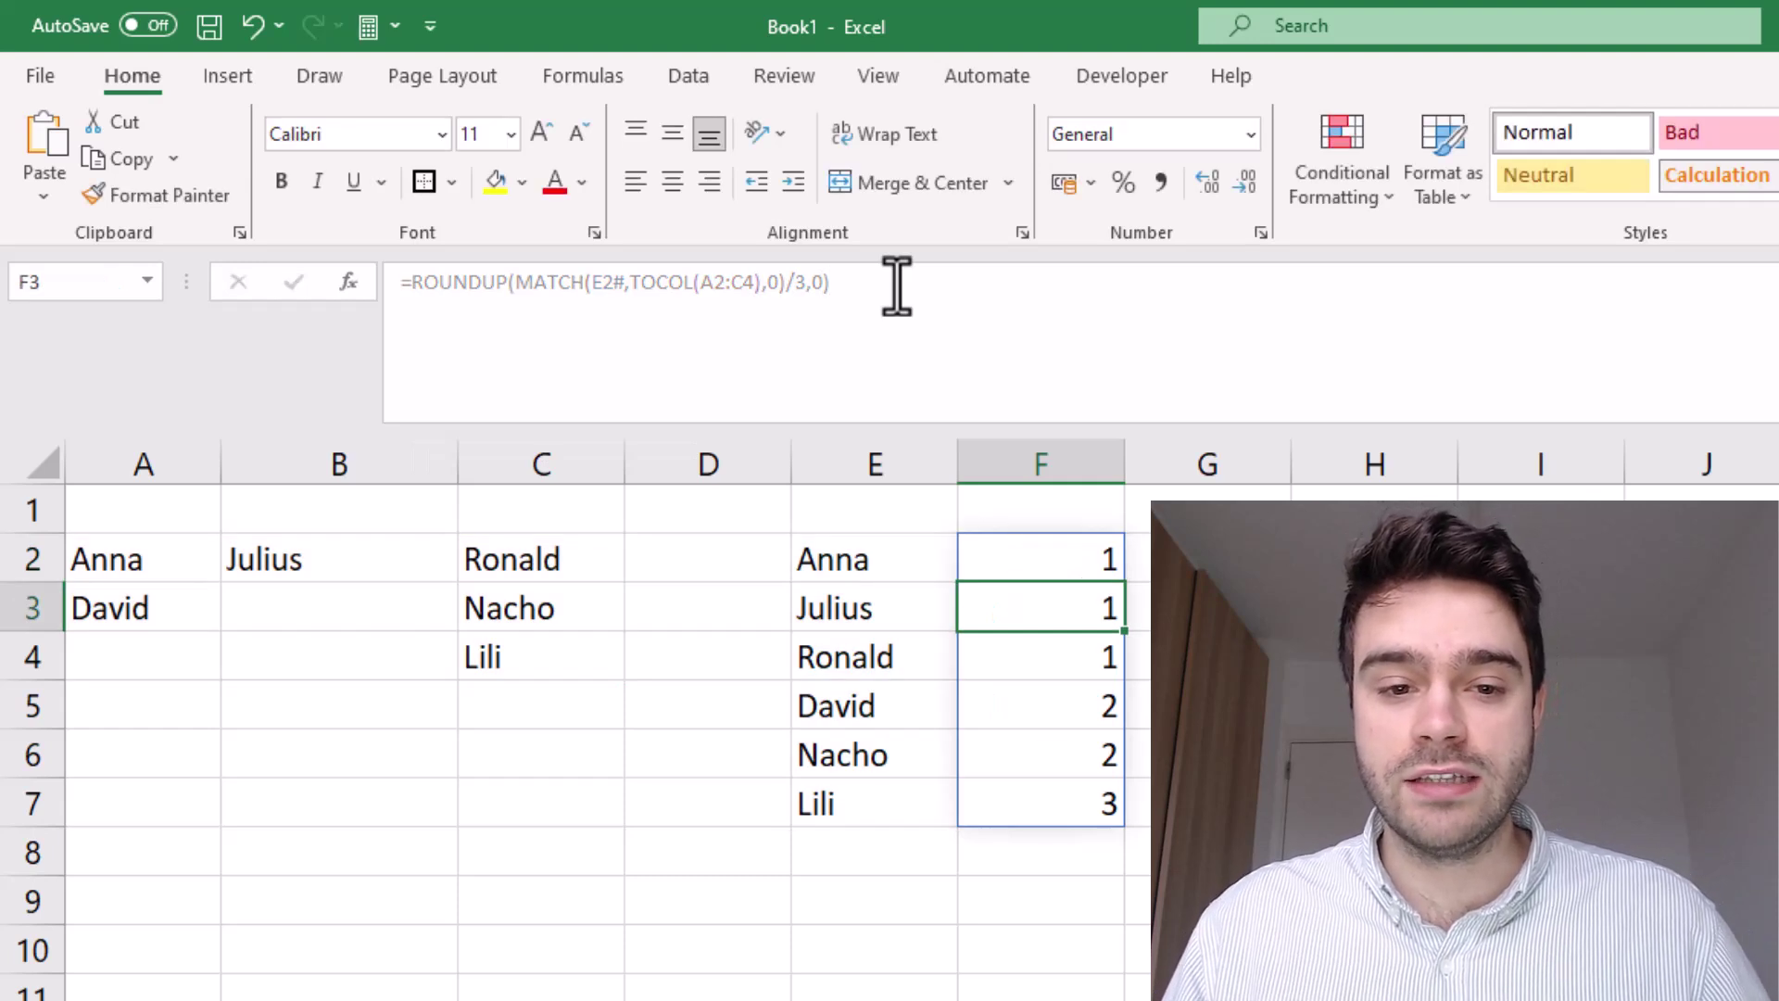
left_click_drag(853, 556, 874, 803)
left_click(1138, 608)
left_click_drag(1088, 559, 1085, 774)
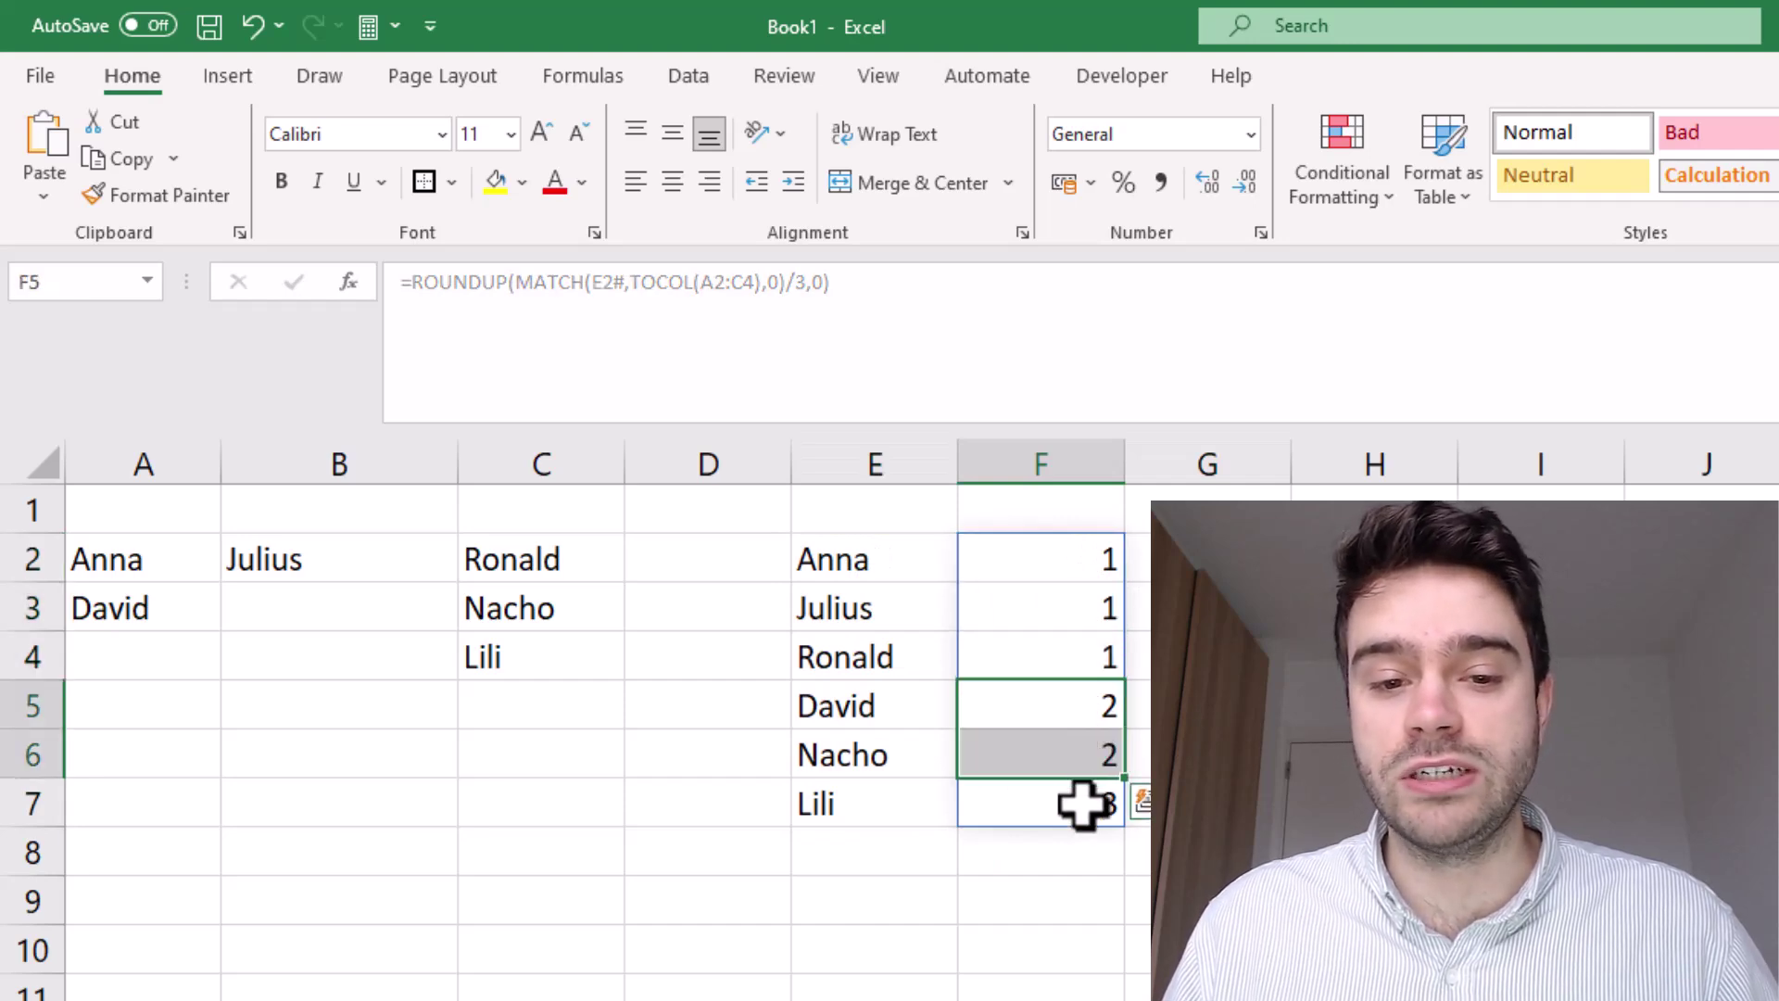